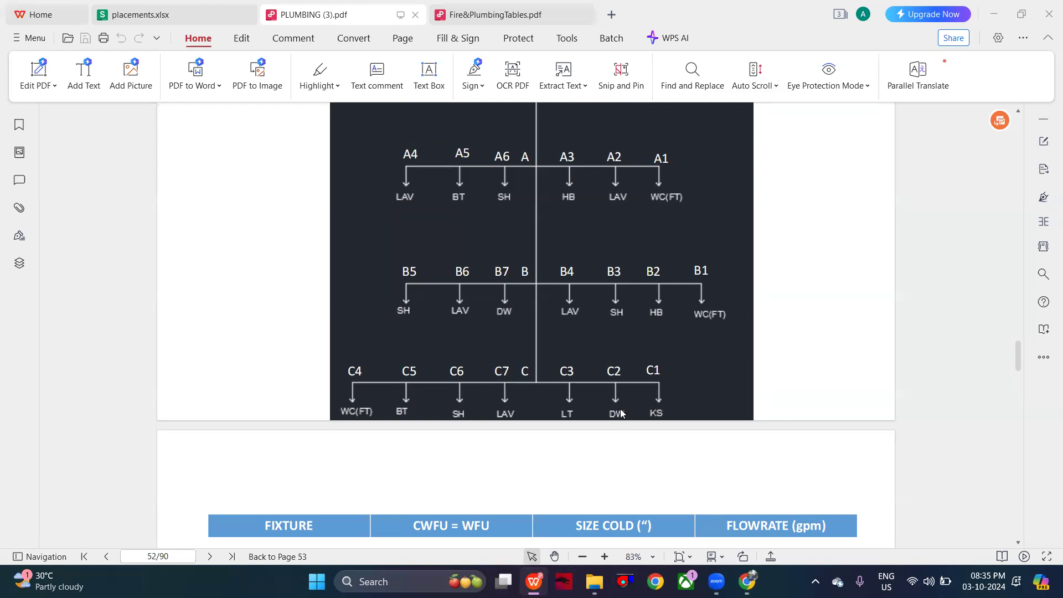
- Find the Typical Plumbing Fixture Schedule, Table C13.1, in Fire&PlumbingTables.pdf and examine its water fixture unit, cold size and flow columns
scroll(621, 412, down, 4)
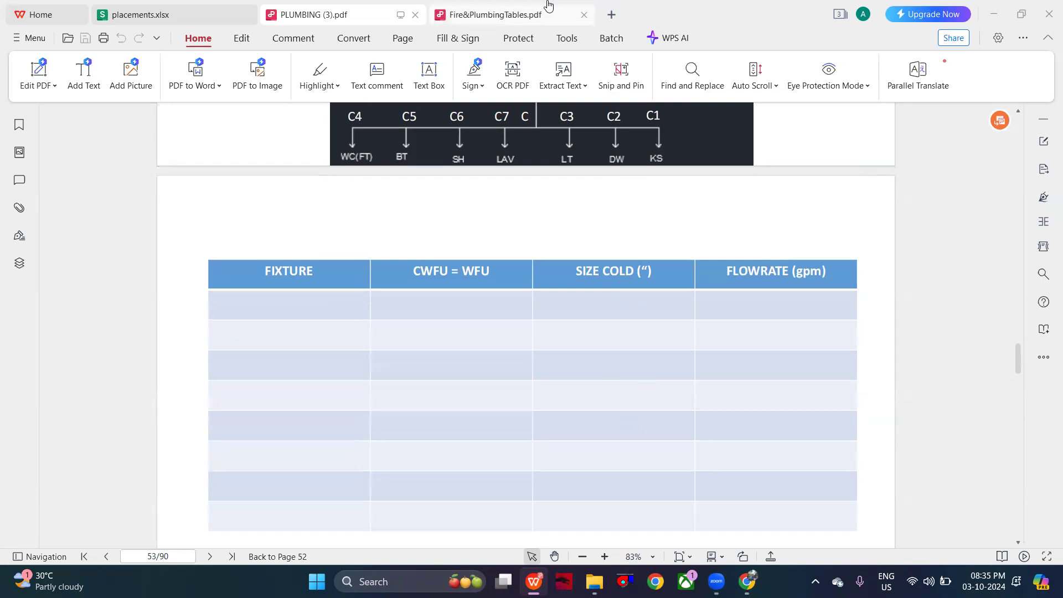
click(498, 14)
scroll(649, 275, up, 5)
scroll(649, 276, up, 20)
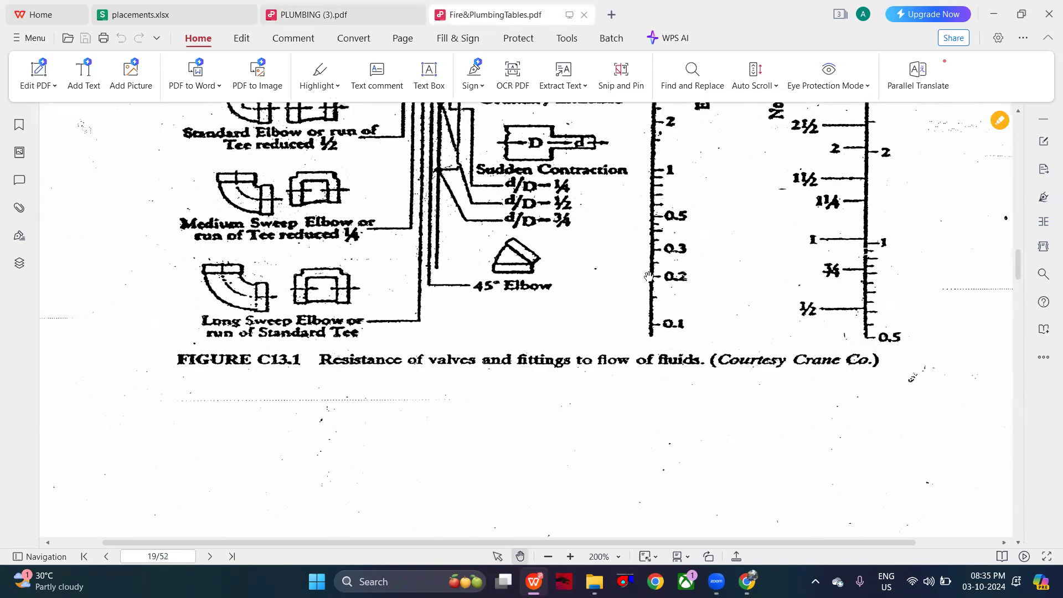
scroll(649, 275, up, 20)
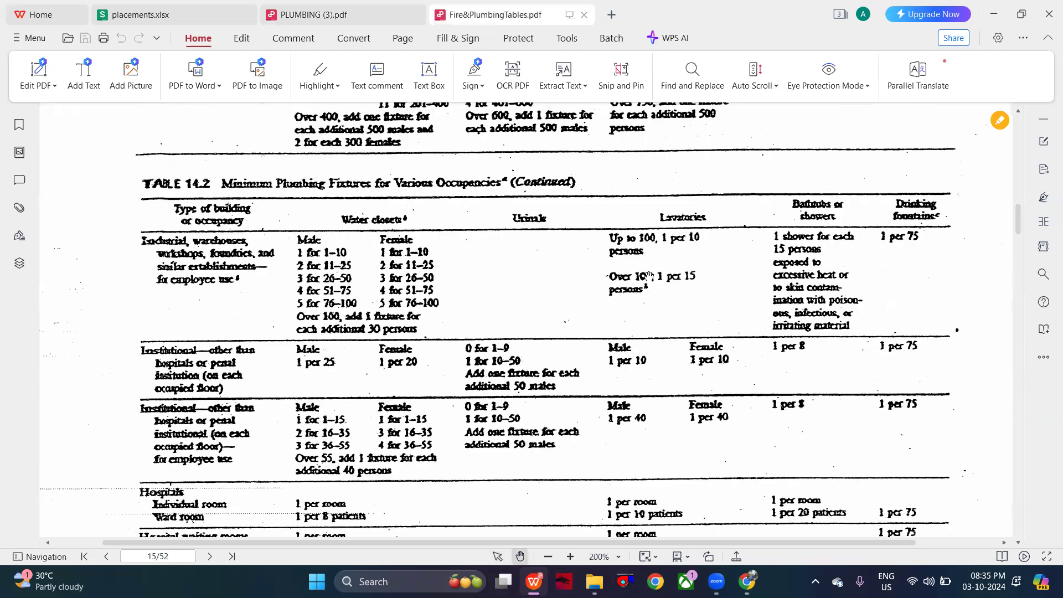
scroll(649, 276, up, 20)
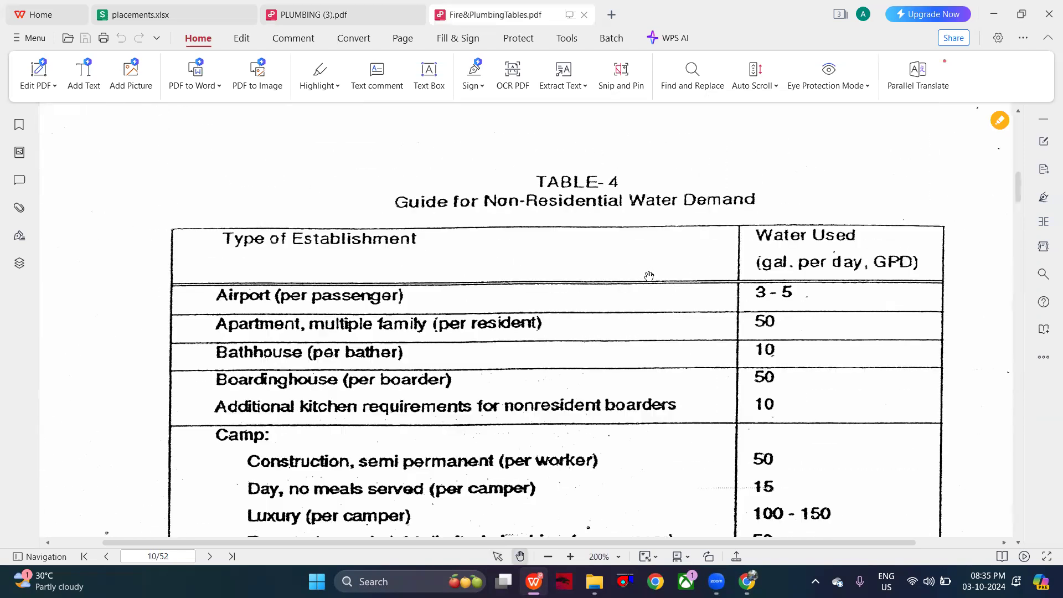
scroll(648, 276, up, 20)
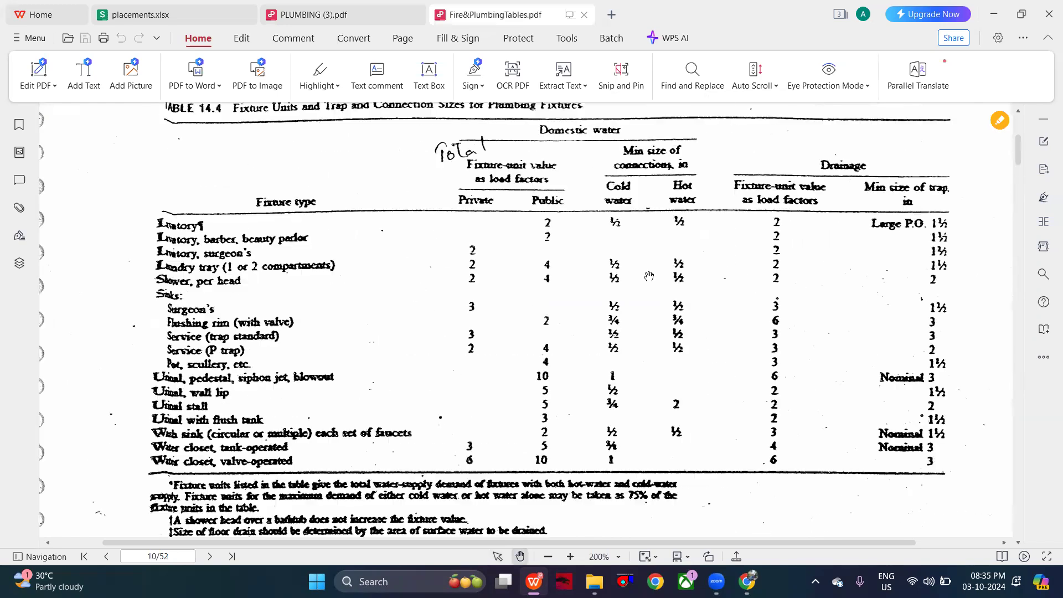
scroll(648, 276, up, 2)
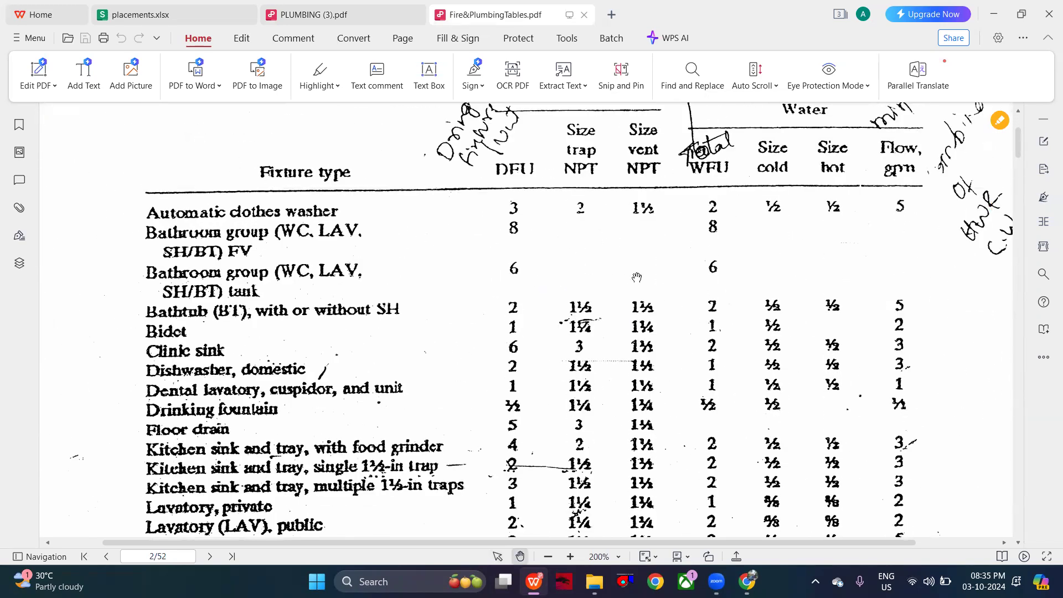
scroll(365, 320, down, 1)
scroll(365, 320, down, 3)
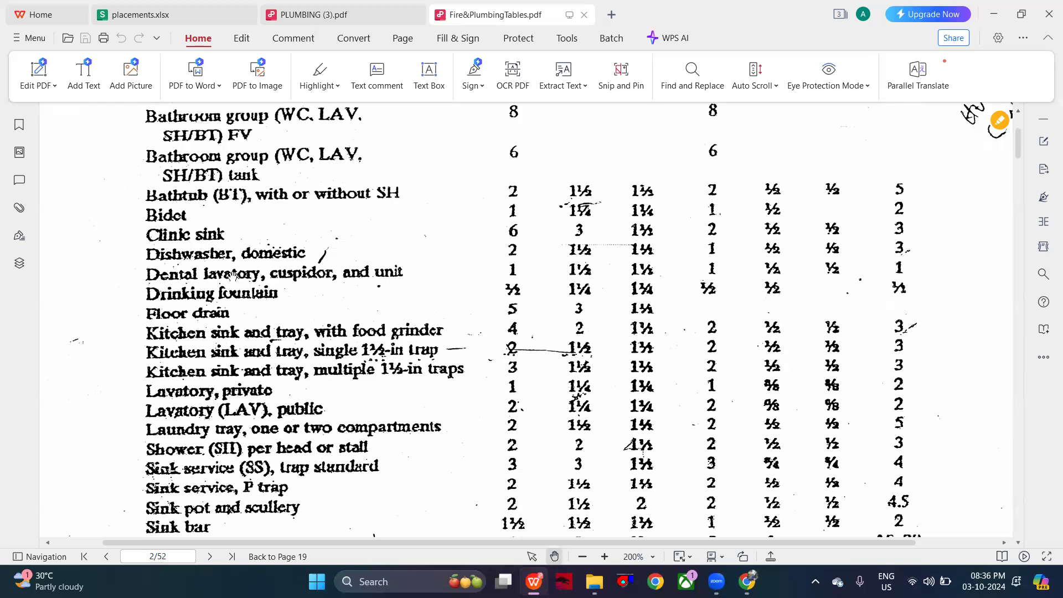
scroll(696, 242, up, 6)
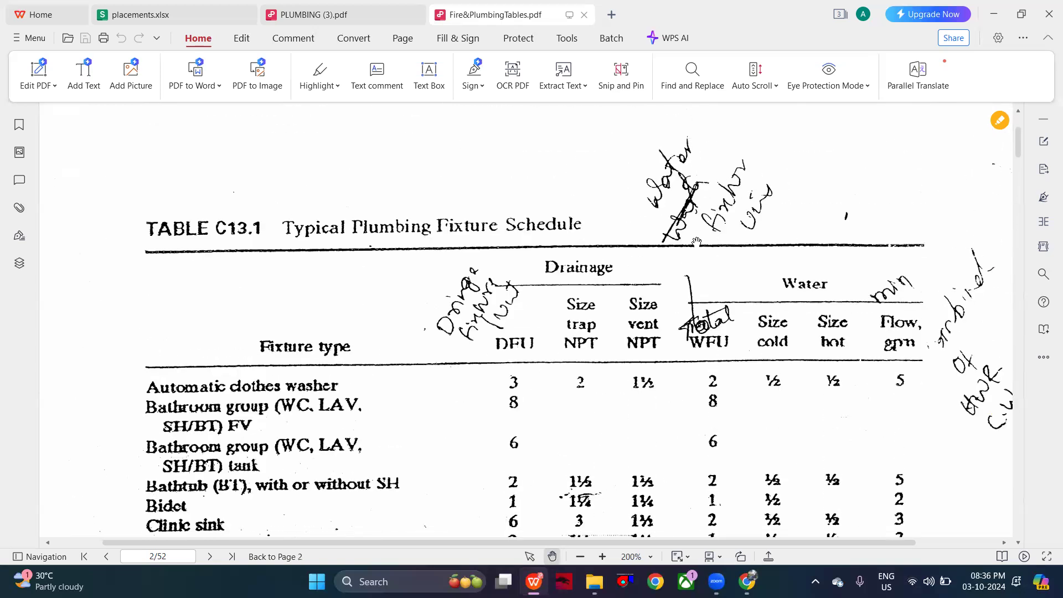
- Review the overhead tank riser diagram and the blank fixture and flow path tables in PLUMBING (3).pdf
click(335, 11)
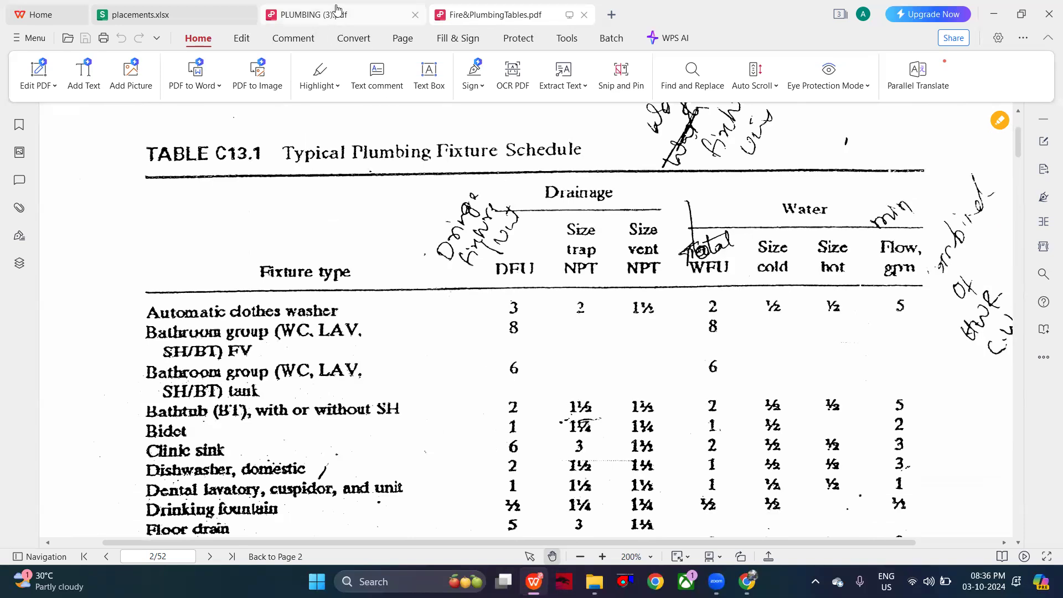
scroll(454, 293, down, 5)
scroll(454, 297, down, 6)
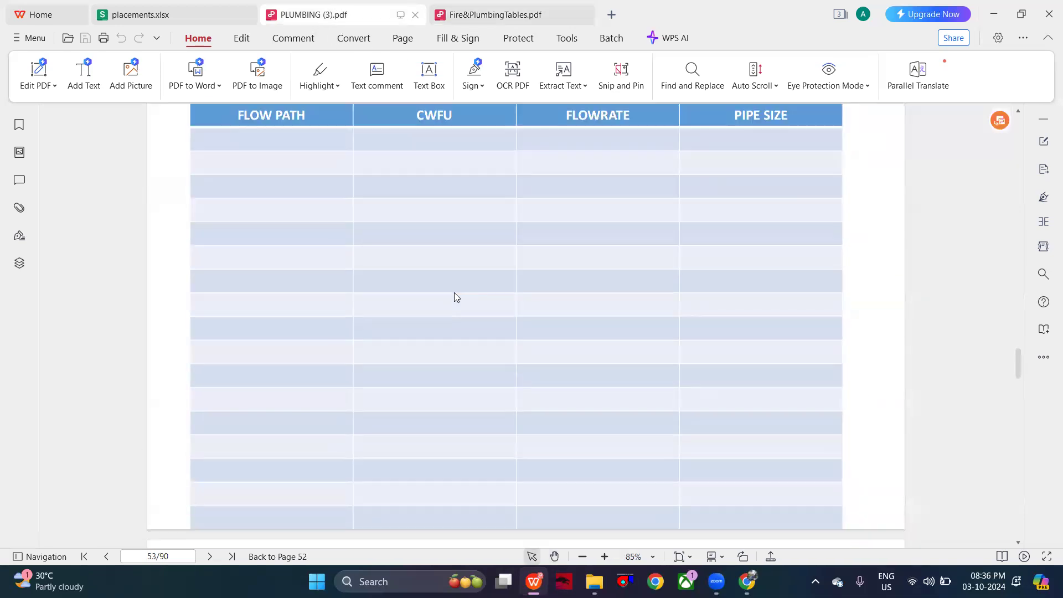
scroll(454, 297, up, 1)
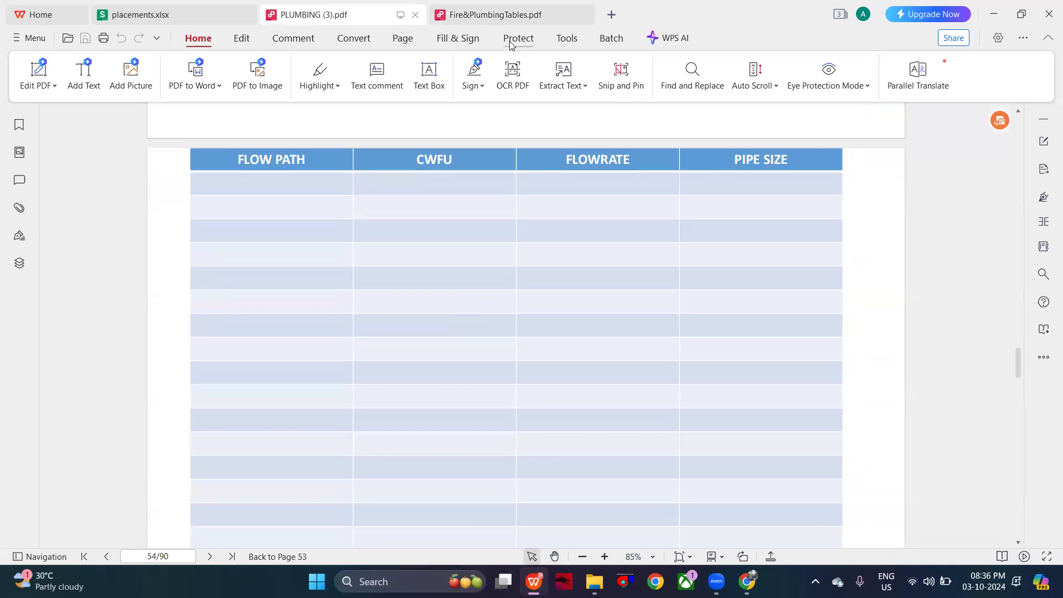
click(495, 11)
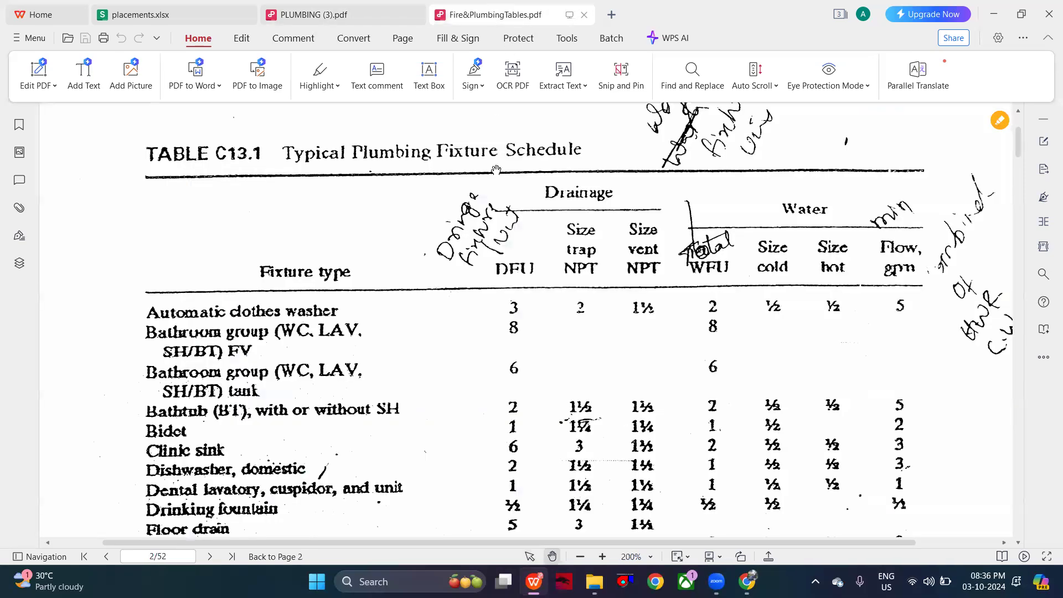
click(361, 10)
scroll(429, 179, up, 15)
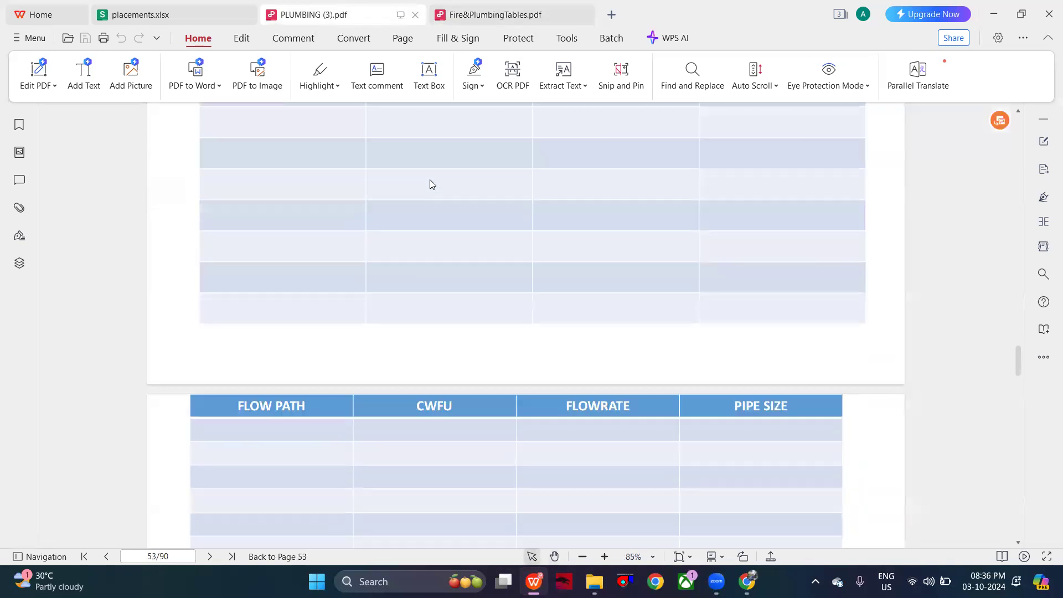
scroll(430, 184, up, 3)
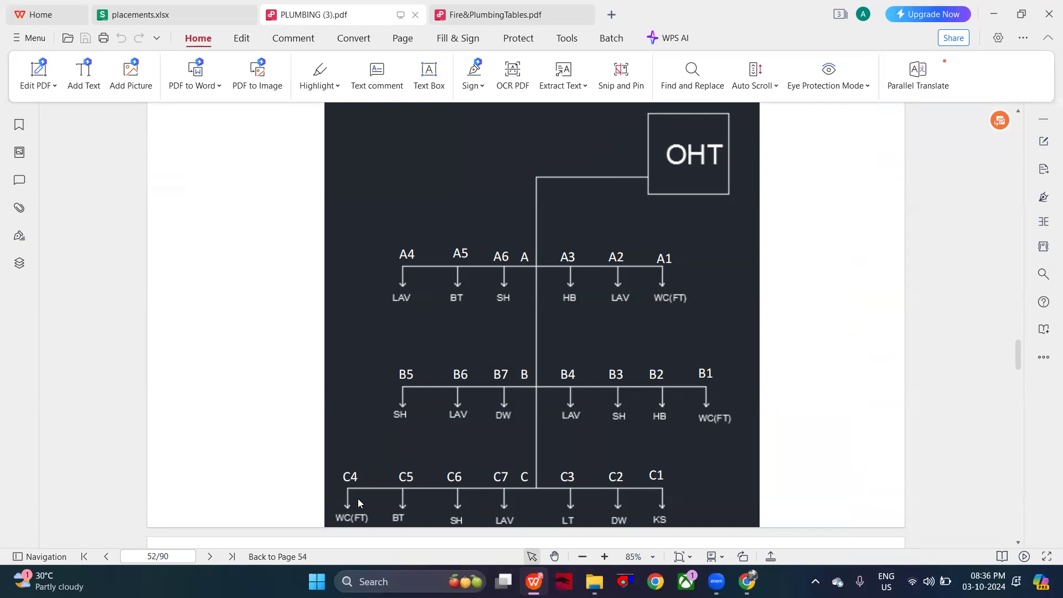
scroll(359, 502, down, 3)
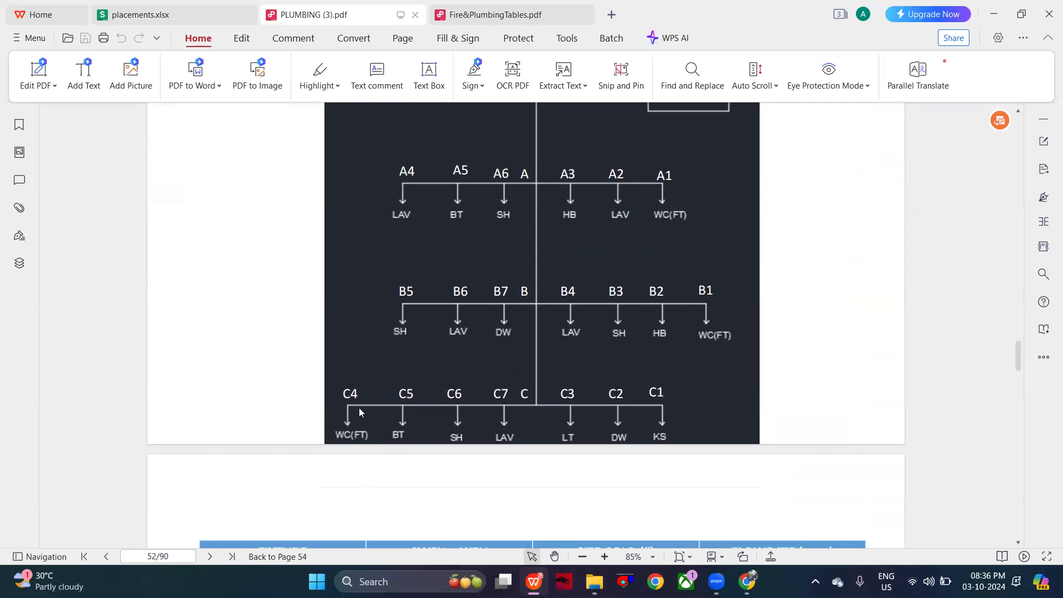
scroll(358, 407, down, 1)
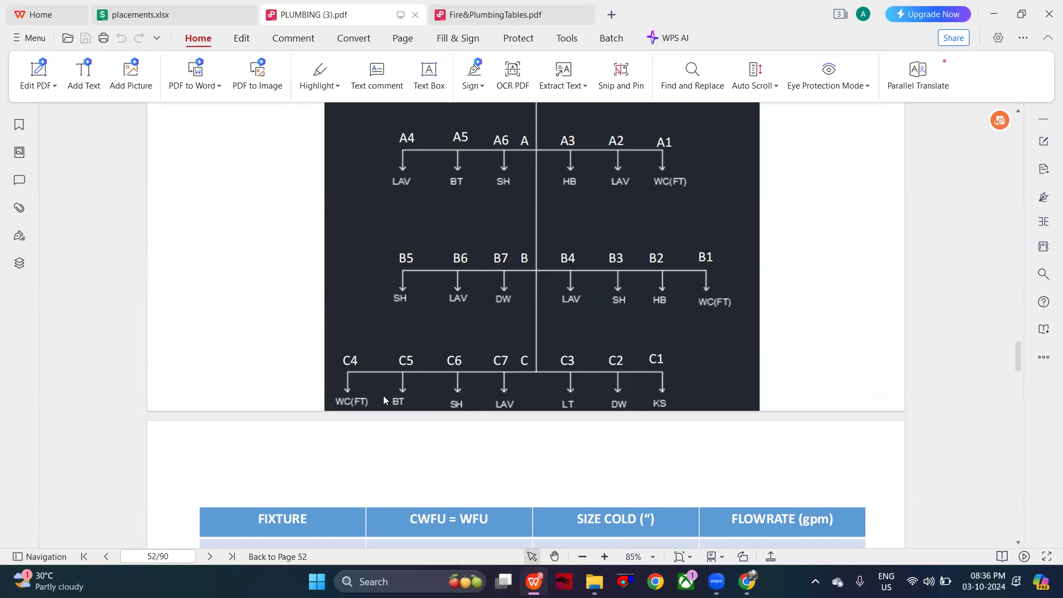
scroll(384, 399, down, 10)
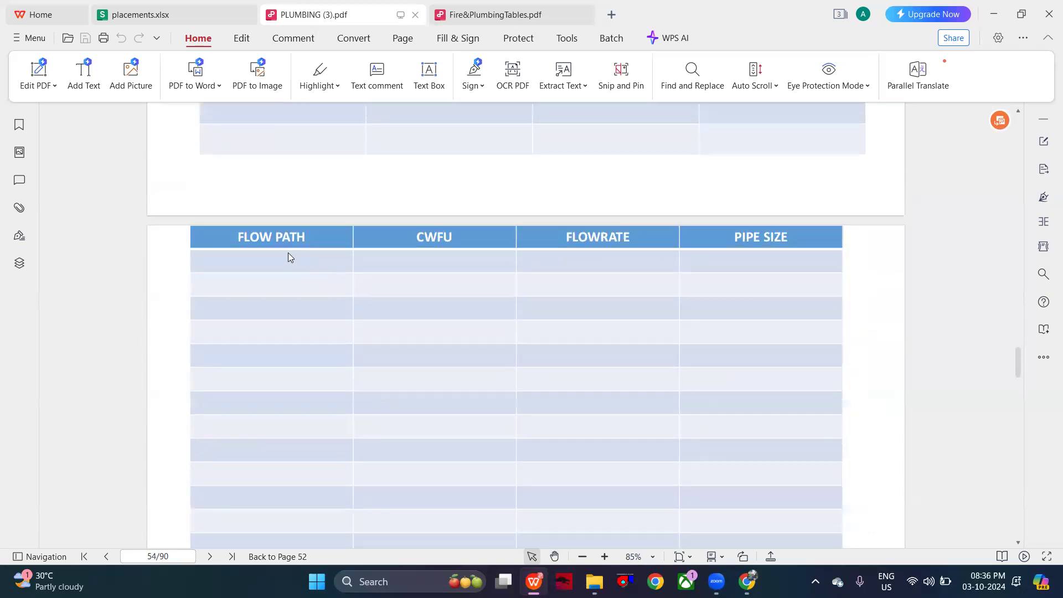
- Close placements.xlsx and create a new blank spreadsheet
click(608, 14)
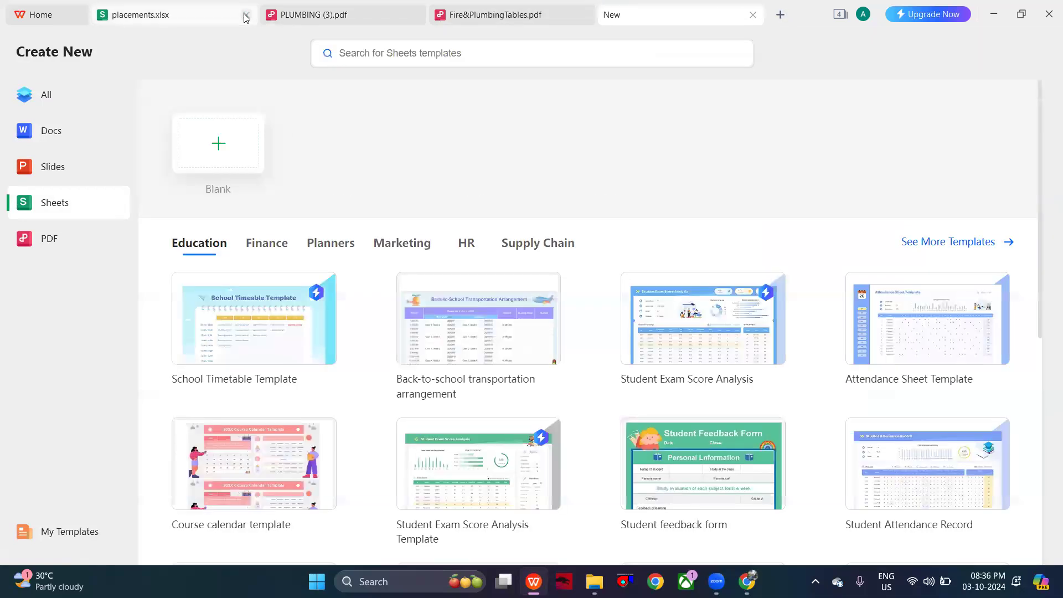
click(247, 14)
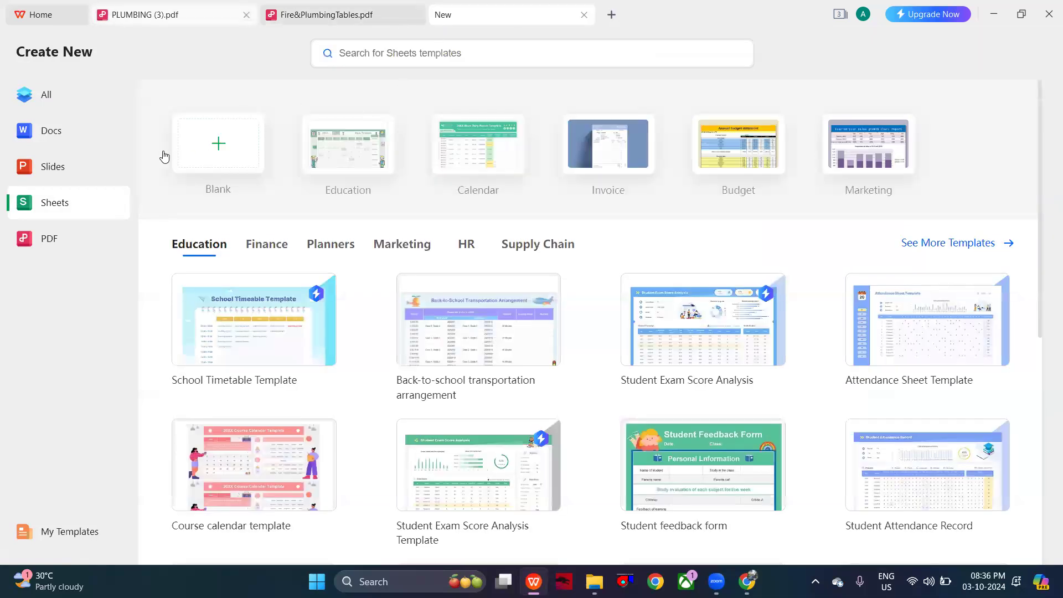
click(241, 154)
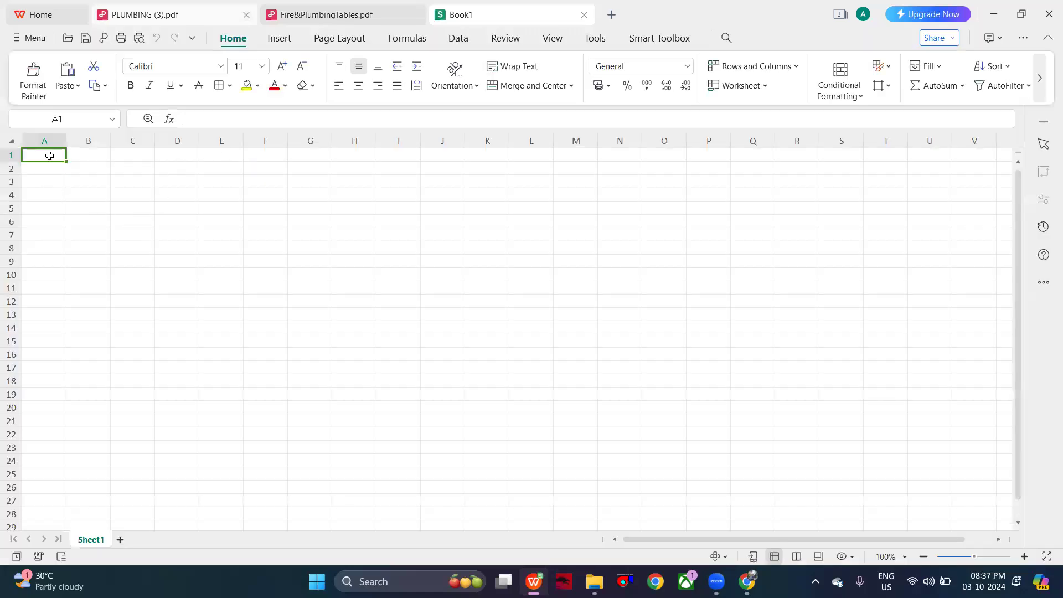
- Enter the headers flowpath in A1 and cwfu in B1, following the flow path table in PLUMBING (3).pdf
text(flowpath)
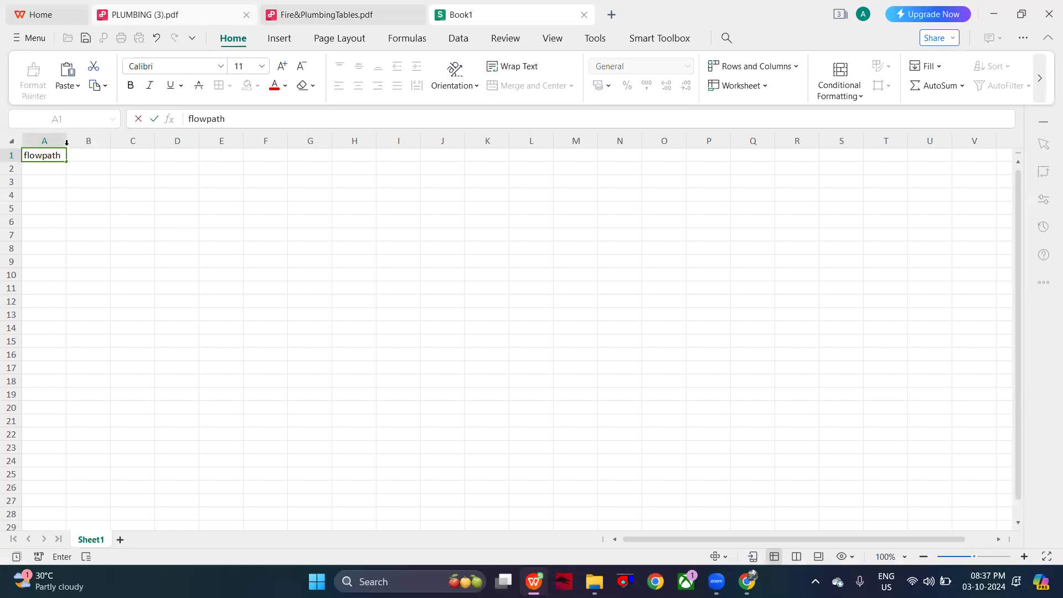
click(82, 160)
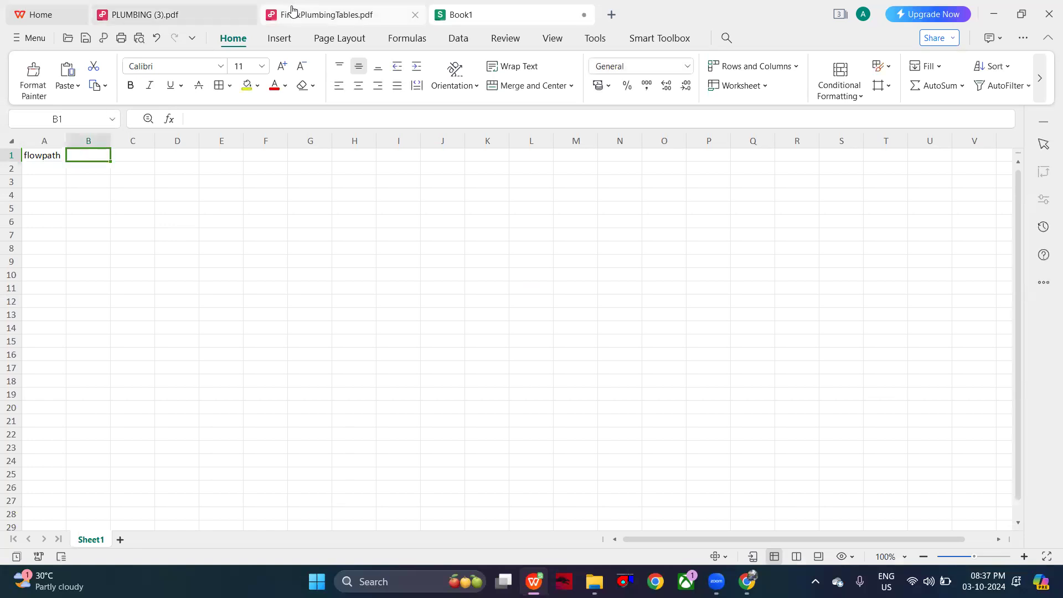
click(185, 8)
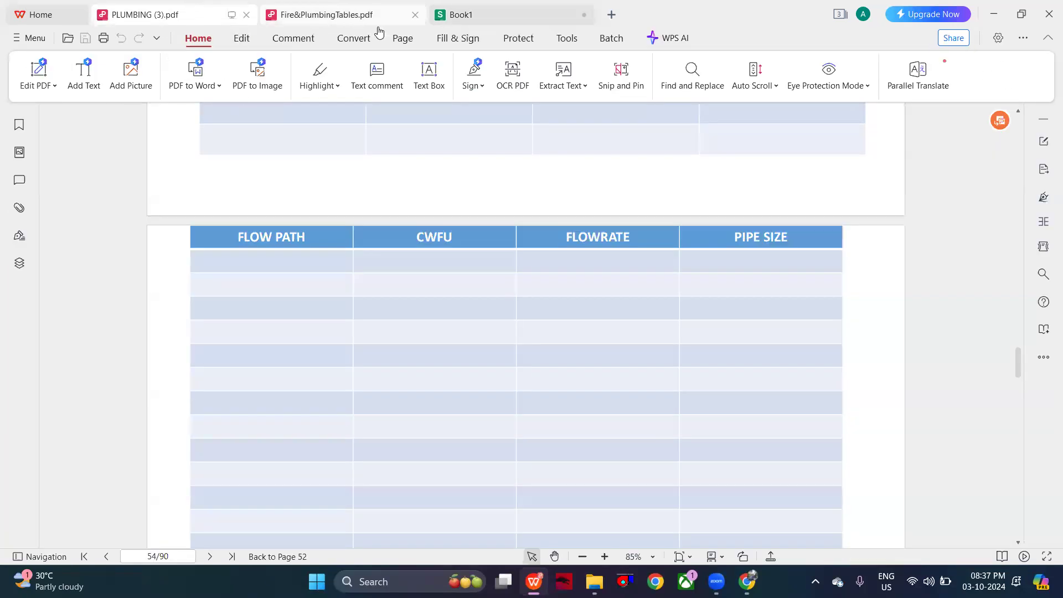
click(482, 24)
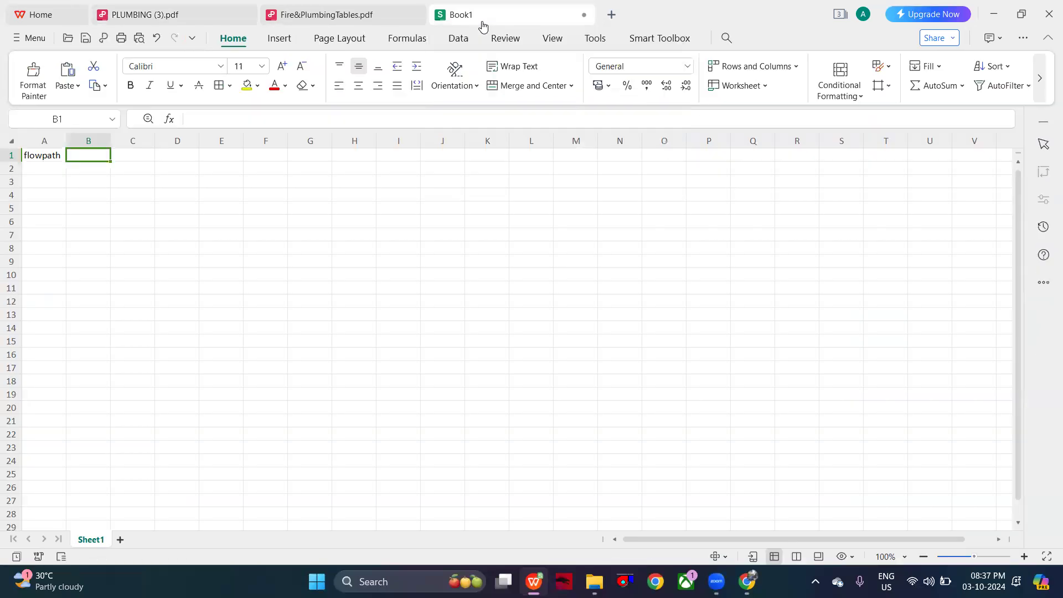
click(167, 23)
click(474, 9)
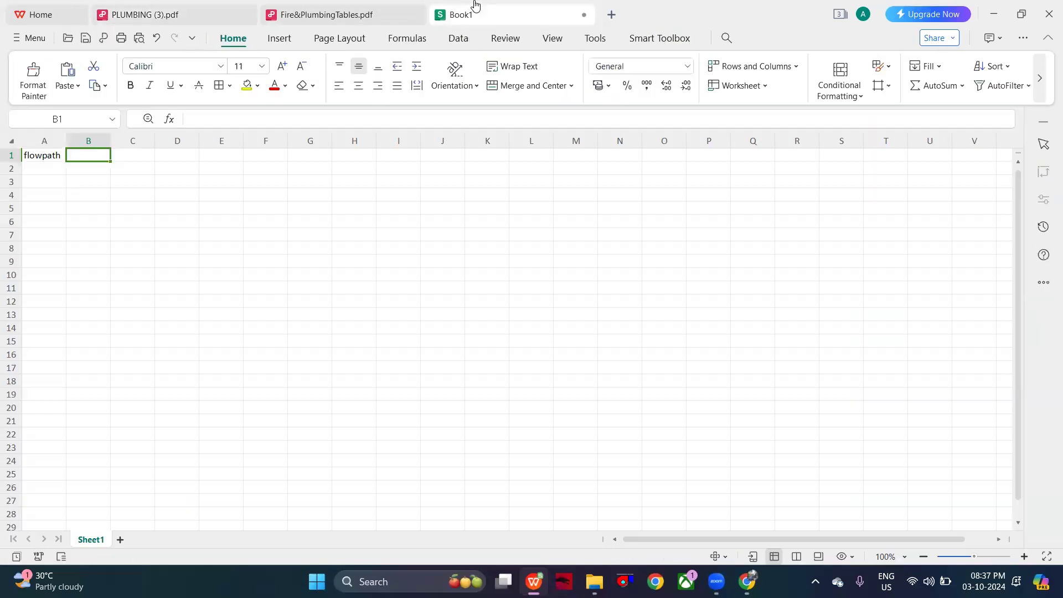
text(cwfu)
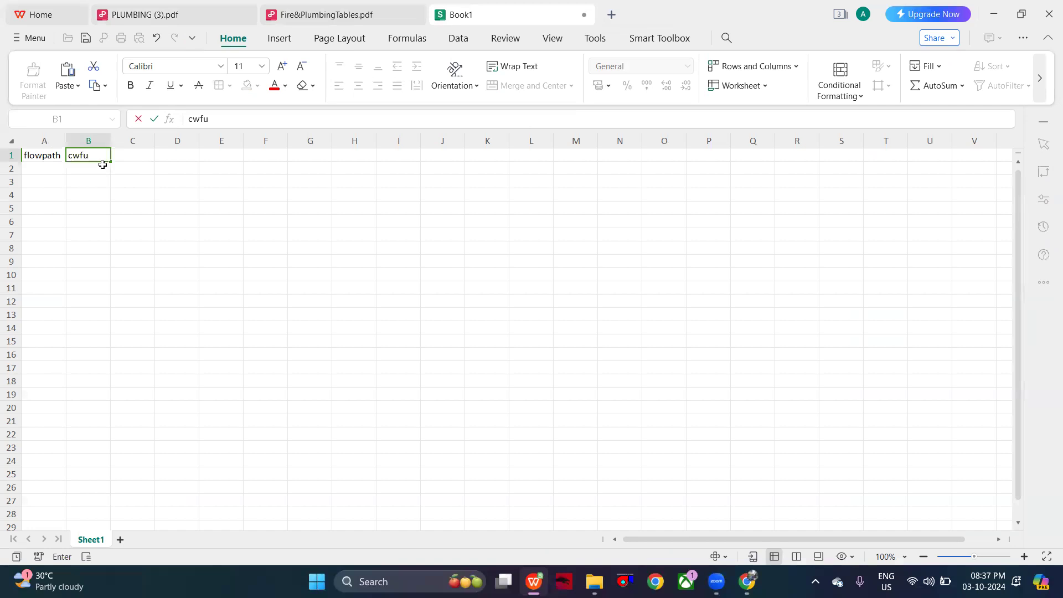
- Enter the headers flowrate in C1 and pipe size in D1
double_click(136, 155)
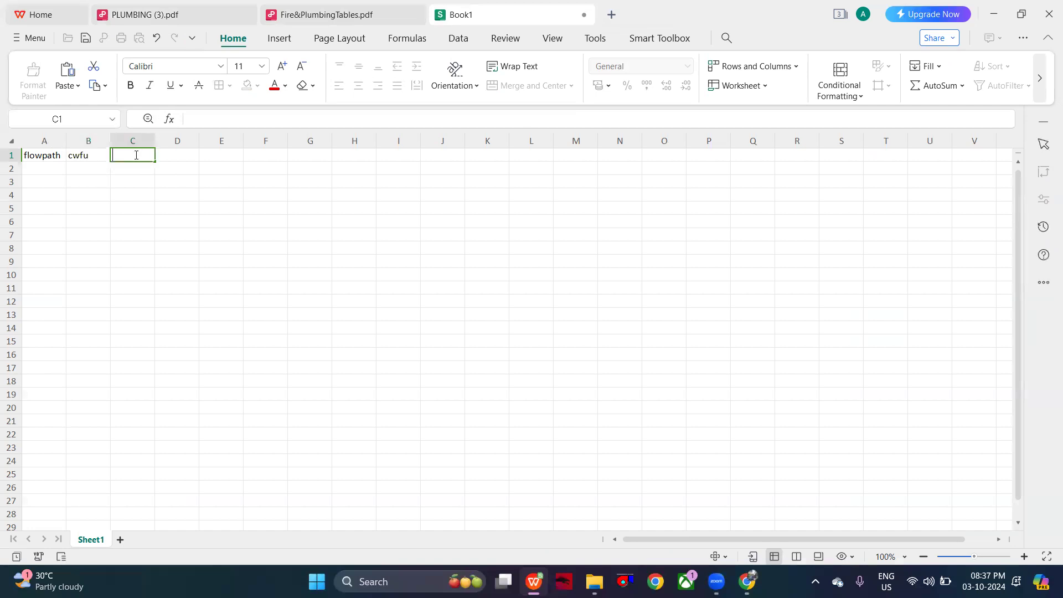
text(flowrate)
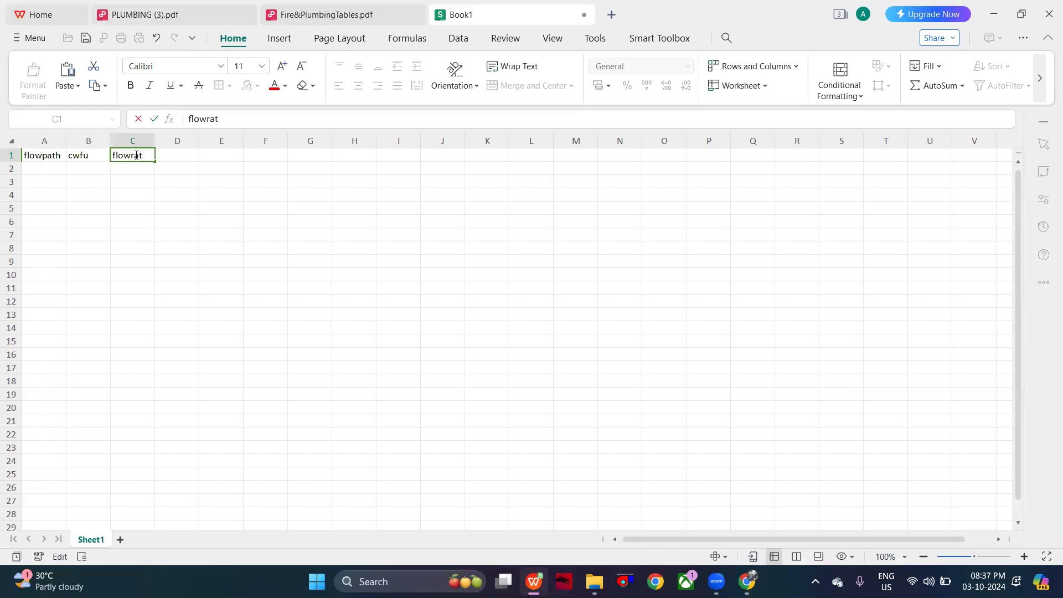
click(166, 158)
text(p)
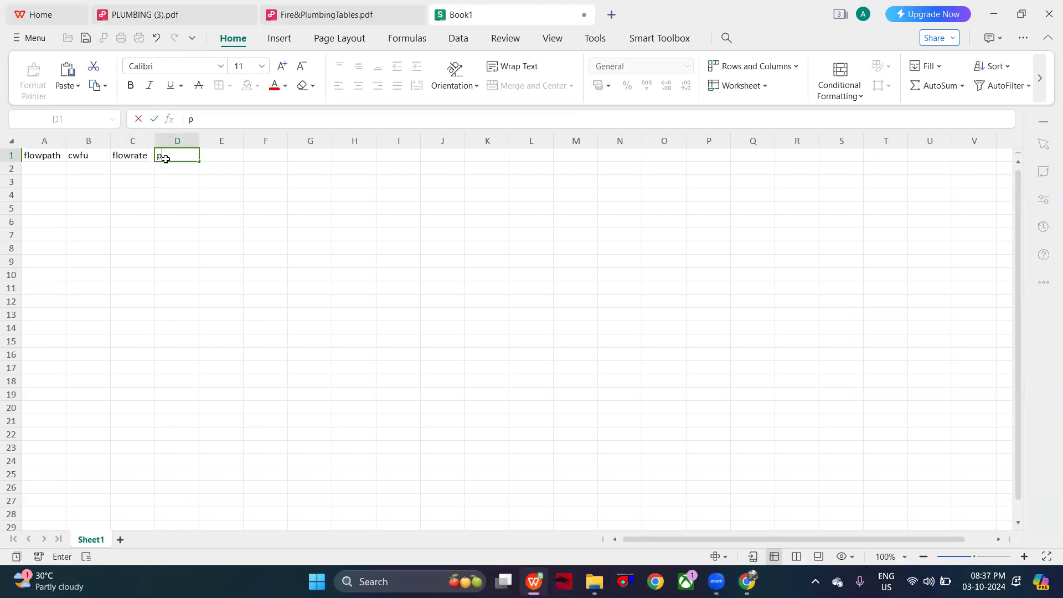
text(ipe size)
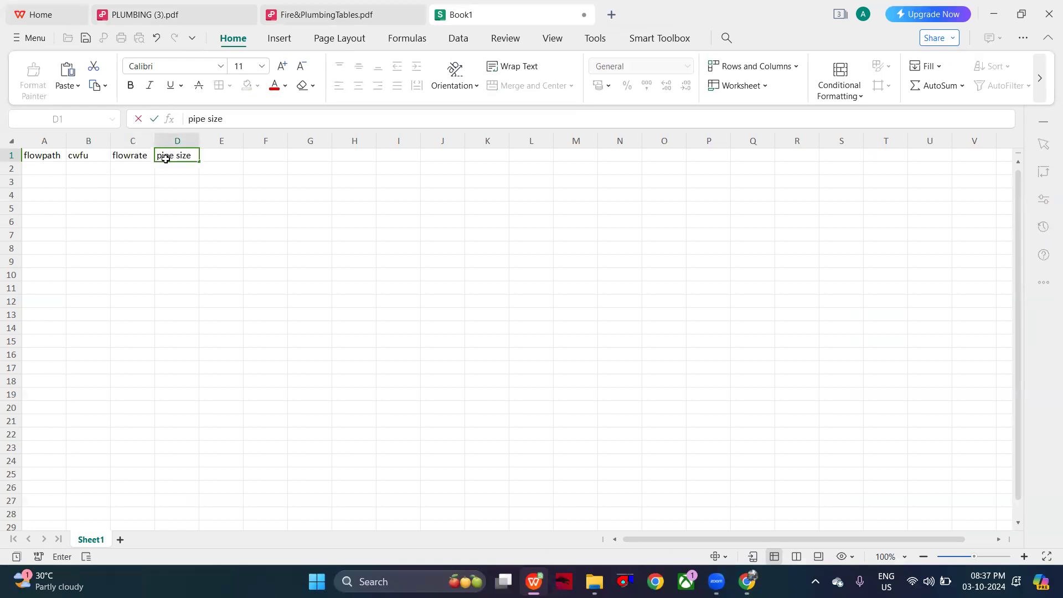
click(45, 162)
click(44, 160)
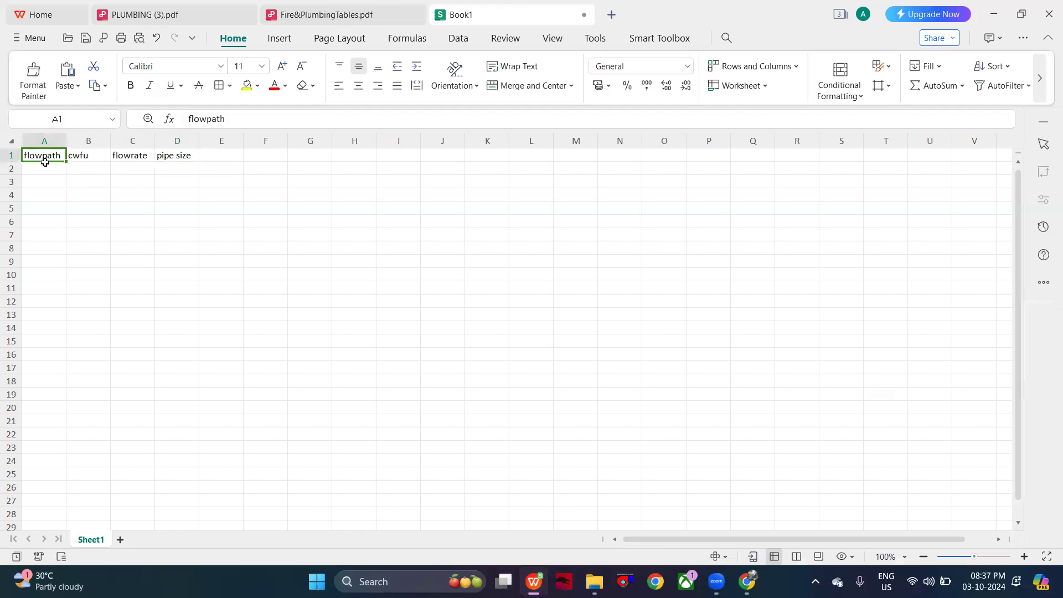
- Enter the flow path C5-C4 in A2, following the riser diagram labels in PLUMBING (3).pdf
click(44, 177)
double_click(54, 169)
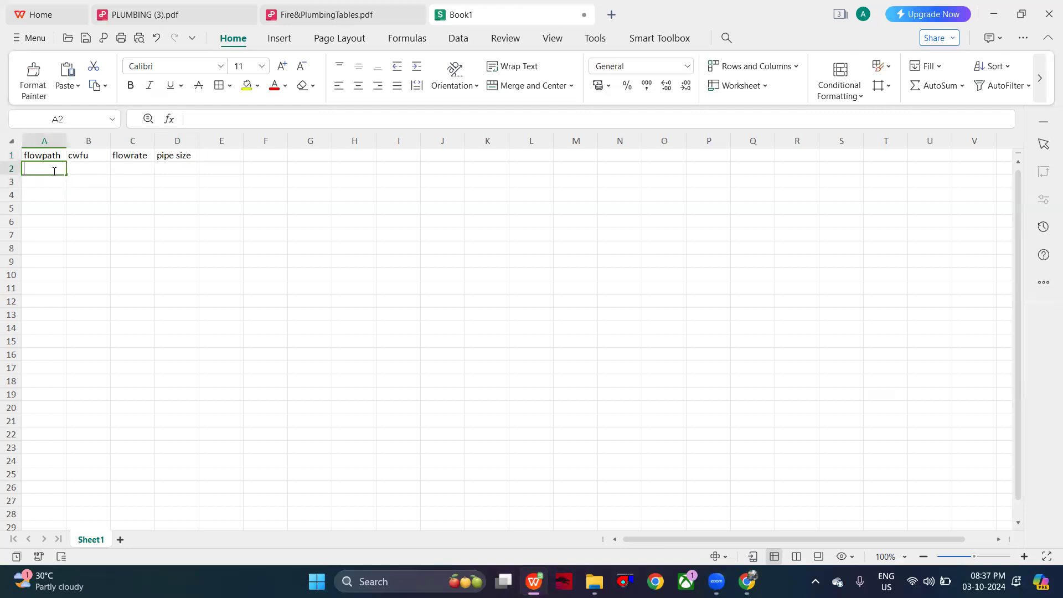
click(205, 17)
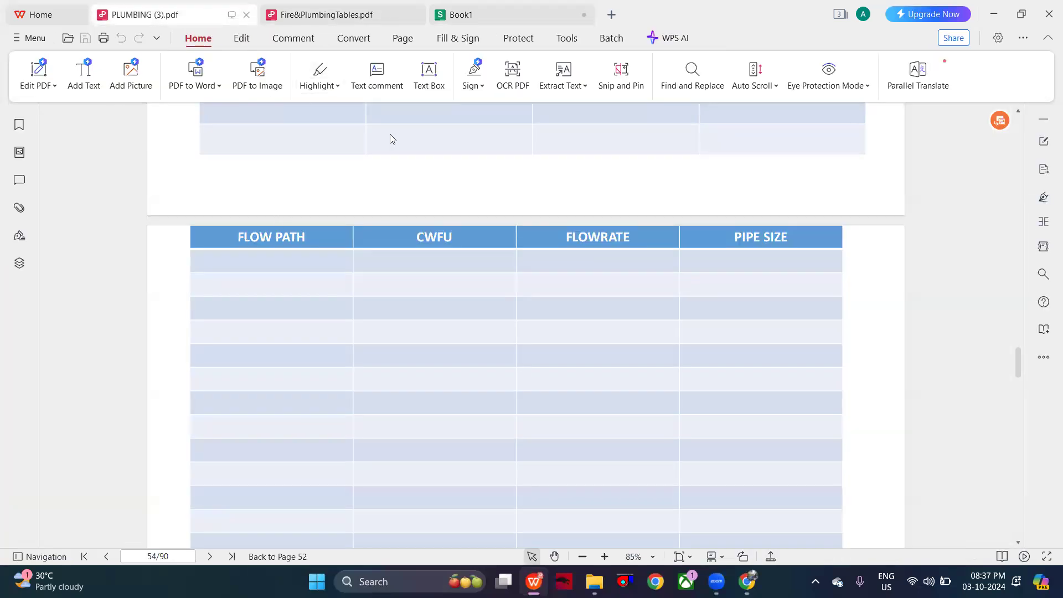
scroll(390, 134, up, 4)
scroll(390, 134, down, 2)
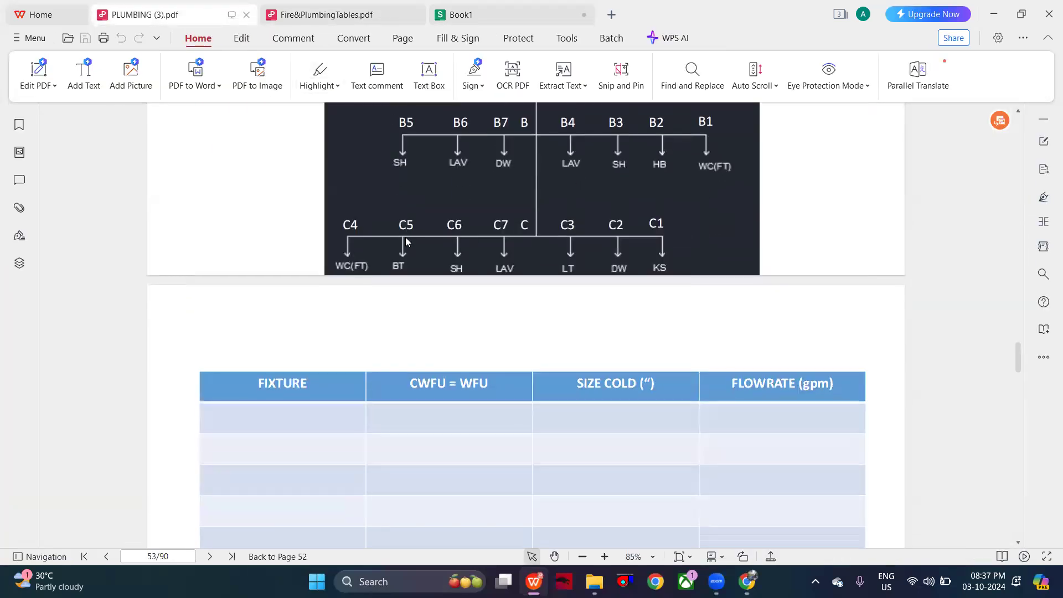
click(468, 10)
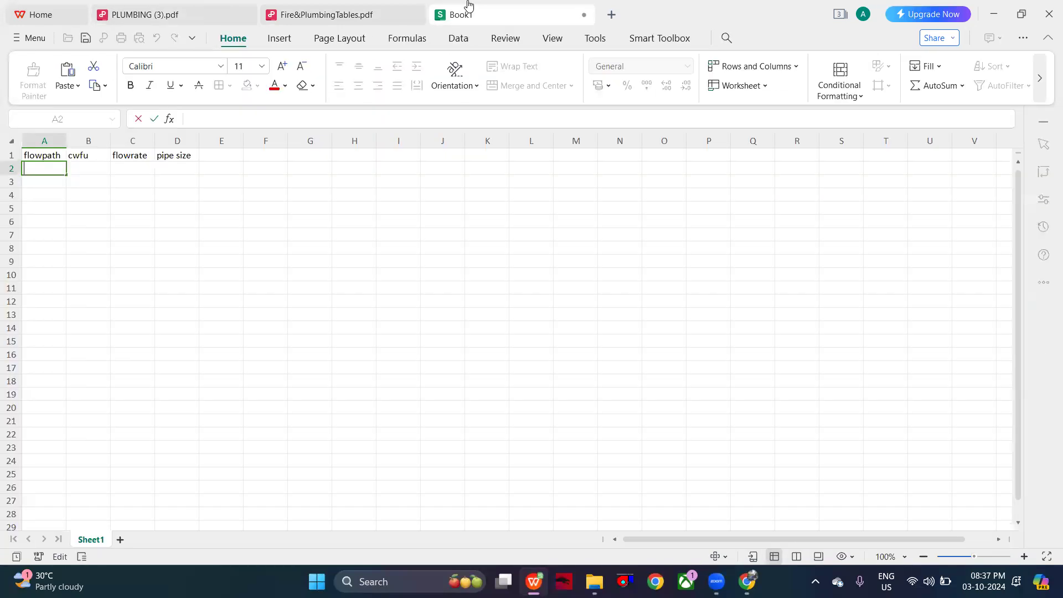
text(c5)
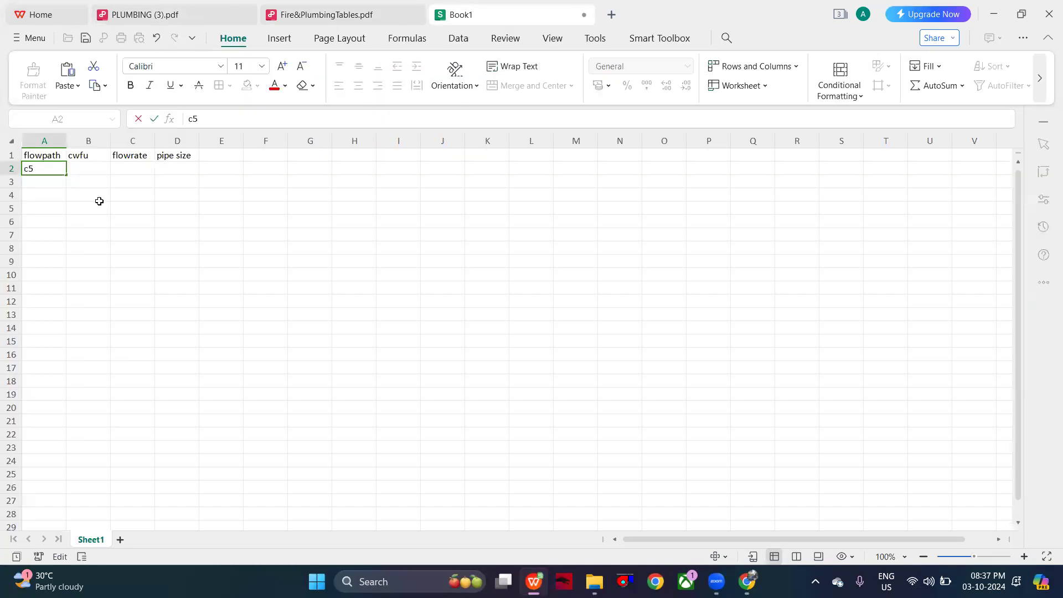
key(BackSpace)
key(BackSpace)
text(C5-C4)
- Enter a CWFU of 5 in B2, taken from the tank-type water closet in Table C13.1 of Fire&PlumbingTables.pdf
click(94, 167)
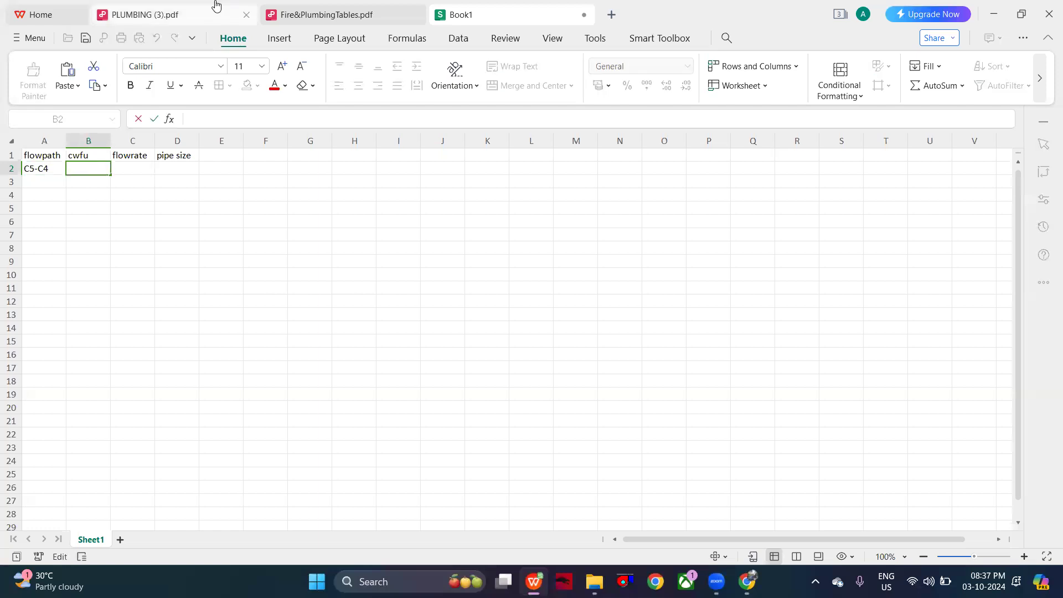
click(215, 8)
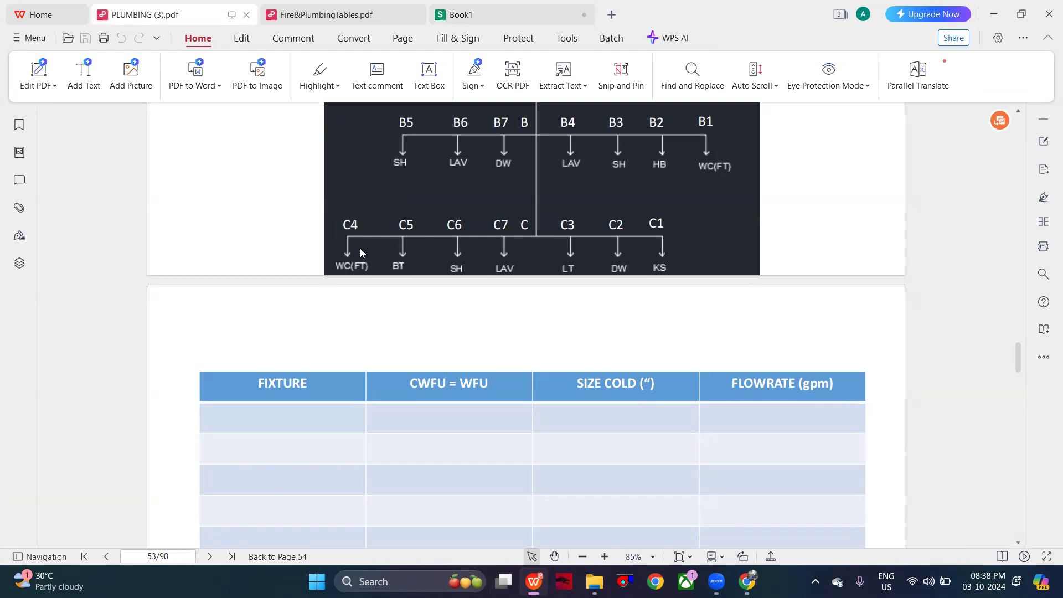
click(541, 12)
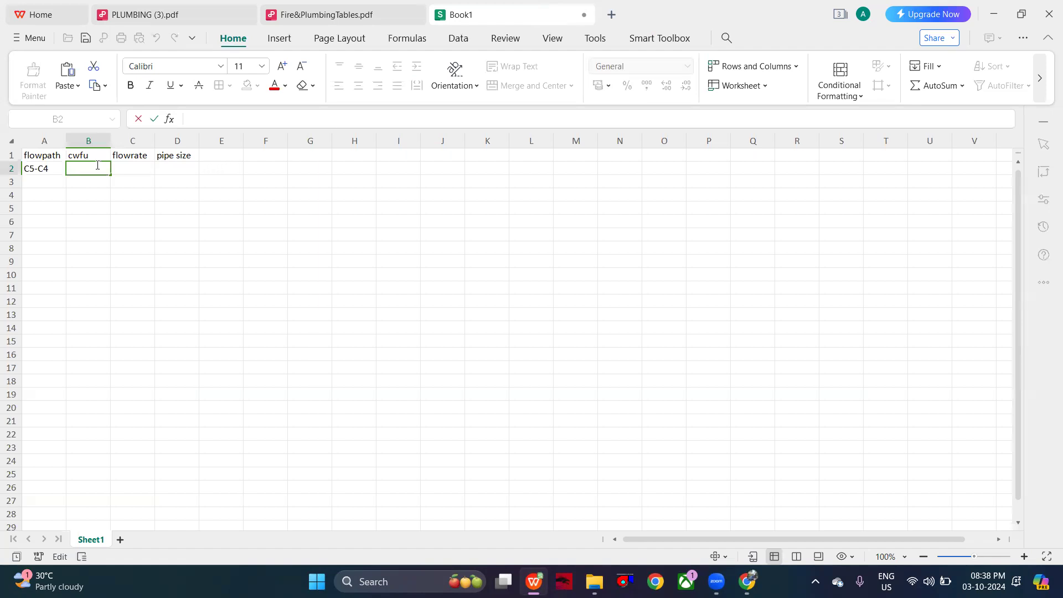
click(321, 12)
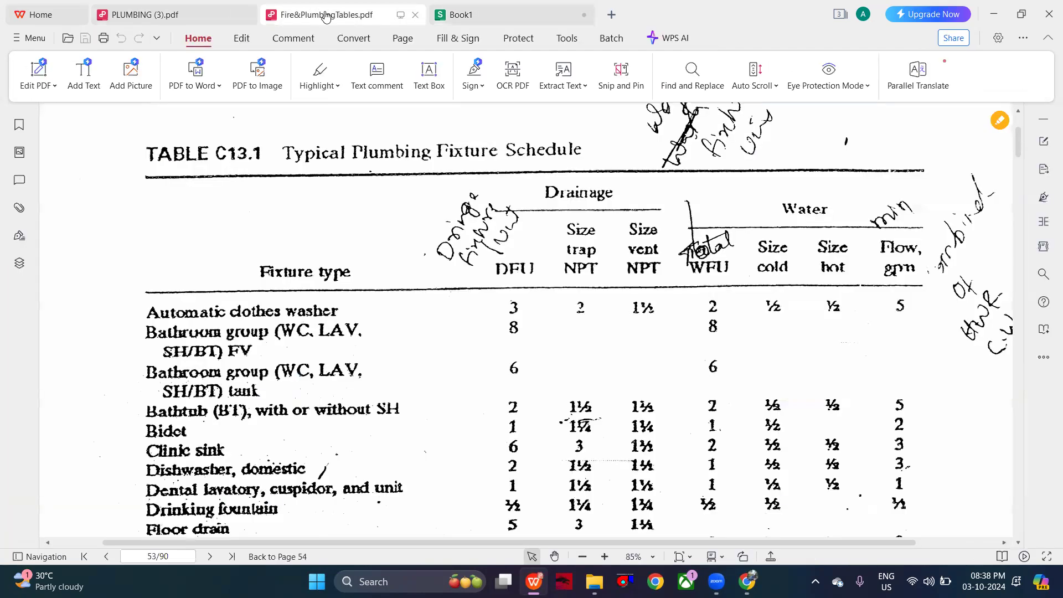
scroll(599, 368, down, 8)
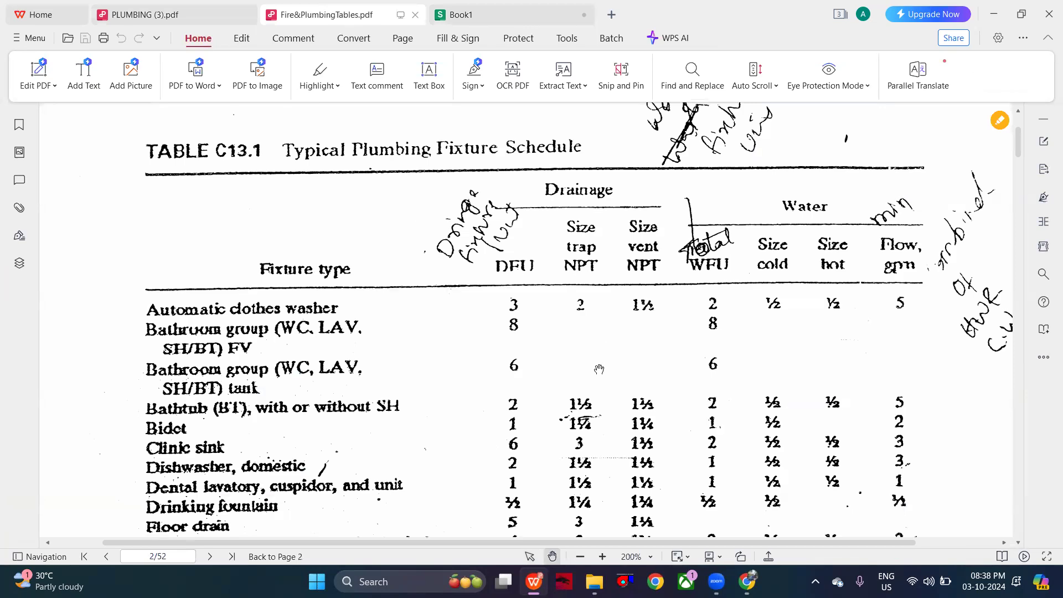
scroll(599, 368, down, 8)
scroll(600, 370, up, 6)
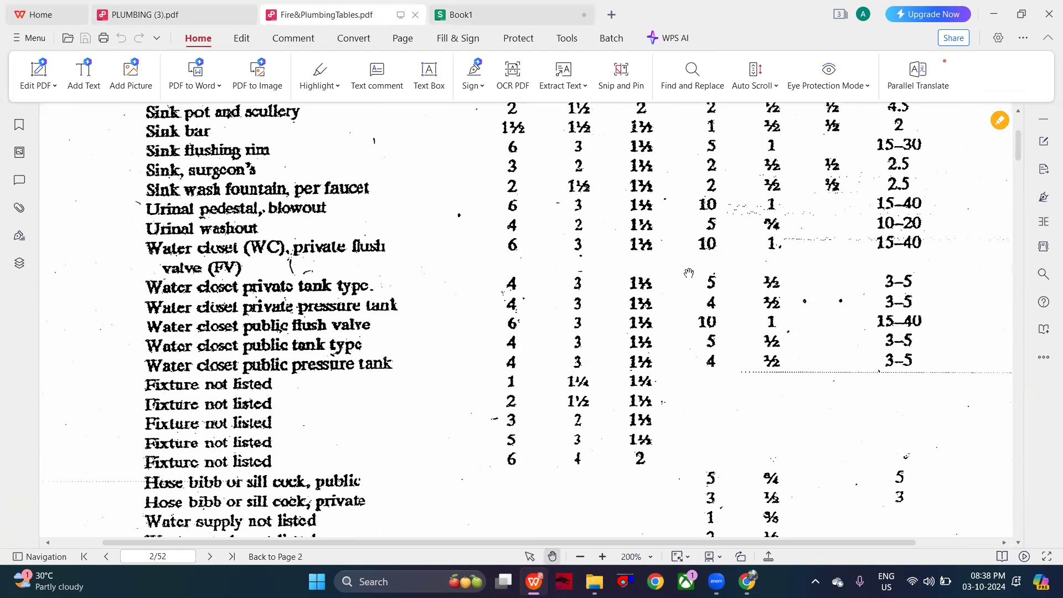
scroll(709, 285, up, 10)
scroll(710, 285, up, 5)
click(455, 12)
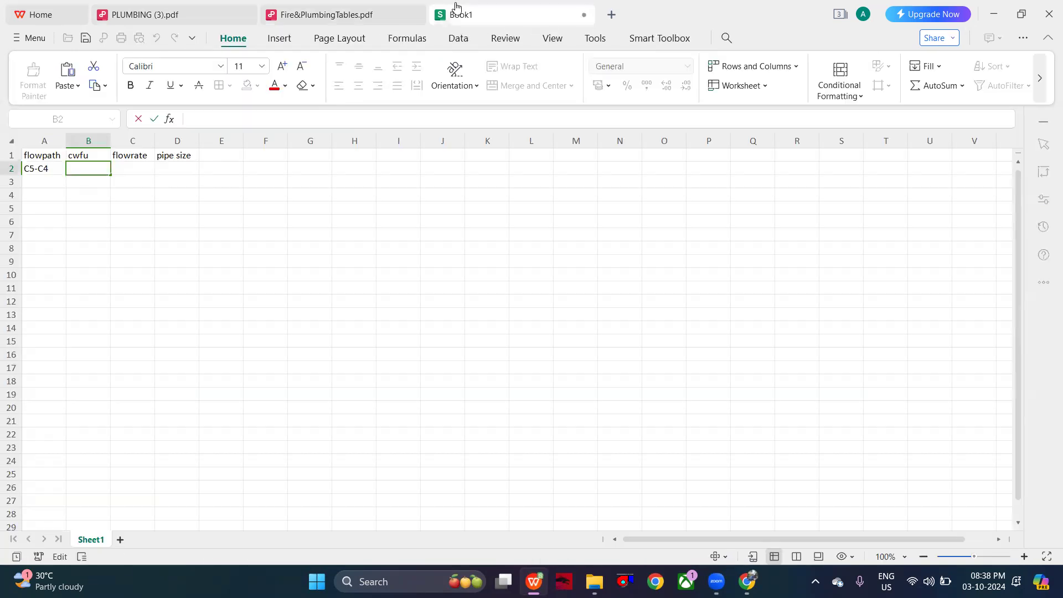
text(5)
- Enter a flow rate of 7 in C2, using the tank-type value for 5 fixture units in Table C13.18 of Fire&PlumbingTables.pdf
click(135, 167)
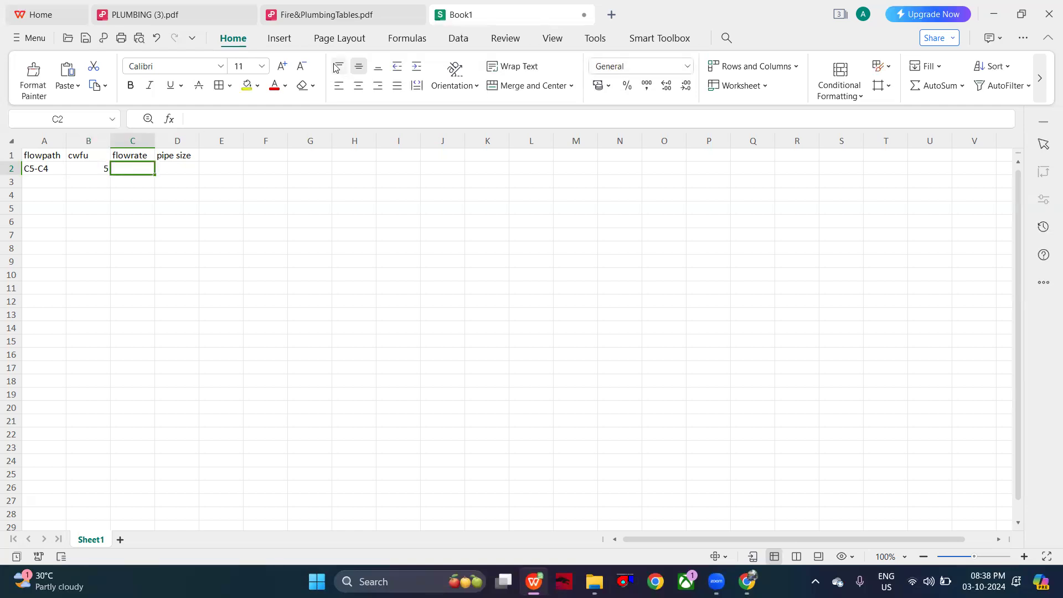
mouse_move(188, 4)
click(326, 15)
scroll(490, 327, down, 15)
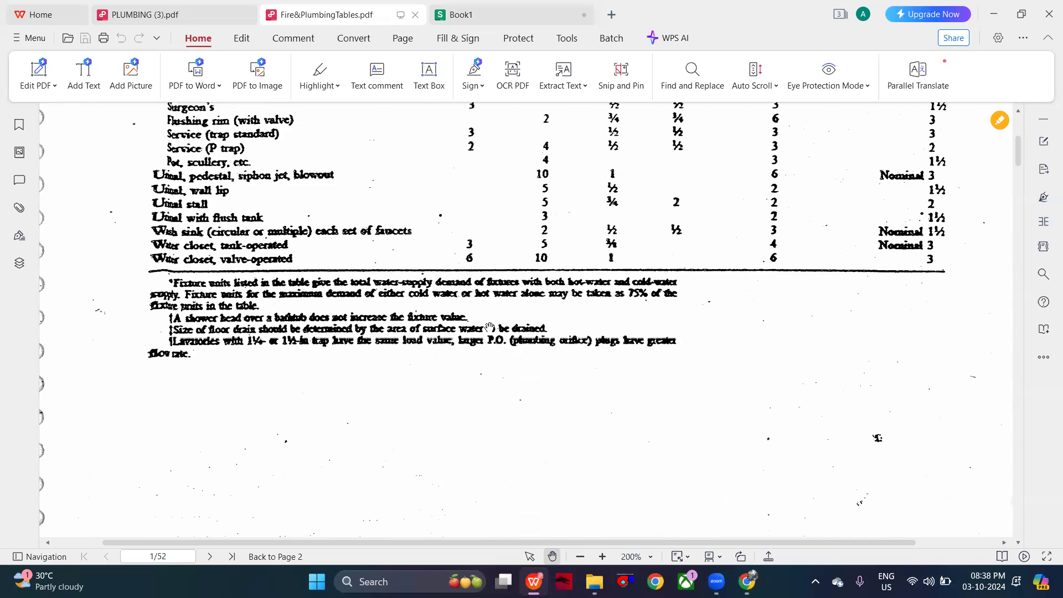
scroll(489, 327, down, 15)
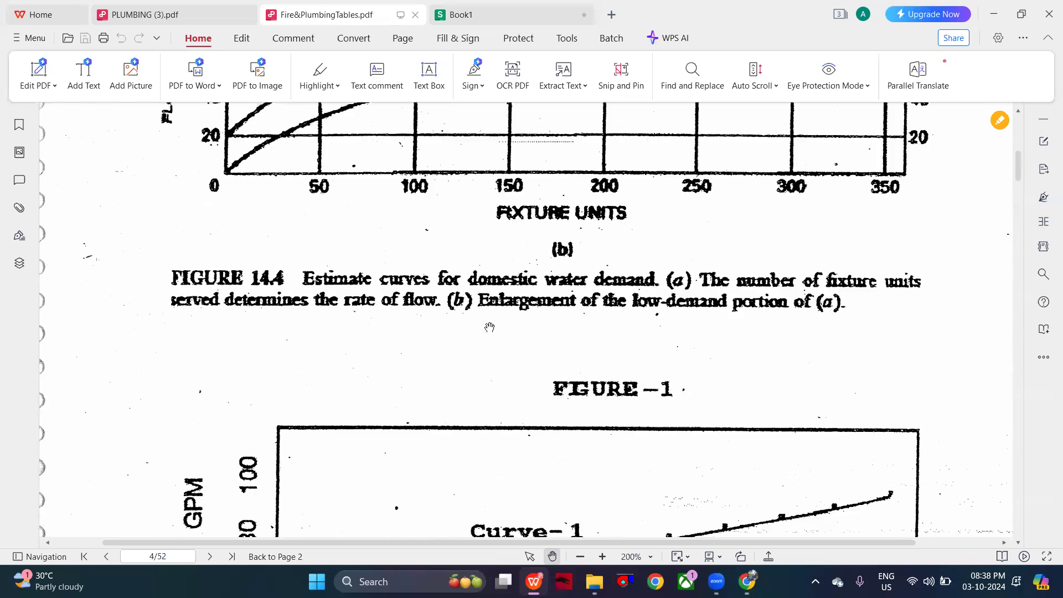
scroll(489, 327, down, 15)
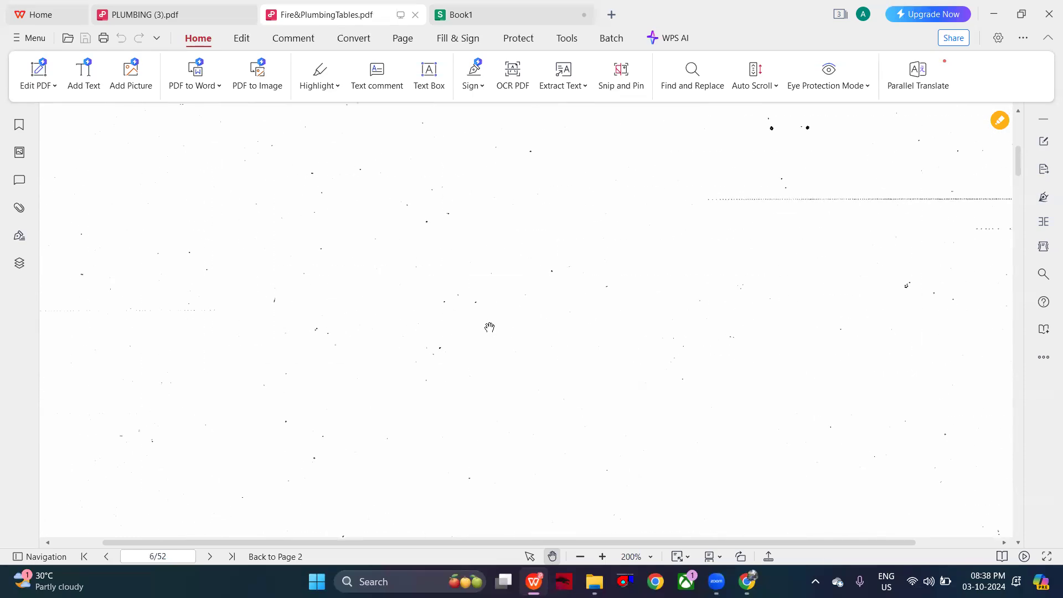
scroll(489, 327, down, 15)
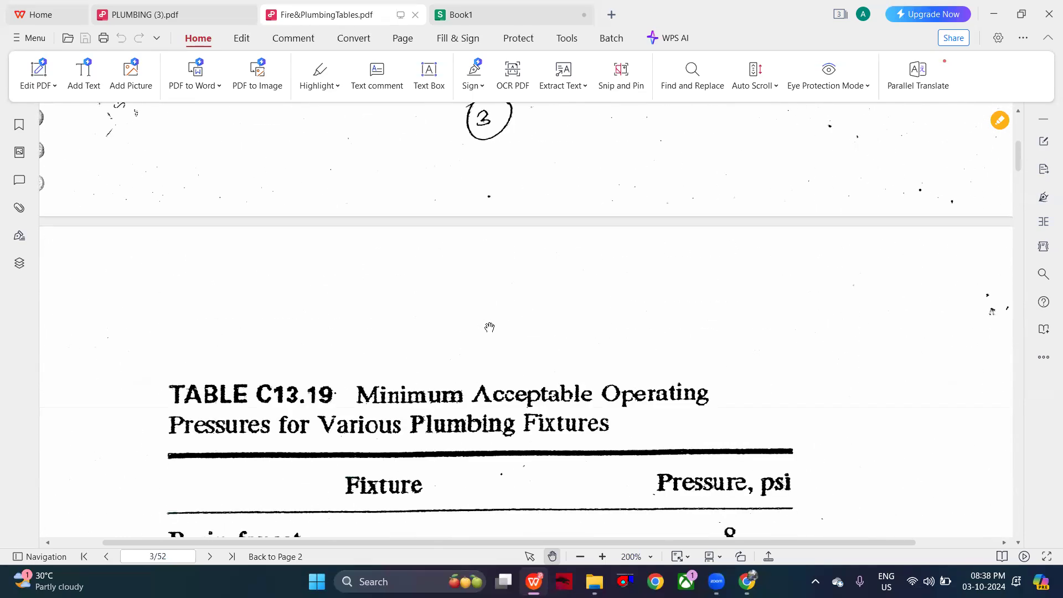
scroll(489, 327, down, 15)
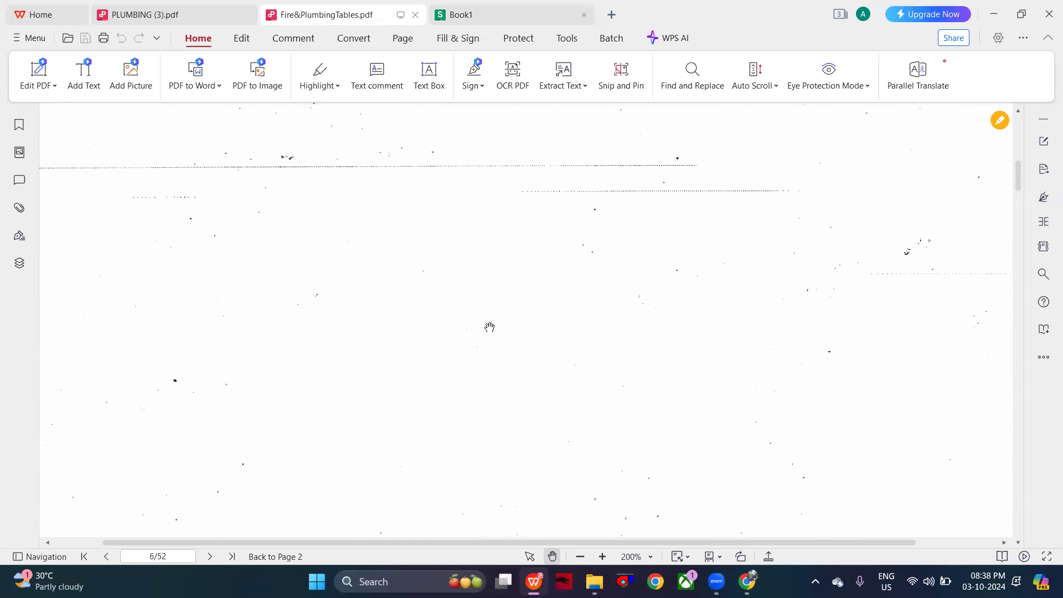
scroll(489, 327, down, 15)
scroll(489, 327, up, 3)
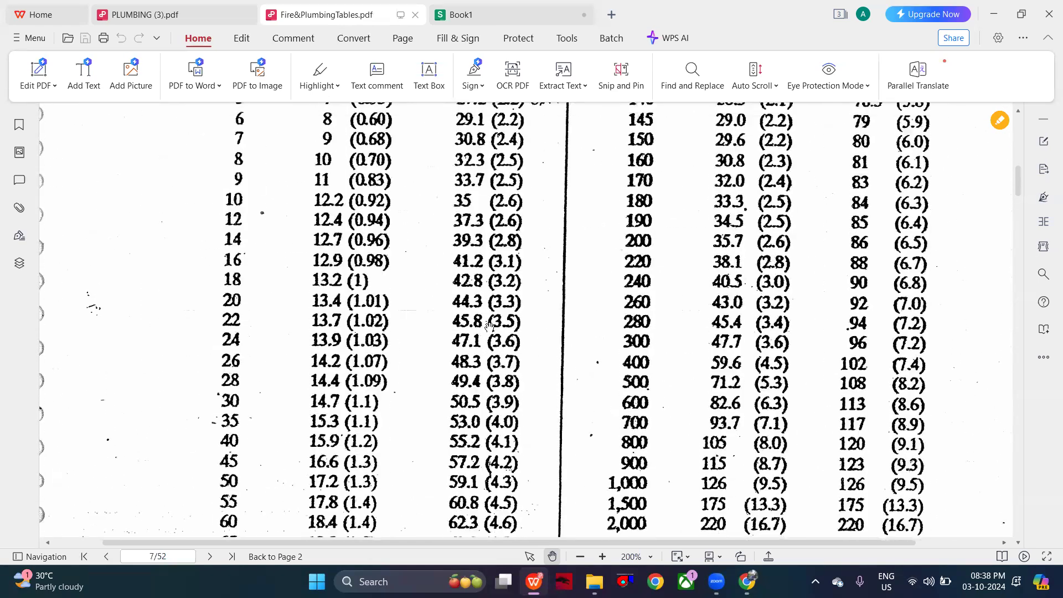
scroll(489, 327, up, 4)
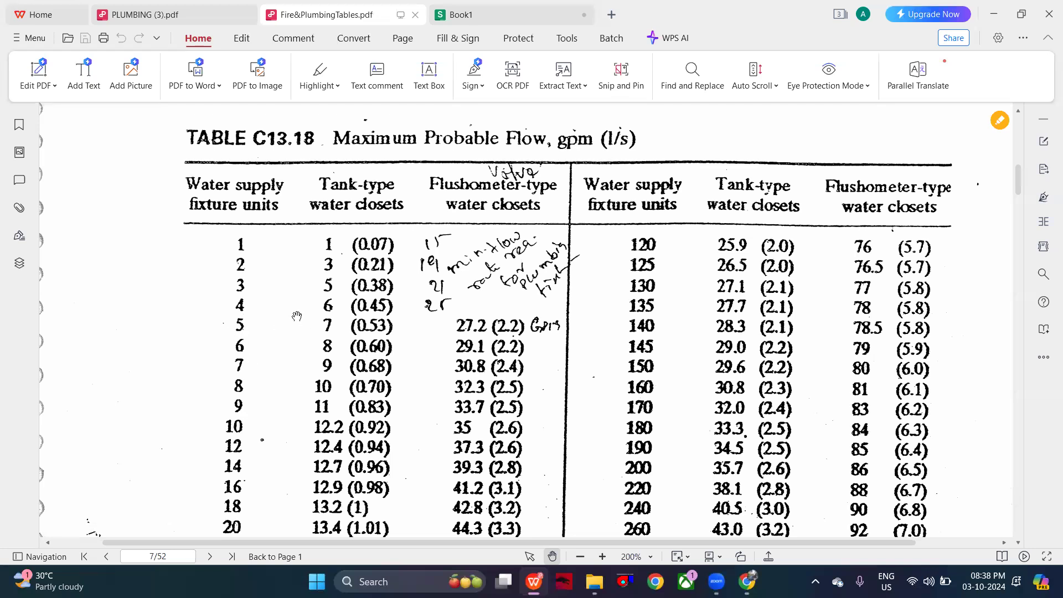
click(195, 5)
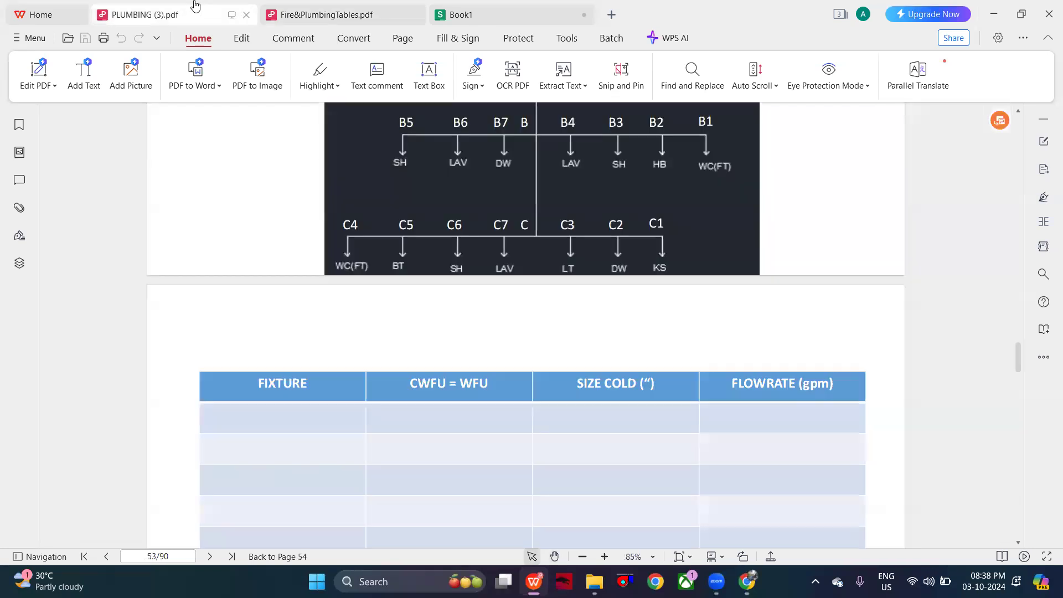
click(482, 7)
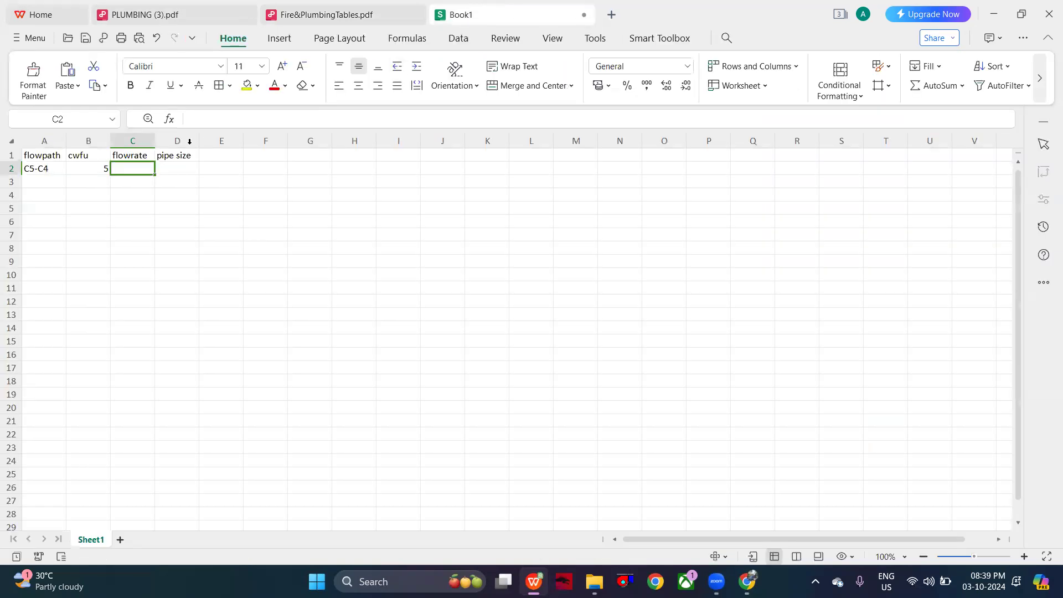
text(7)
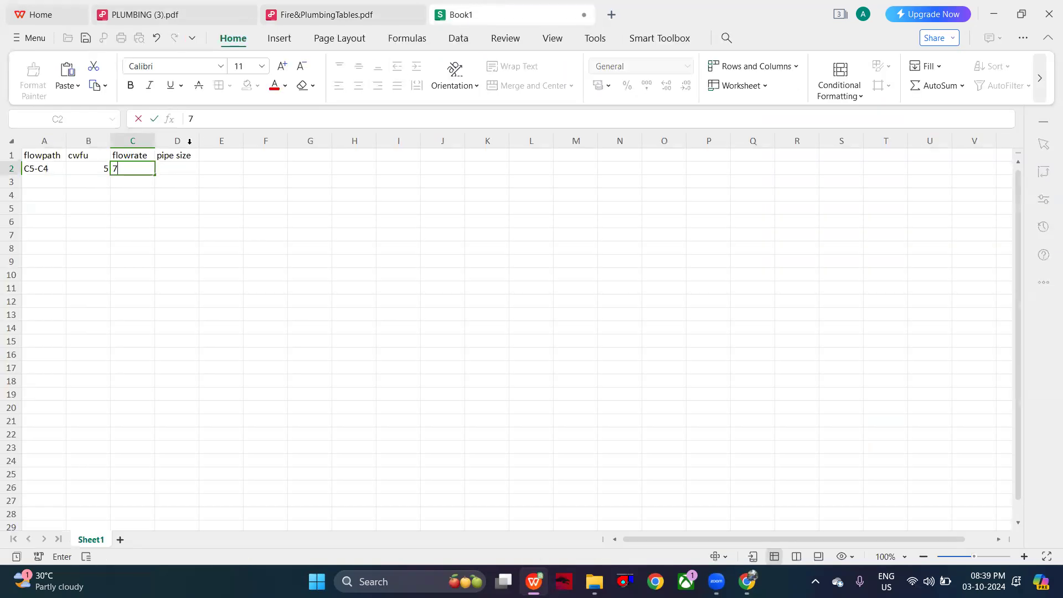
- Look through the pipe flow and friction loss charts in Fire&PlumbingTables.pdf for the one that gives the pipe size for D2
click(177, 169)
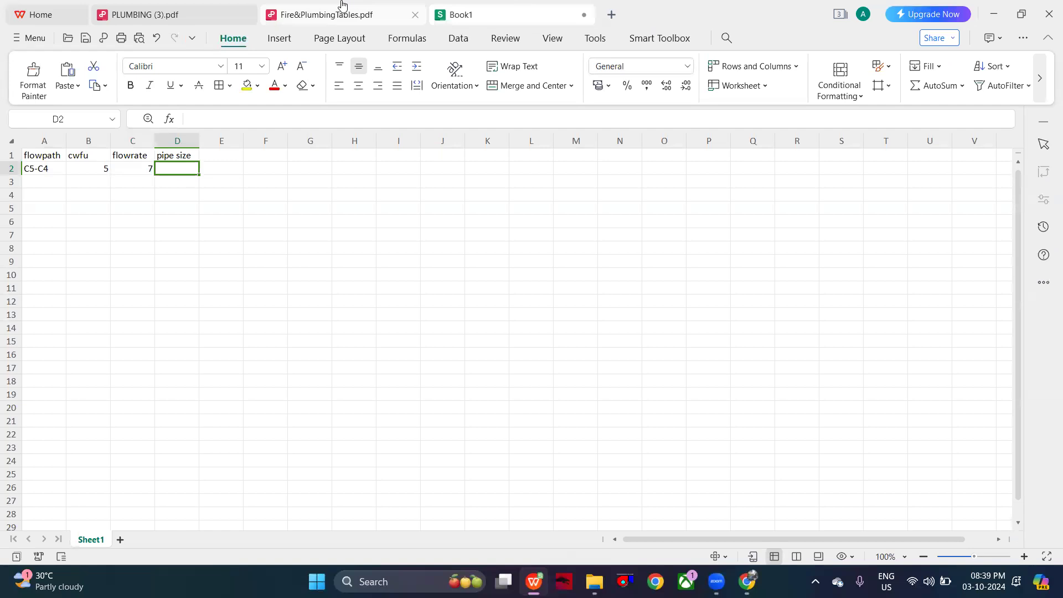
click(302, 16)
scroll(433, 301, down, 15)
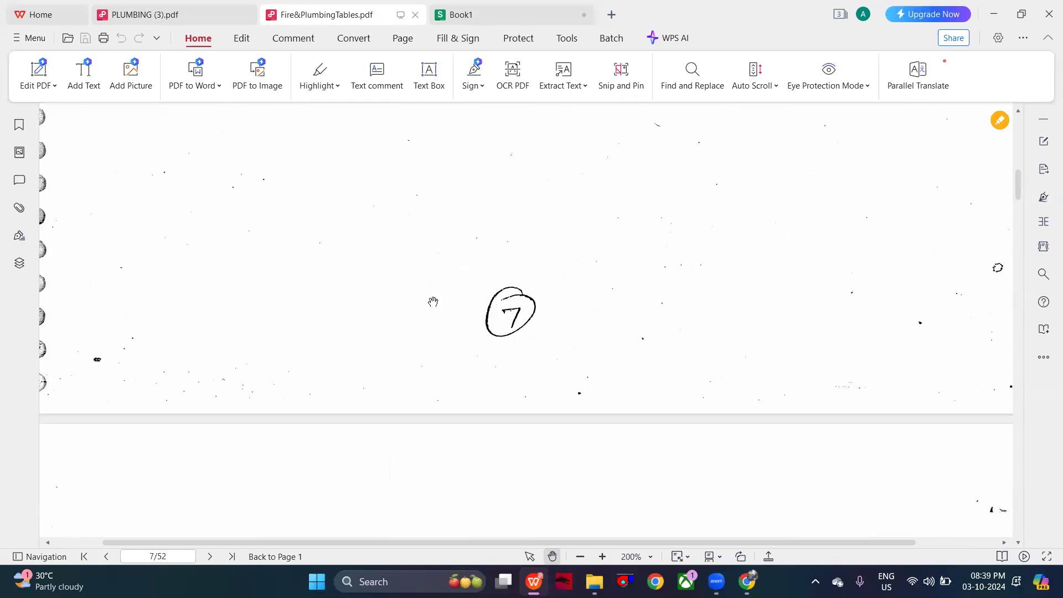
scroll(432, 302, down, 2)
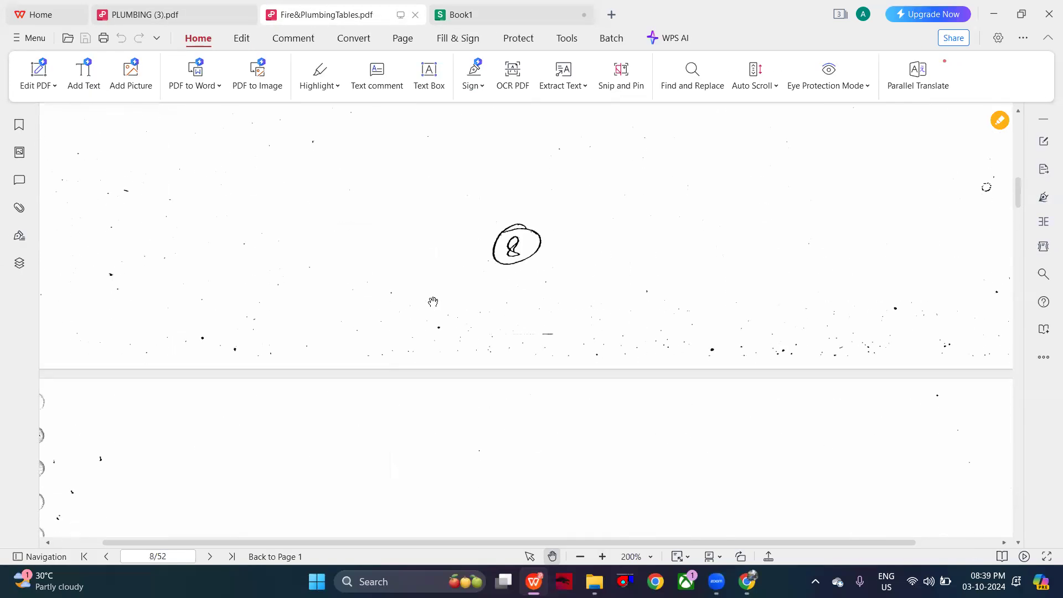
scroll(504, 311, down, 5)
scroll(504, 311, down, 20)
scroll(504, 310, down, 20)
scroll(504, 311, up, 8)
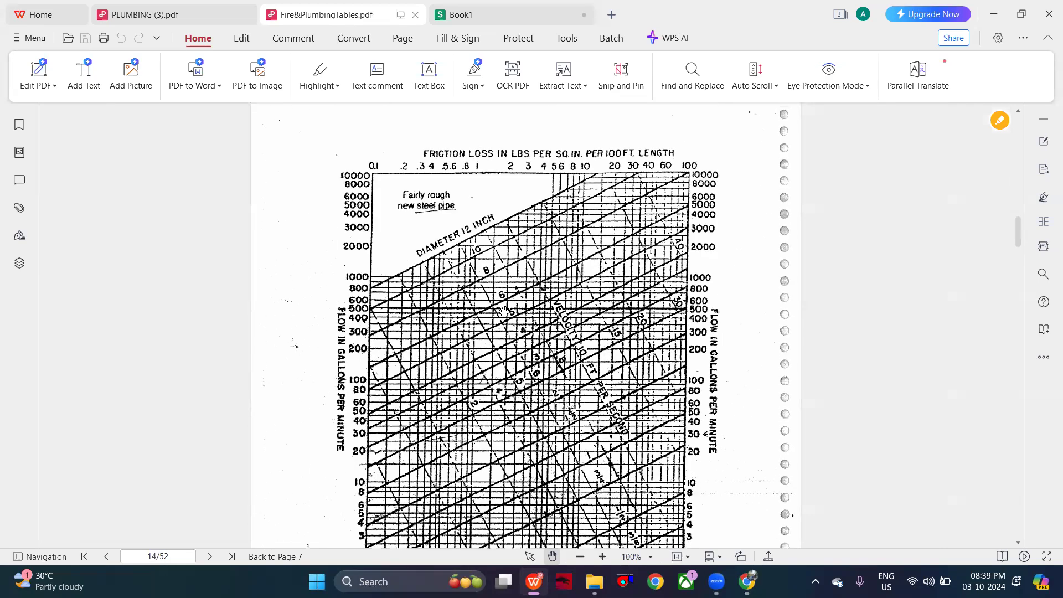
scroll(504, 310, down, 15)
scroll(504, 311, up, 10)
scroll(504, 311, up, 5)
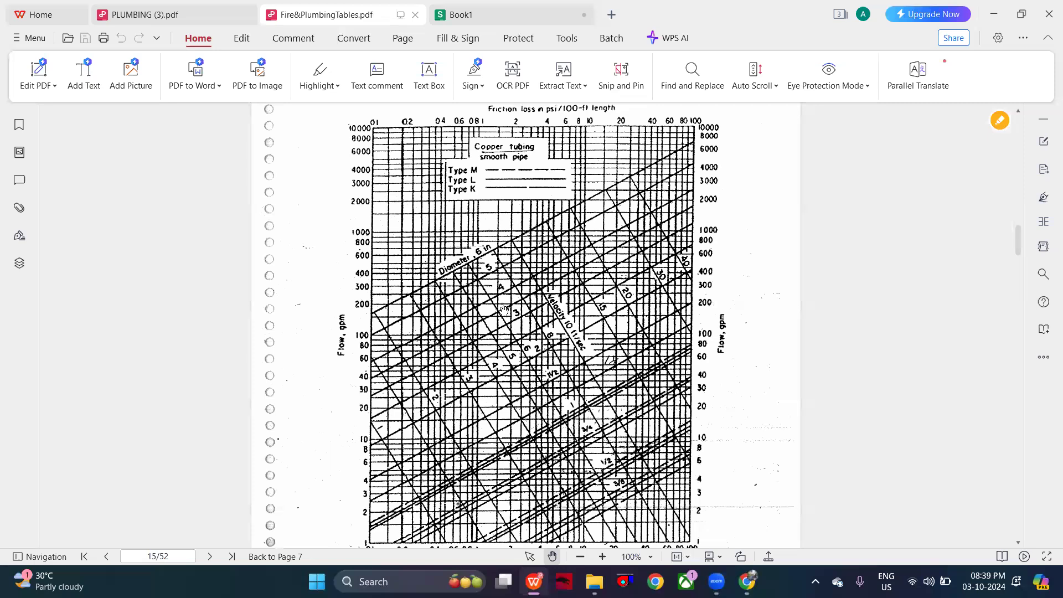
scroll(503, 310, down, 10)
scroll(504, 310, down, 2)
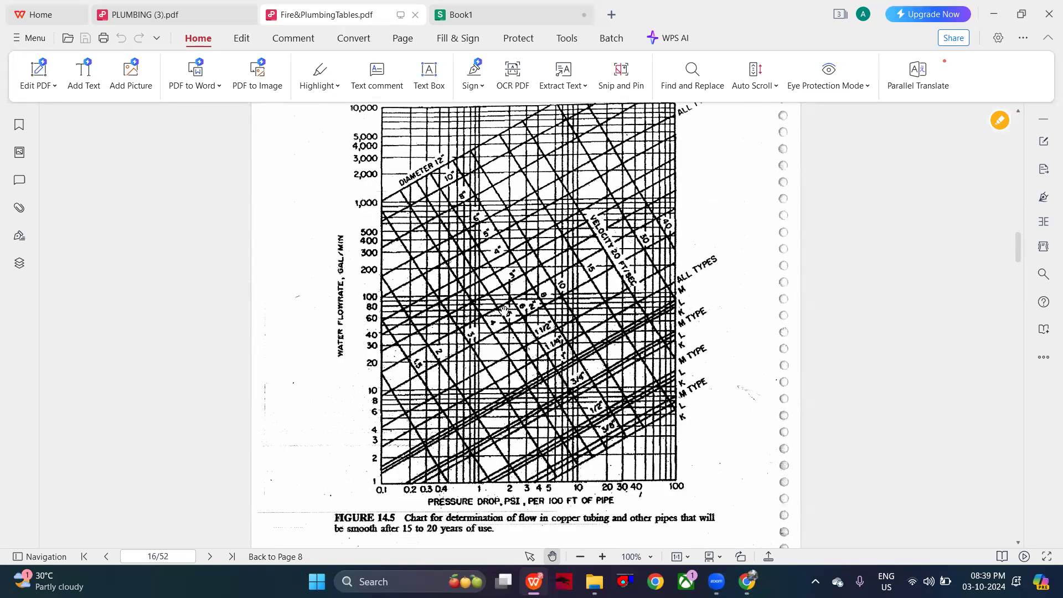
scroll(504, 310, down, 8)
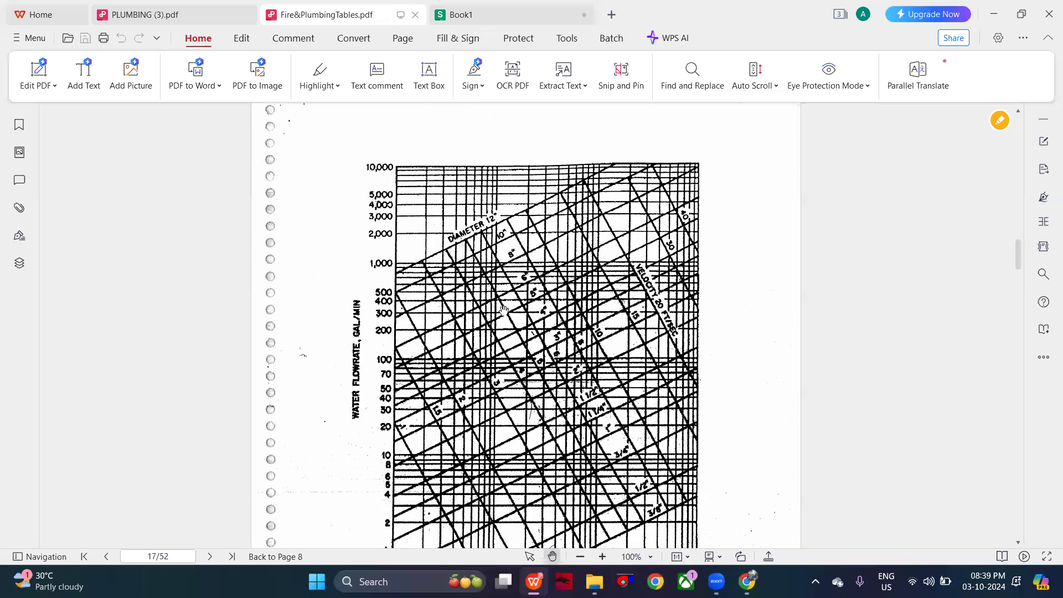
- Compare the flow chart for copper and smooth pipes with Figure 14.6 for galvanized steel pipes in Fire&PlumbingTables.pdf
scroll(504, 310, up, 2)
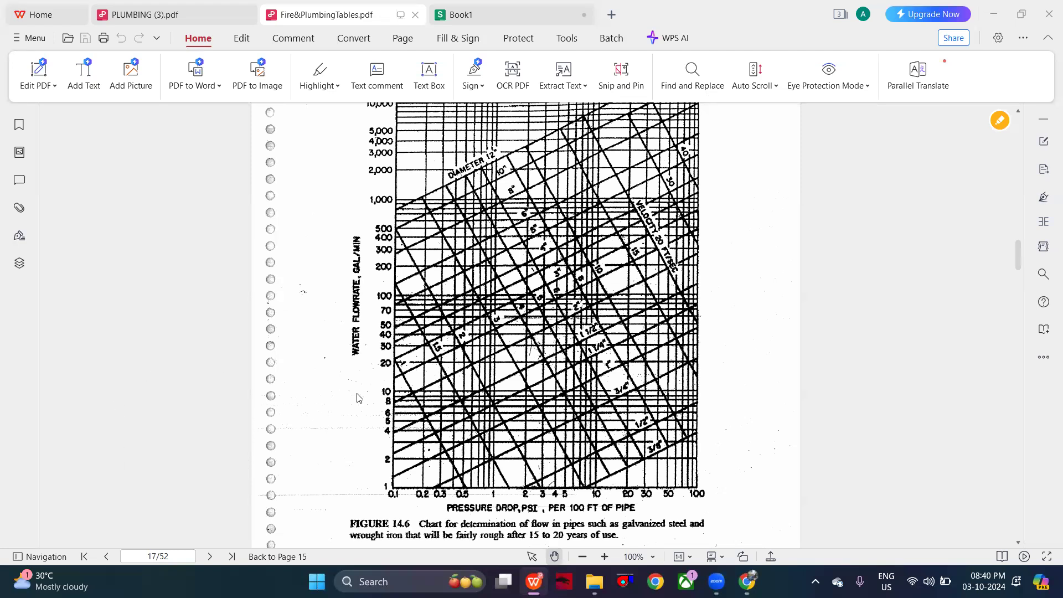
scroll(357, 397, up, 4)
scroll(356, 398, down, 12)
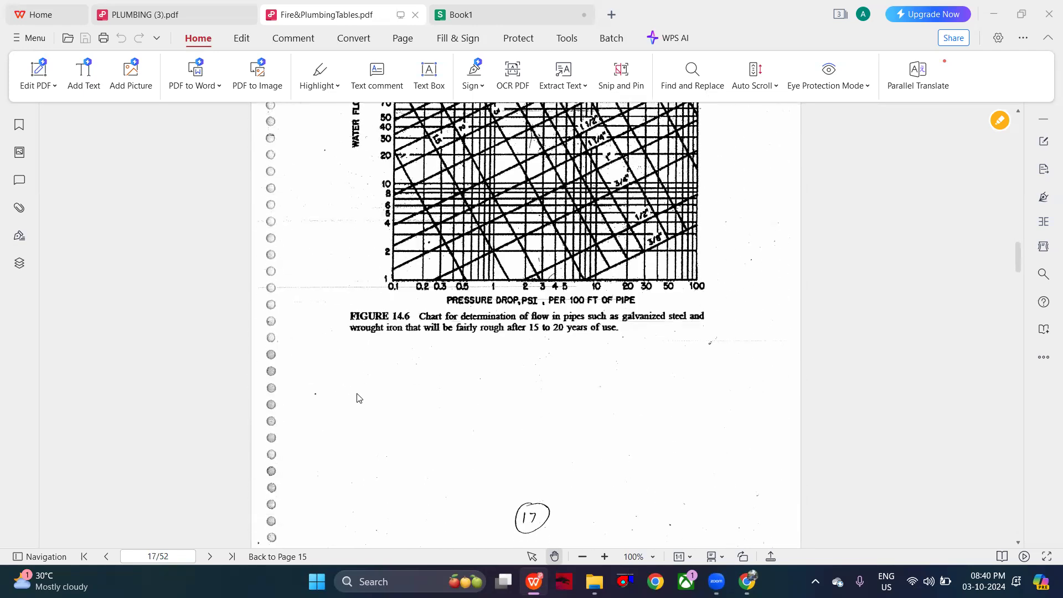
scroll(357, 397, down, 4)
scroll(357, 397, up, 8)
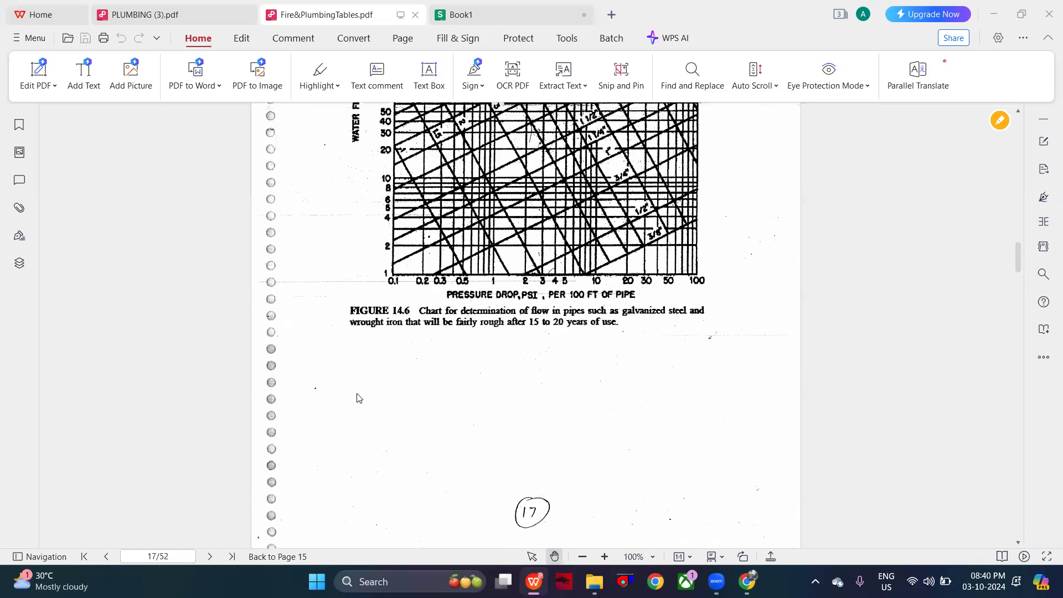
scroll(357, 398, up, 8)
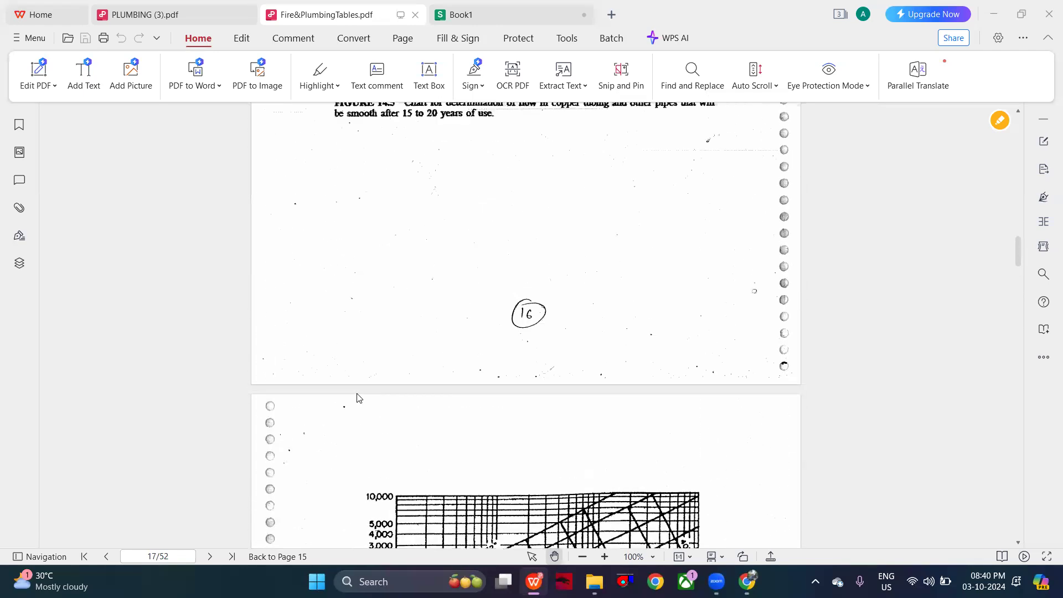
scroll(357, 398, up, 7)
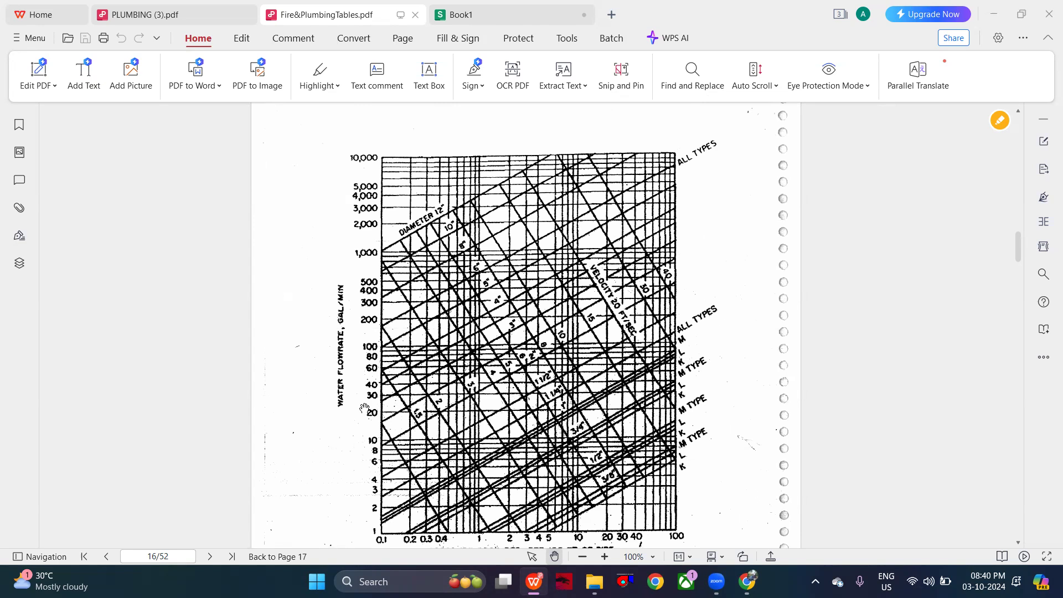
scroll(364, 408, down, 10)
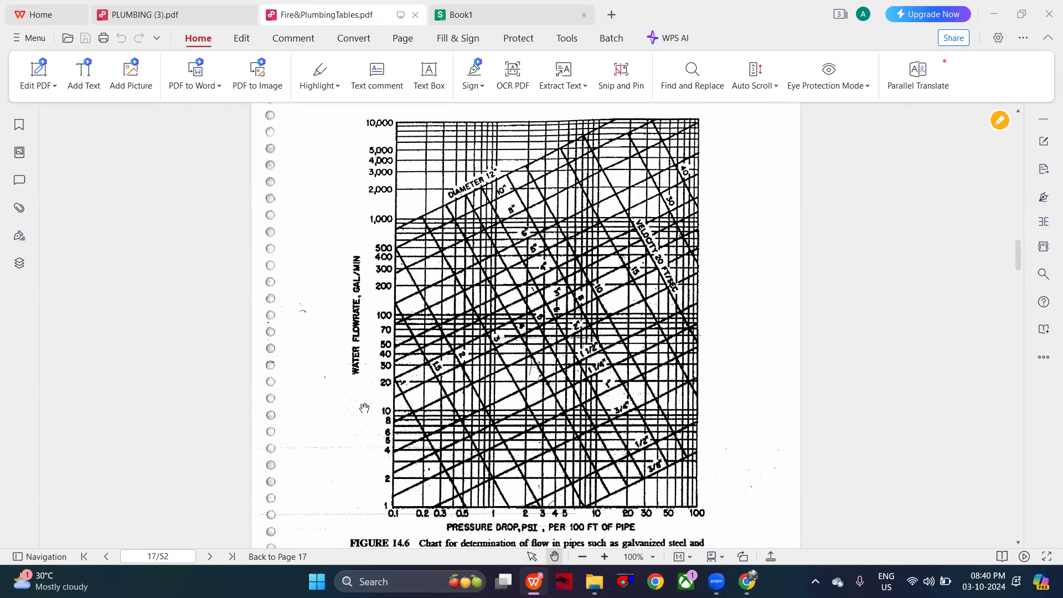
scroll(364, 407, up, 2)
scroll(365, 408, down, 2)
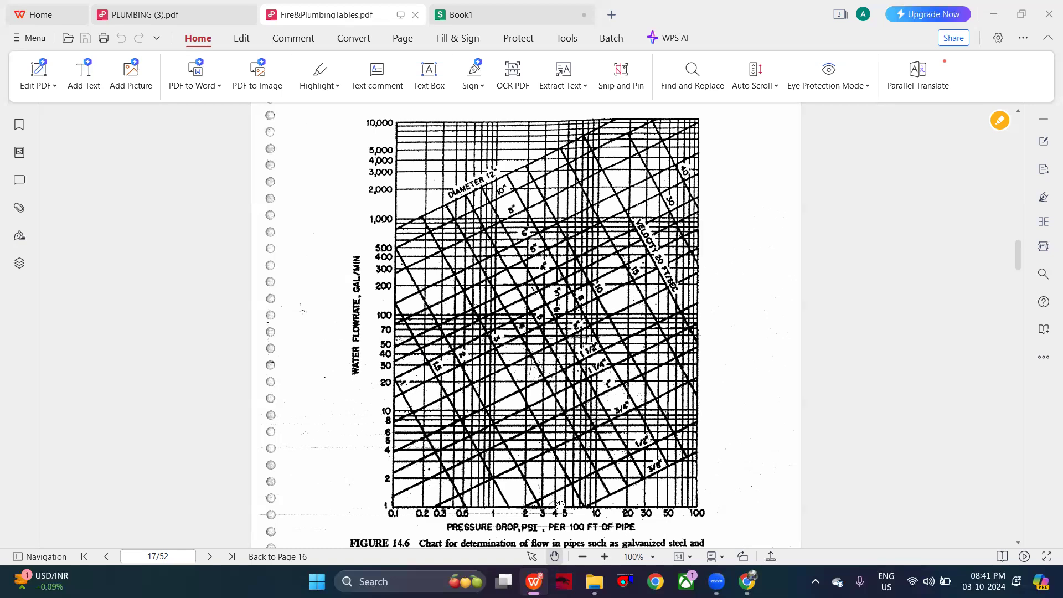
scroll(570, 375, up, 15)
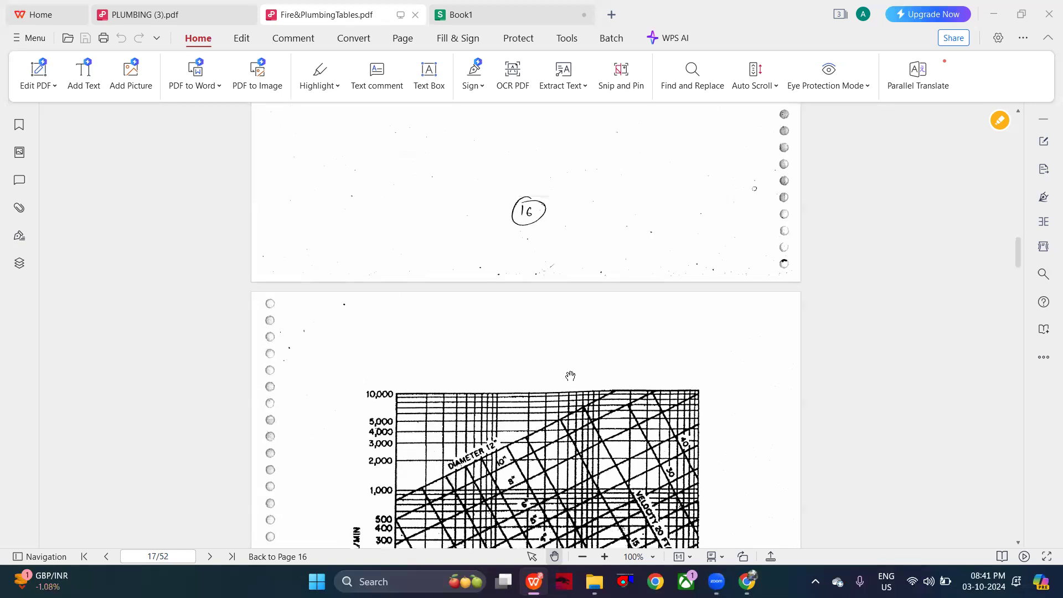
scroll(570, 375, down, 10)
scroll(570, 375, down, 10)
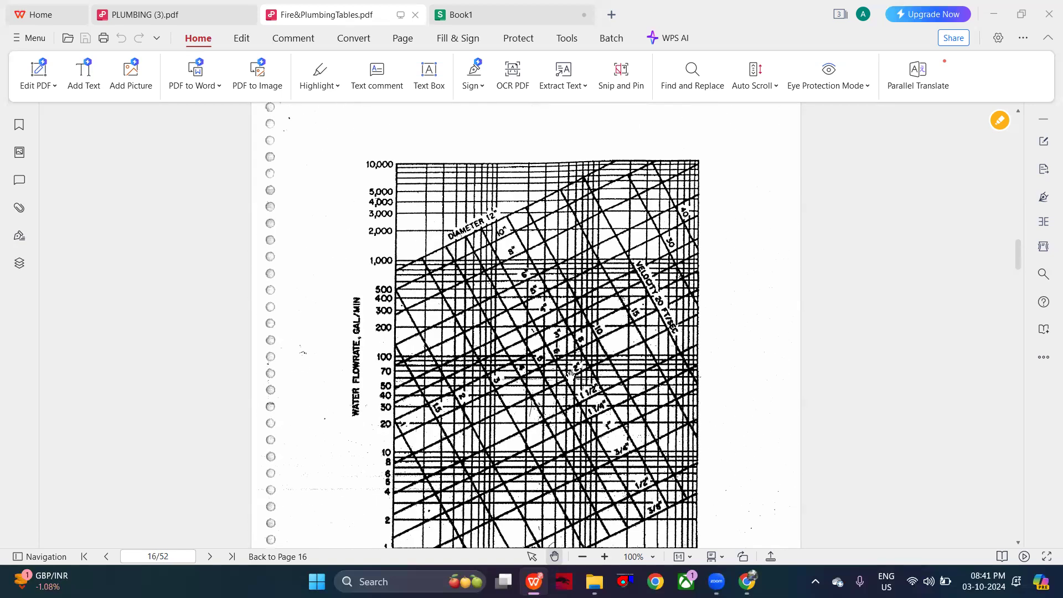
- Enter a pipe size of 1" in D2, using the Pipe Sizing limits in PLUMBING (3).pdf and Figure 14.6 in Fire&PlumbingTables.pdf
click(191, 9)
scroll(486, 334, down, 10)
scroll(486, 333, down, 20)
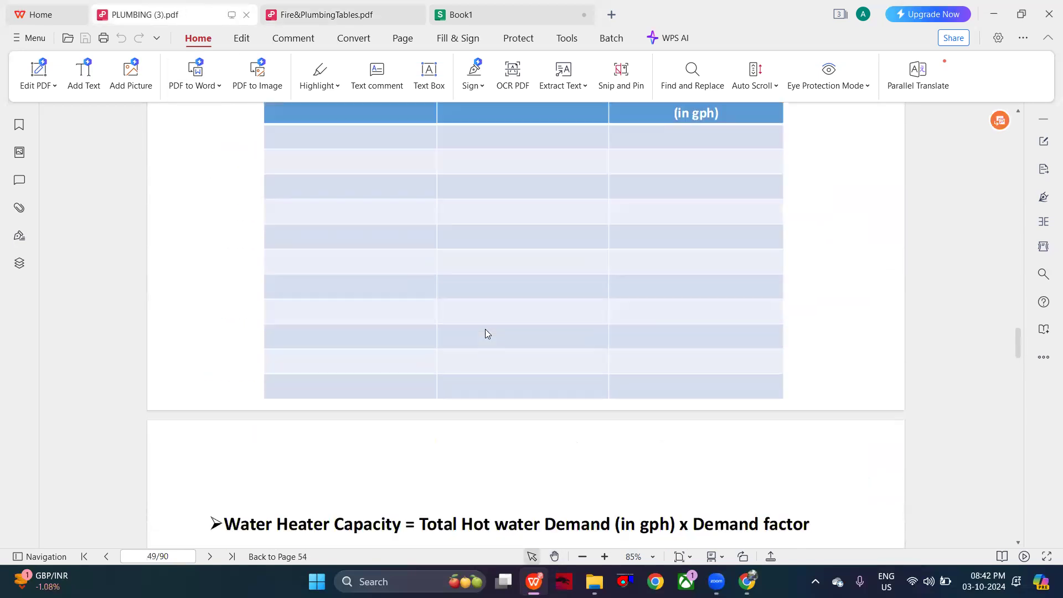
scroll(485, 329, up, 20)
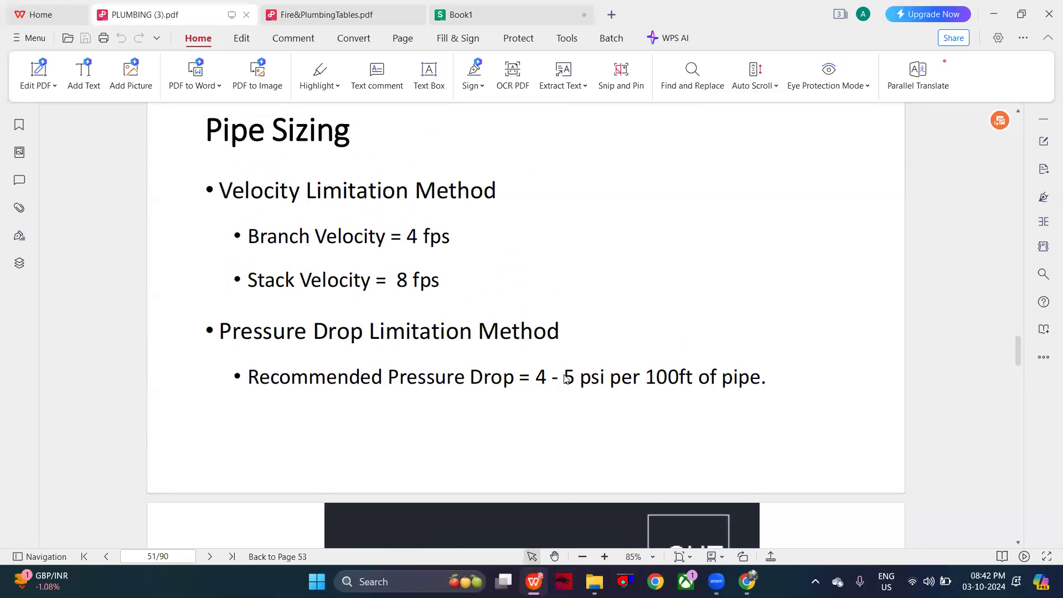
click(329, 12)
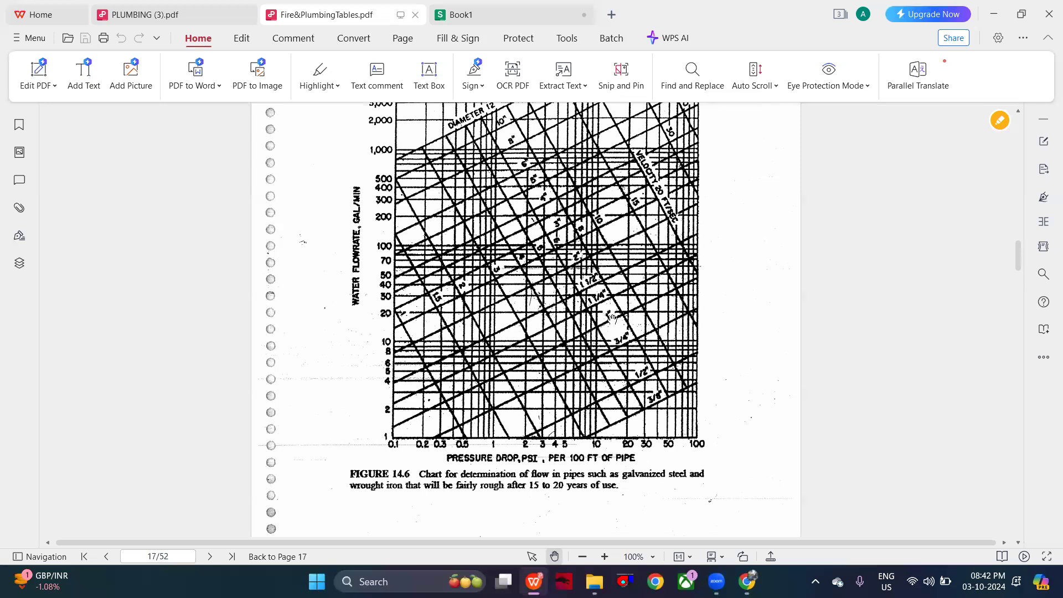
click(504, 20)
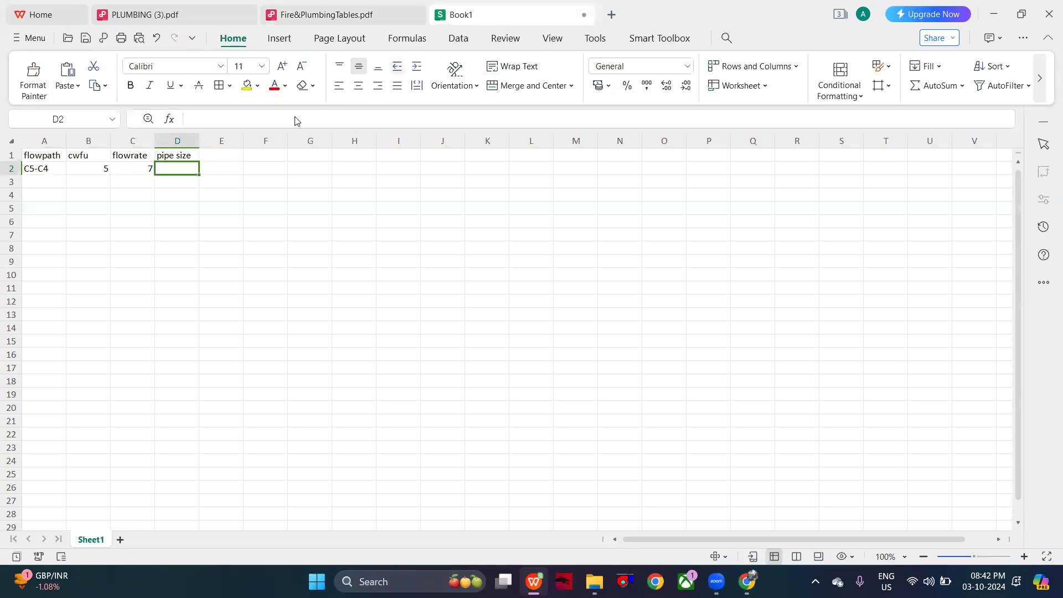
double_click(186, 169)
text(1")
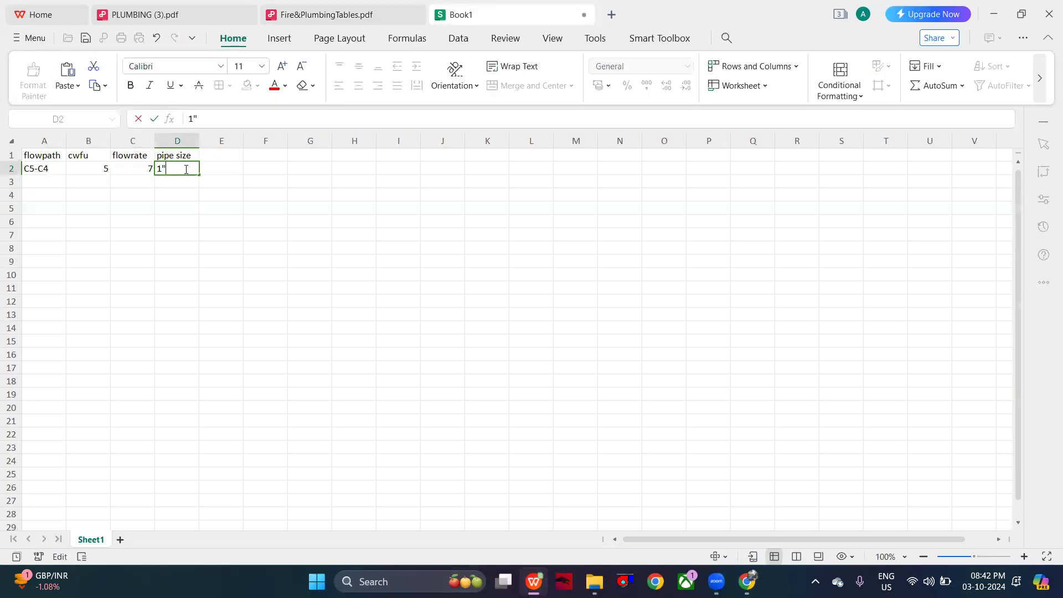
- Enter the flow path C6-C5 in A3, following the riser diagram labels in PLUMBING (3).pdf
double_click(52, 179)
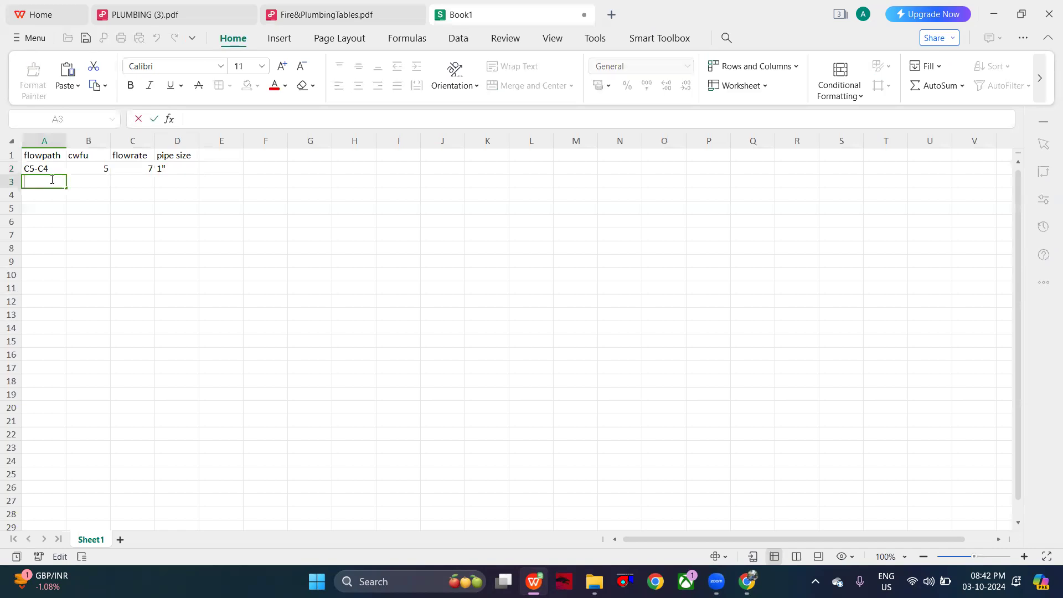
click(142, 15)
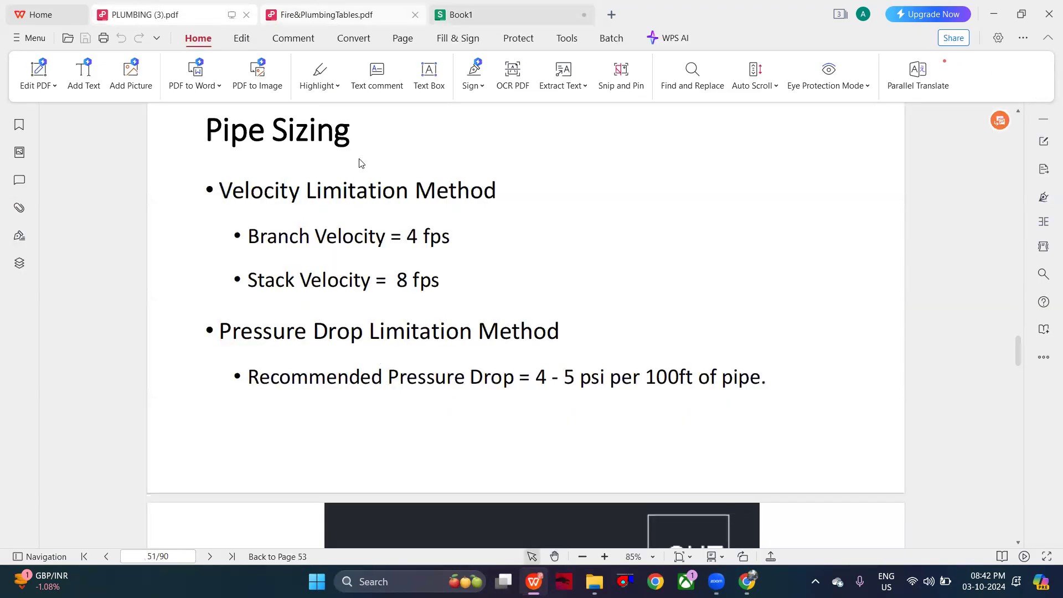
scroll(385, 207, down, 5)
scroll(384, 207, down, 5)
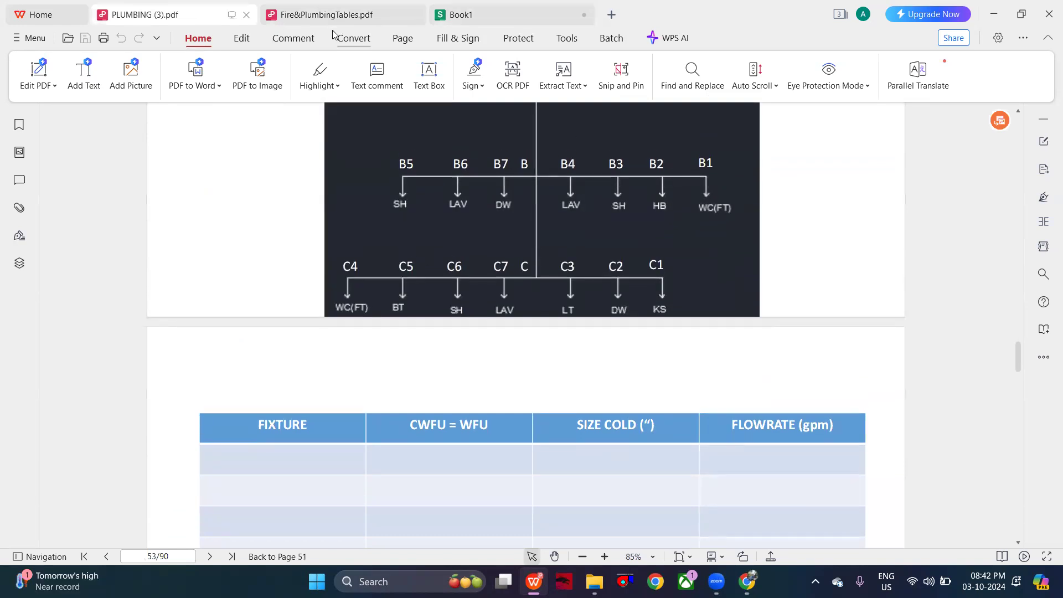
click(465, 14)
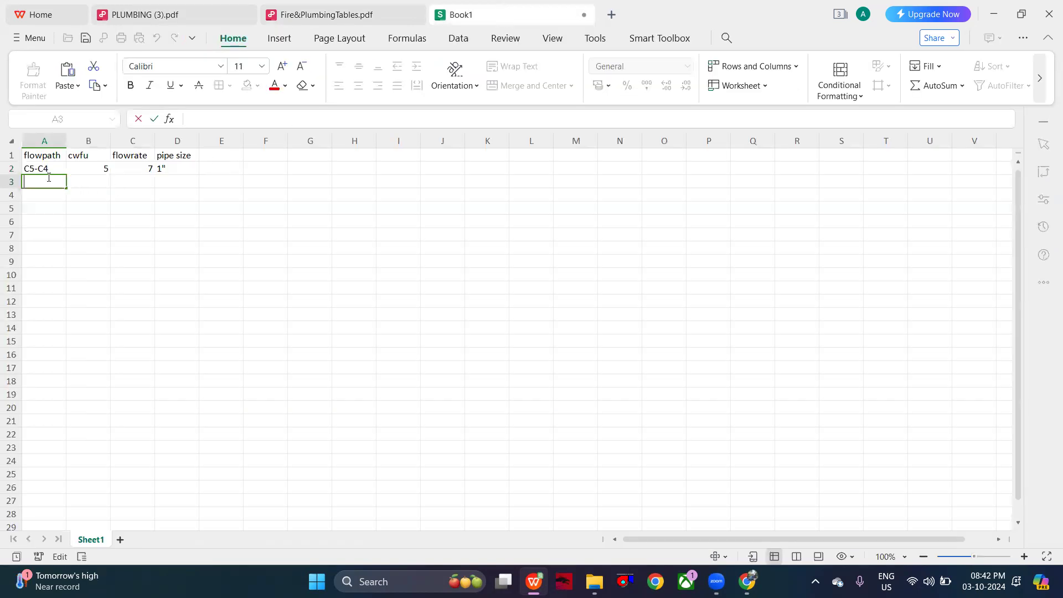
text(C6-C5)
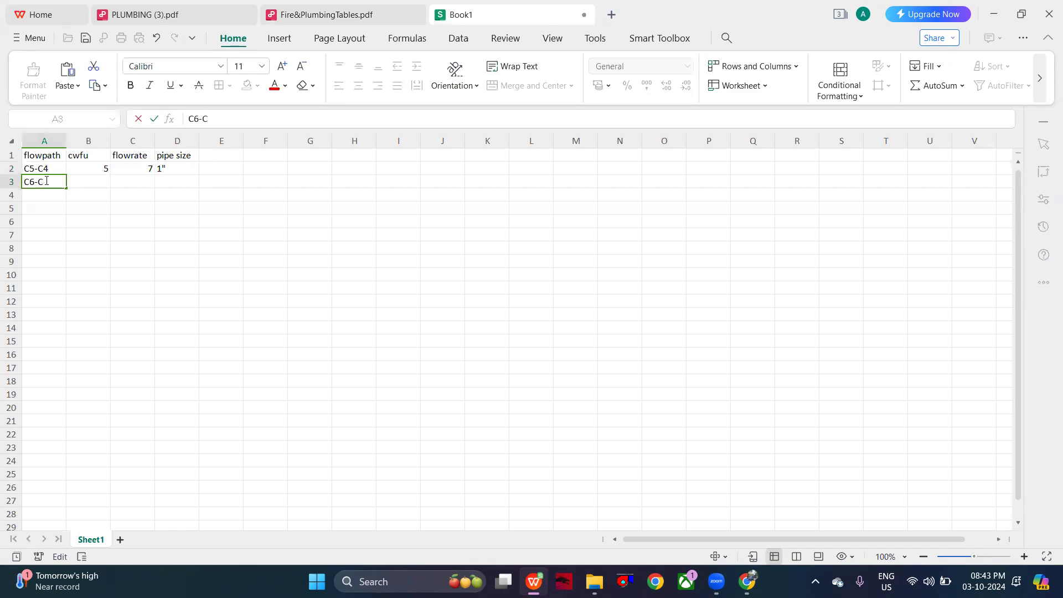
- Enter a CWFU of 7 in B3, adding the bathtub's 2 units from Table C13.1 to the previous segment's 5
double_click(83, 182)
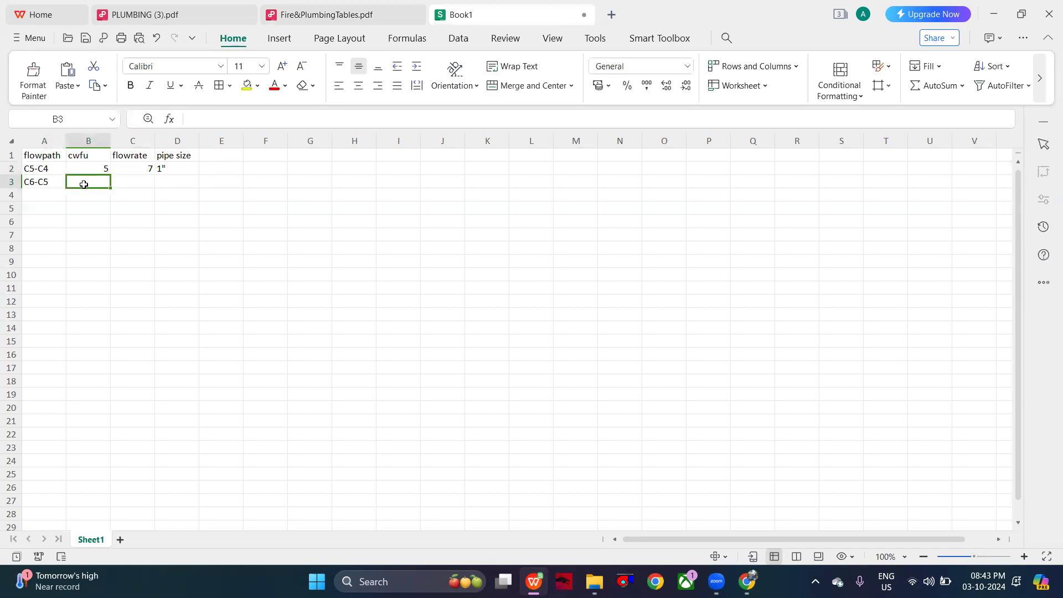
click(195, 7)
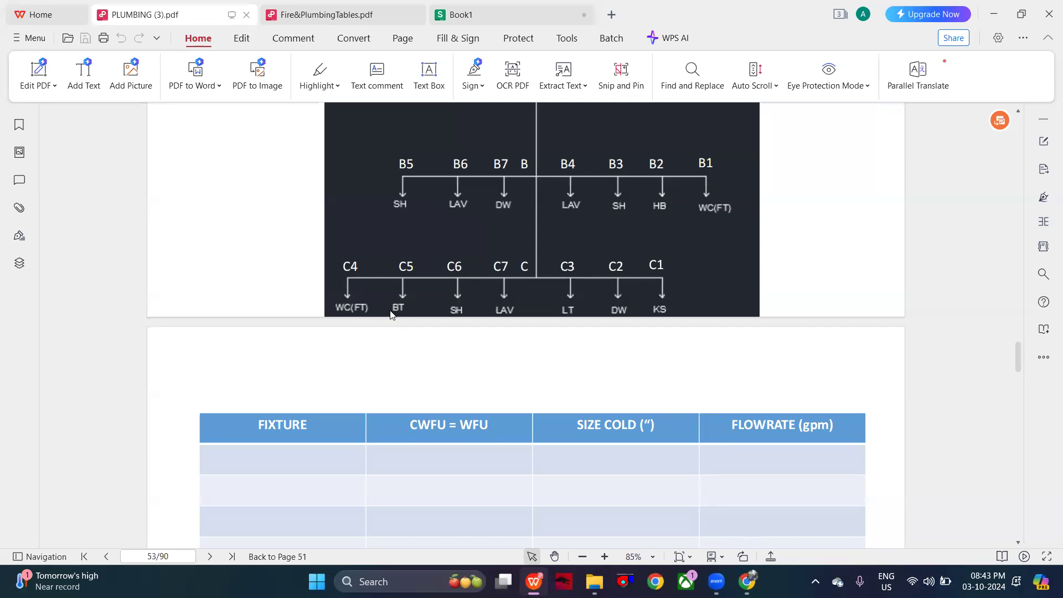
click(507, 21)
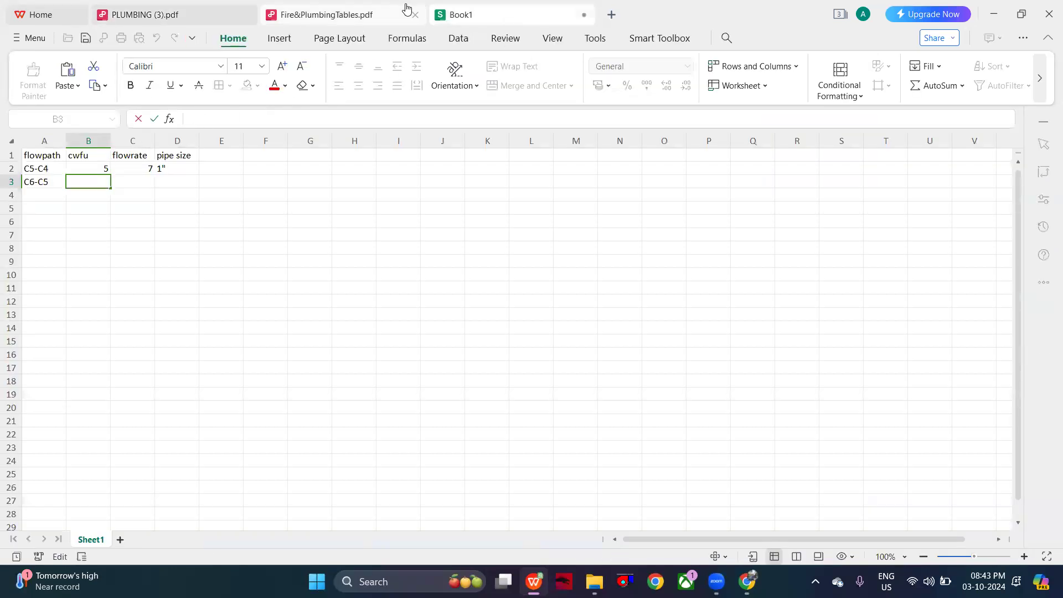
click(199, 20)
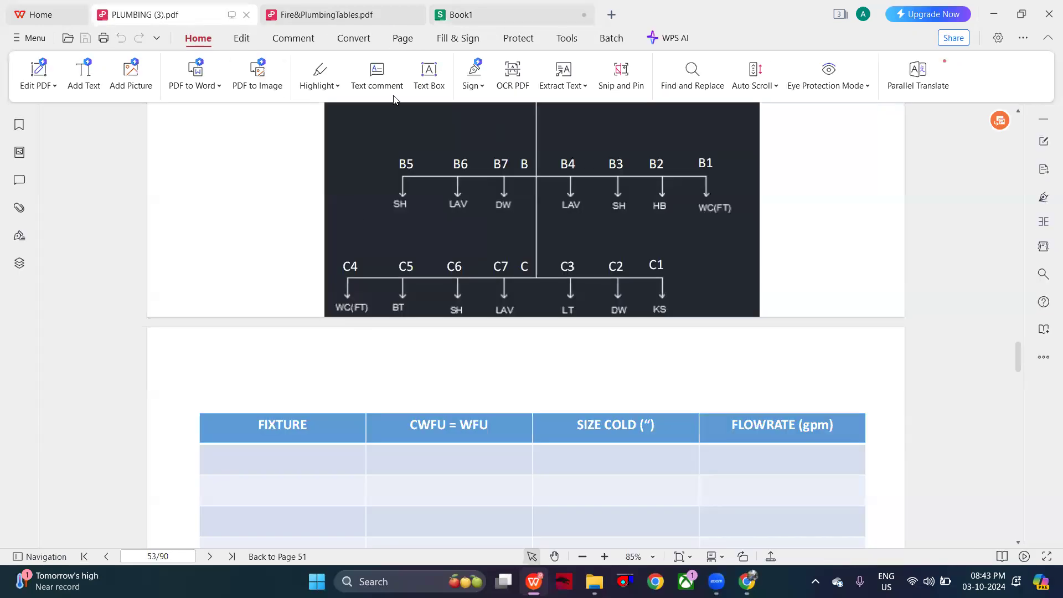
click(373, 20)
scroll(571, 383, up, 20)
scroll(571, 386, up, 20)
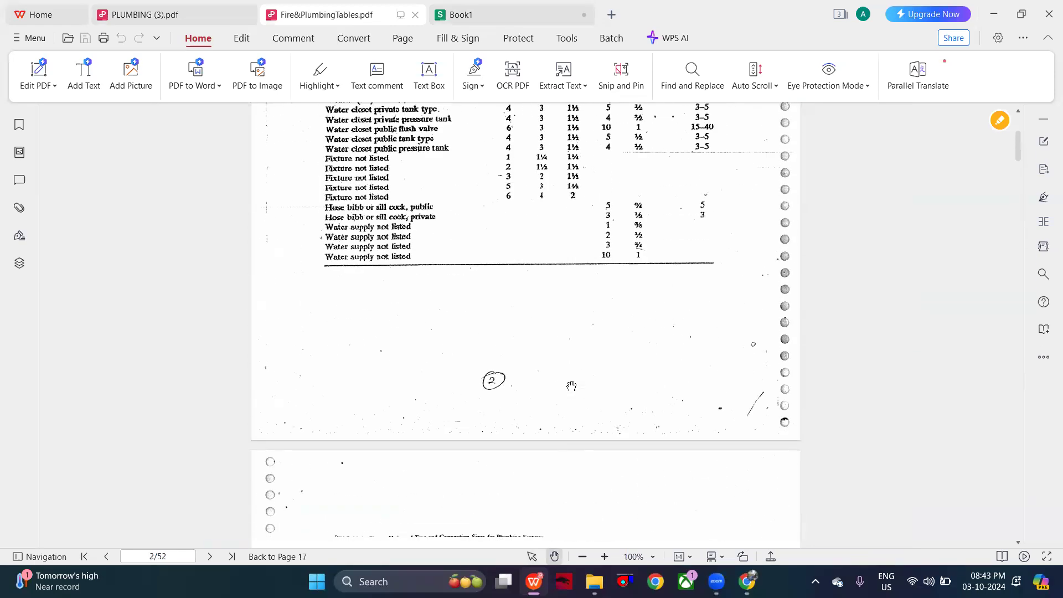
scroll(571, 386, up, 5)
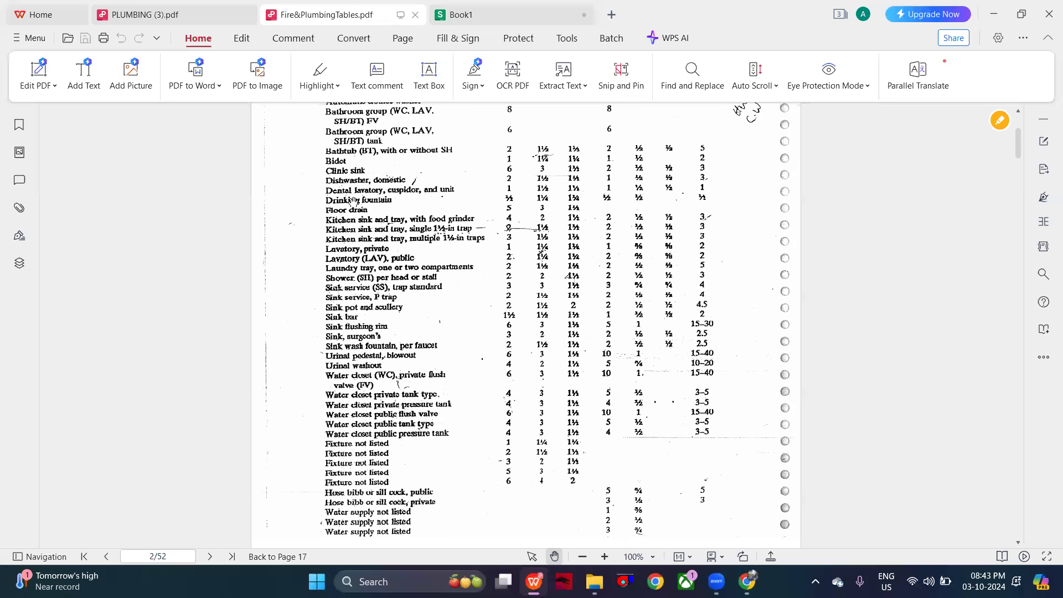
scroll(537, 172, up, 2)
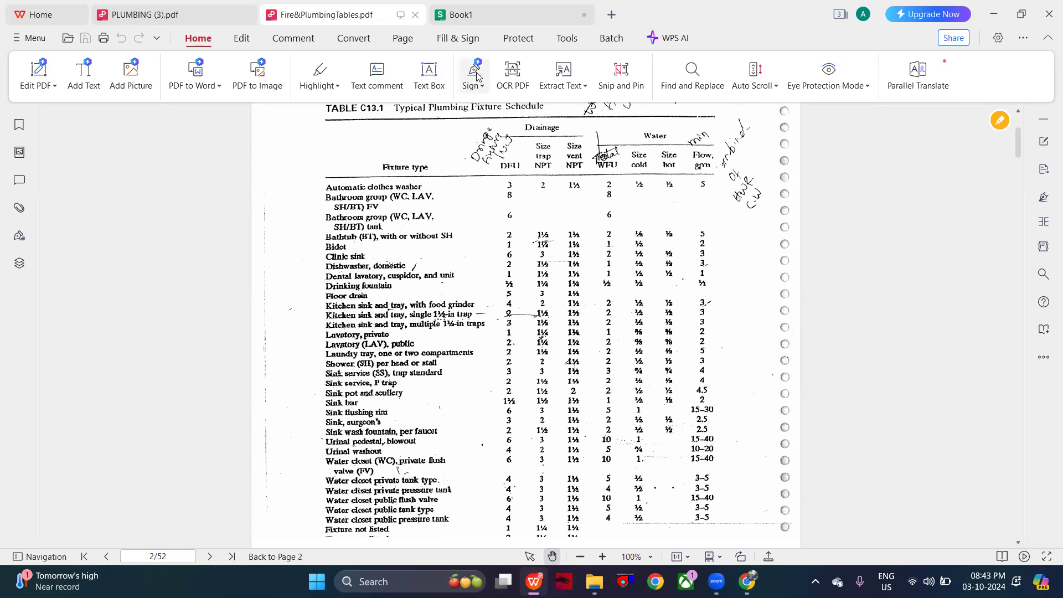
click(500, 6)
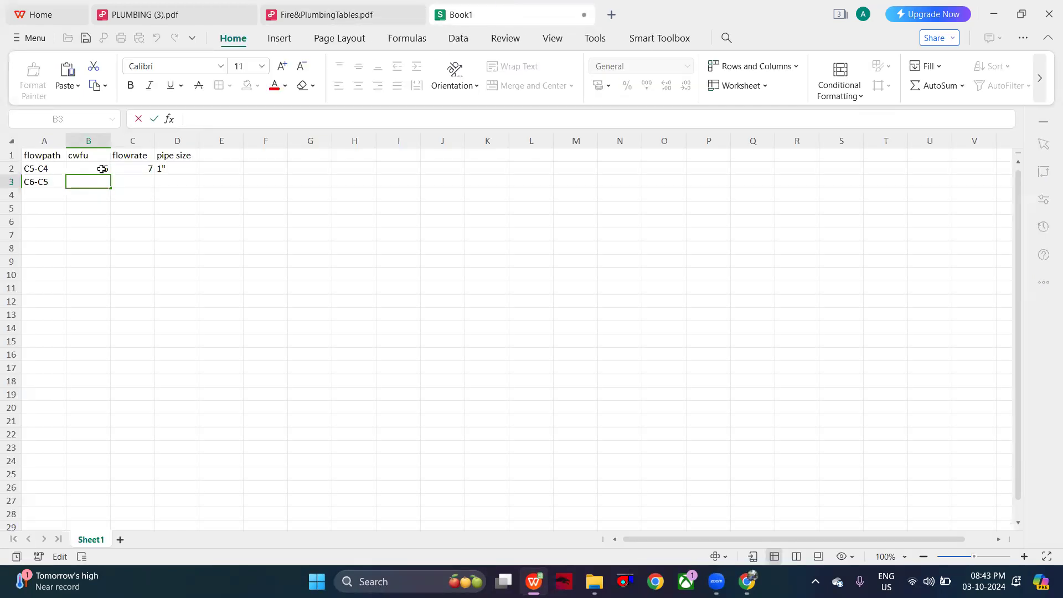
text(7)
- Enter a flow rate of 9 in C3, using the tank-type value for 7 fixture units in Table C13.18 of Fire&PlumbingTables.pdf
click(367, 12)
scroll(537, 275, down, 20)
scroll(536, 275, down, 12)
scroll(536, 275, down, 10)
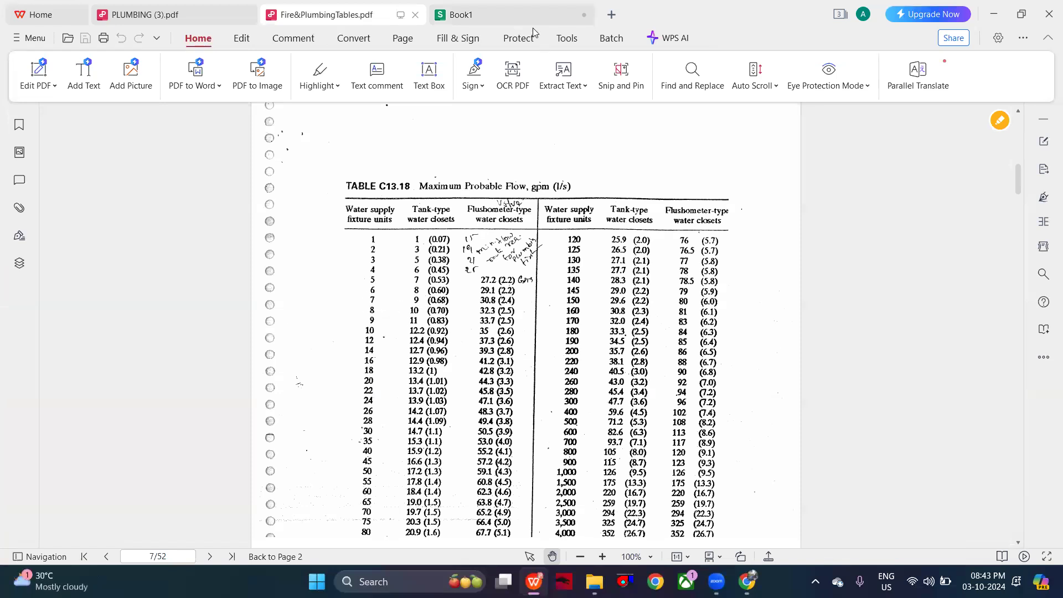
click(465, 14)
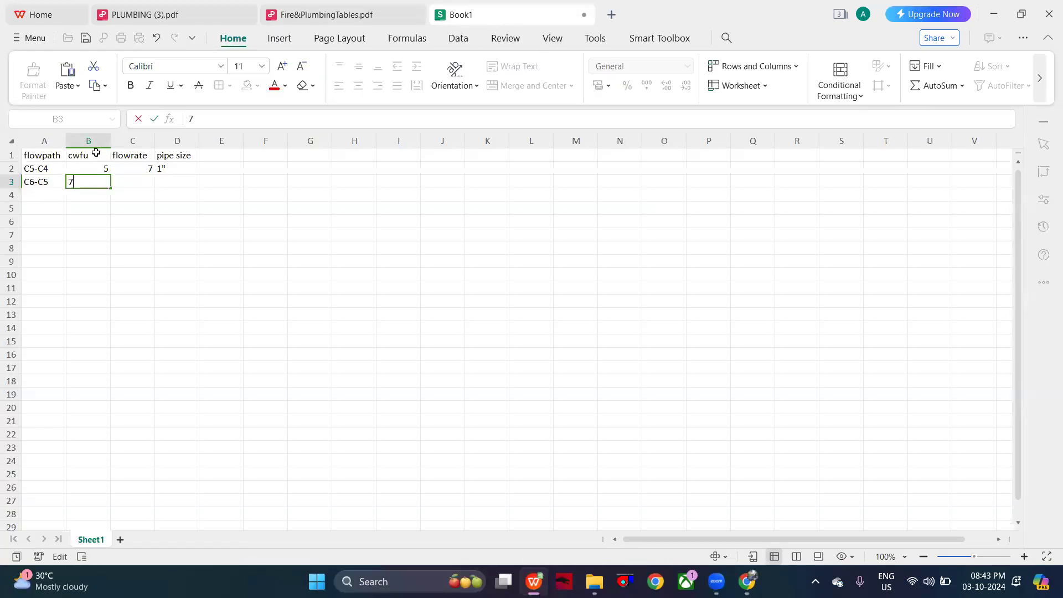
click(138, 183)
text(9)
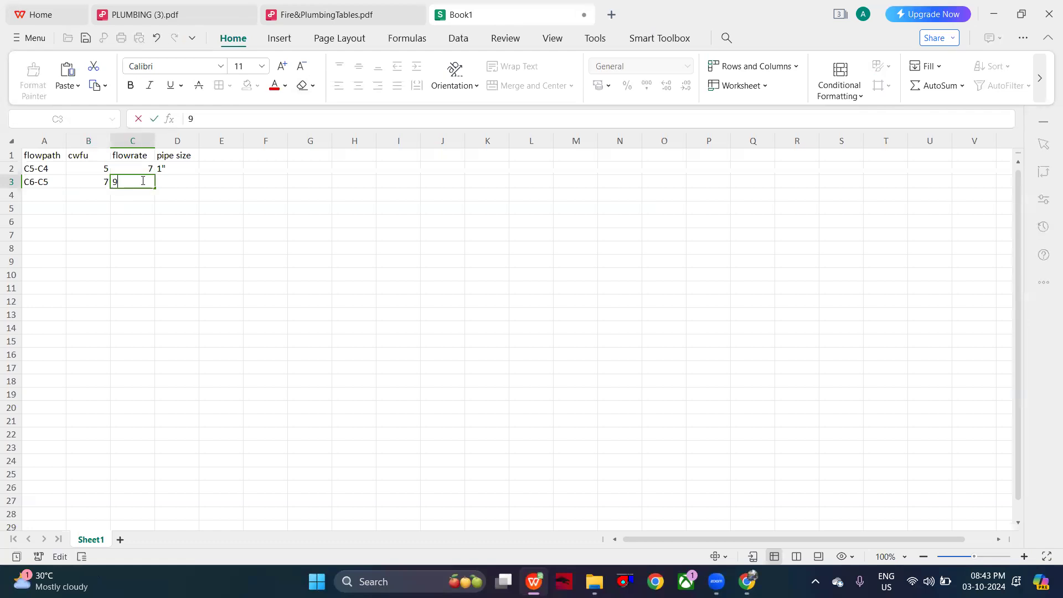
- Enter a pipe size of 1" in D3, read for the 9 gpm flow from Figure 14.6 in Fire&PlumbingTables.pdf
click(171, 180)
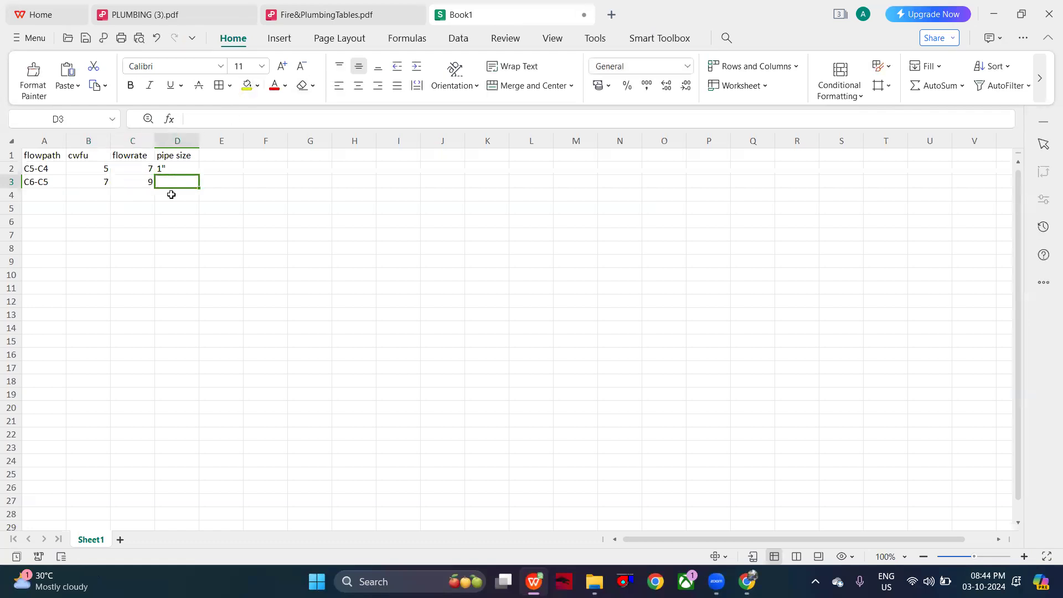
click(339, 12)
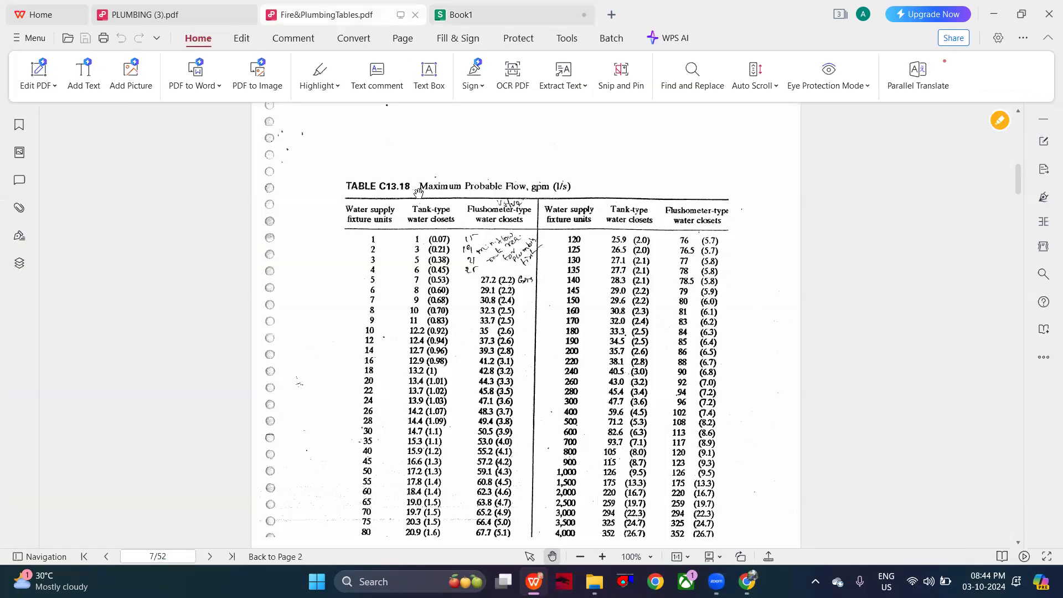
scroll(418, 192, down, 20)
scroll(418, 192, down, 20)
scroll(418, 192, down, 2)
scroll(418, 193, up, 4)
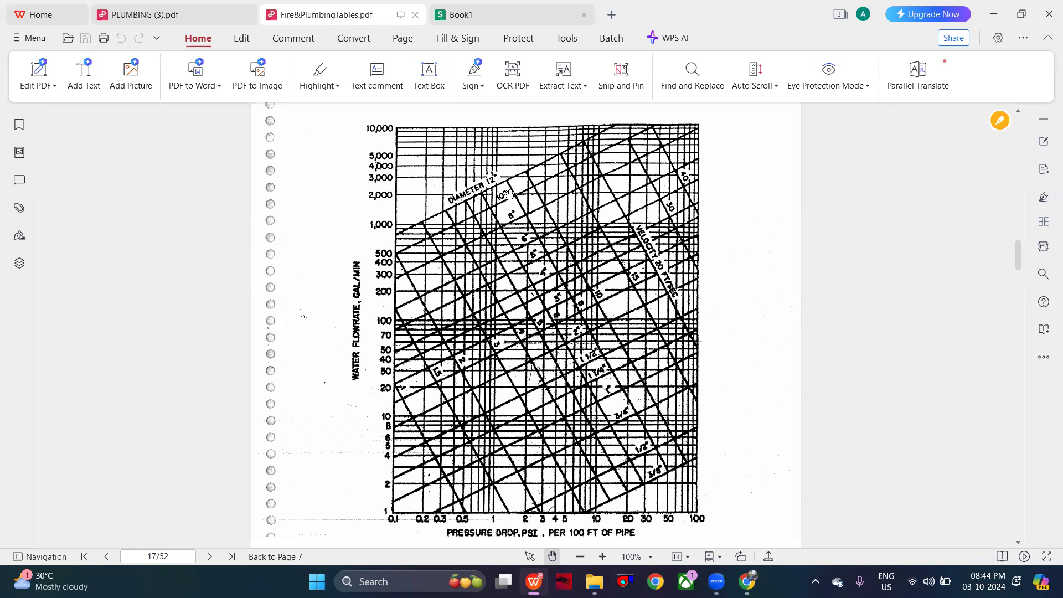
click(471, 10)
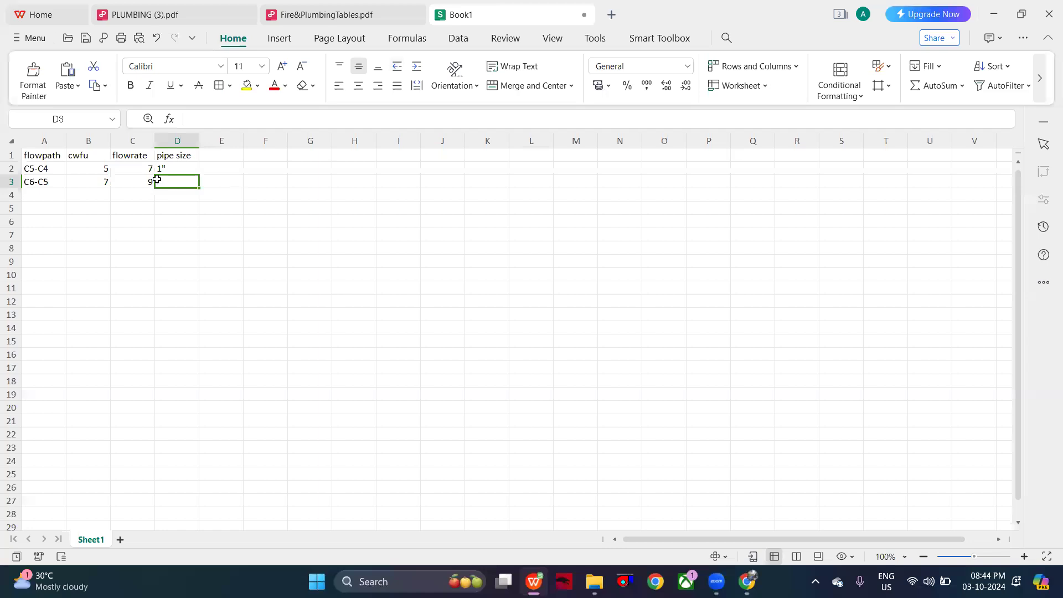
text(1")
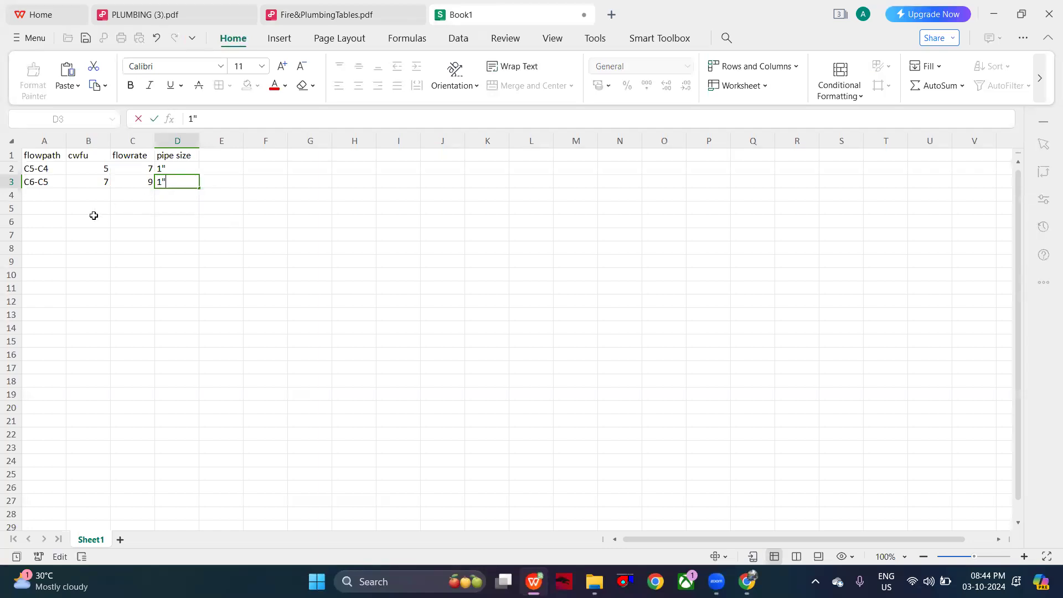
- Examine the riser diagram in PLUMBING (3).pdf from the C branches up through B and A to the OHT for the remaining flow paths
click(38, 197)
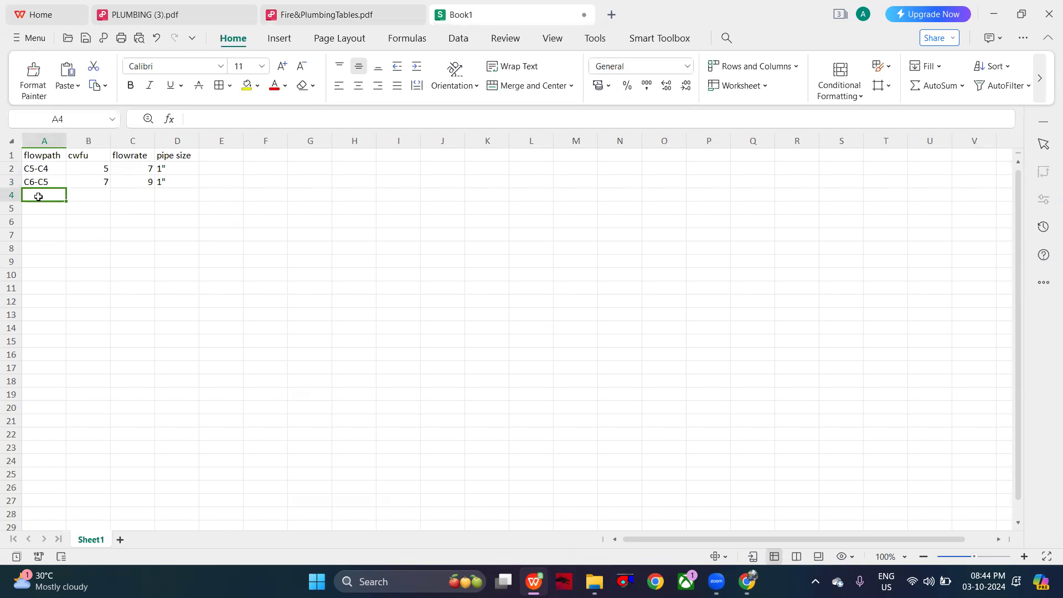
click(327, 11)
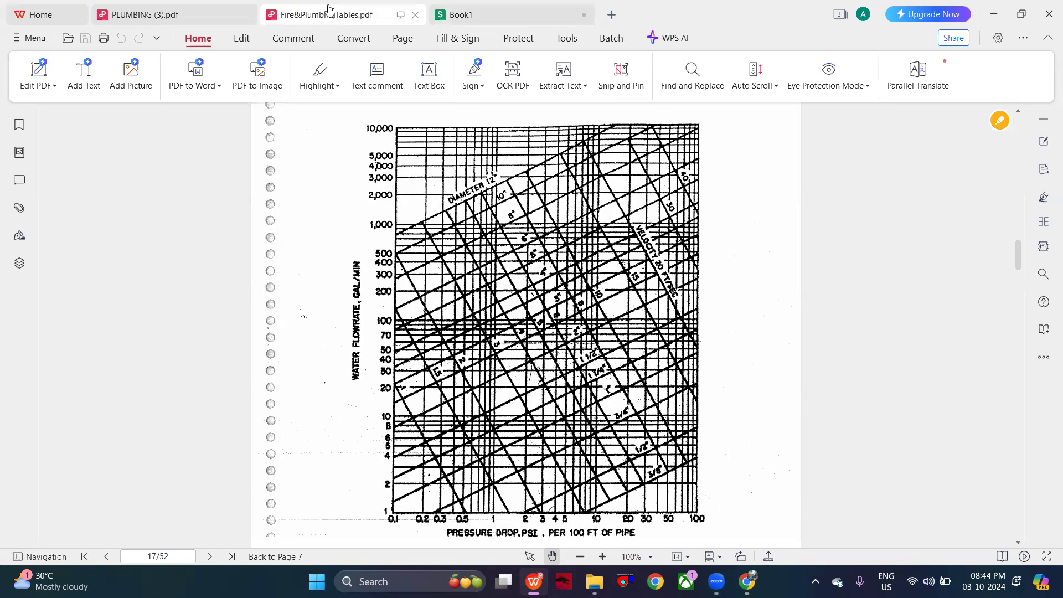
click(169, 15)
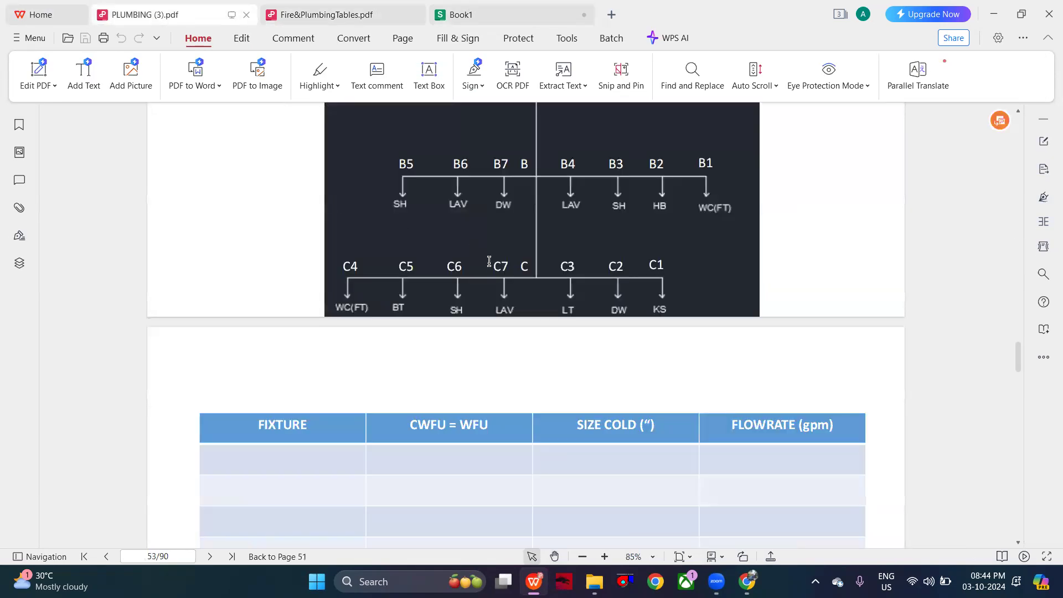
scroll(488, 266, up, 1)
scroll(488, 267, up, 1)
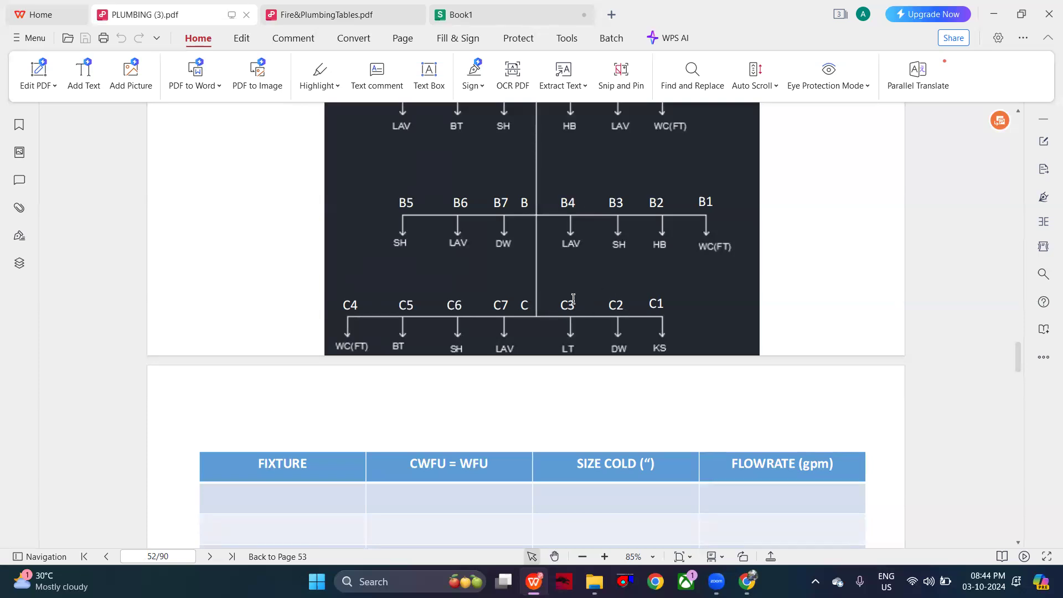
scroll(564, 258, up, 1)
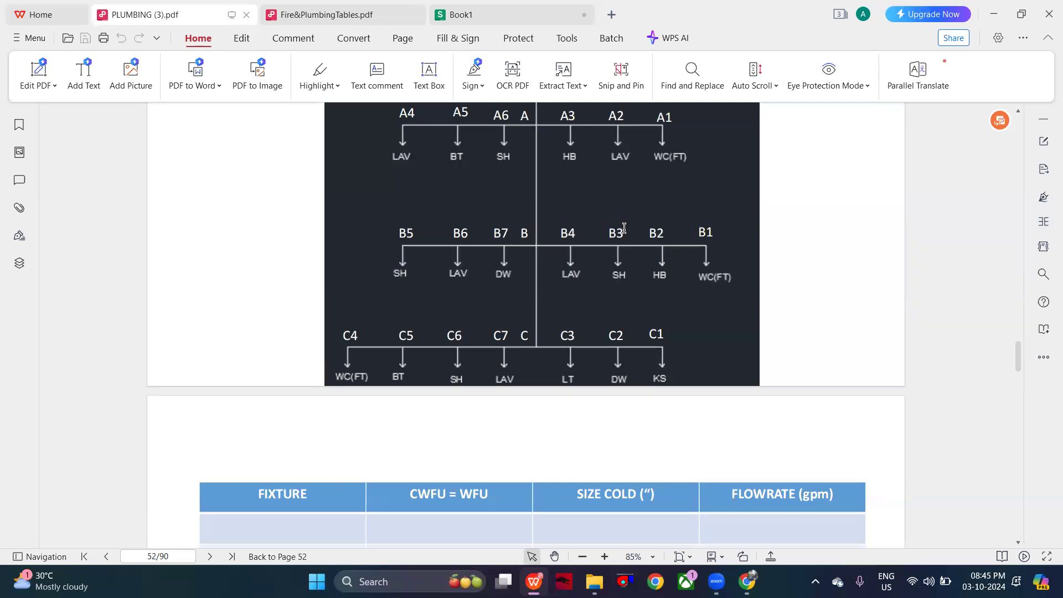
scroll(575, 254, up, 3)
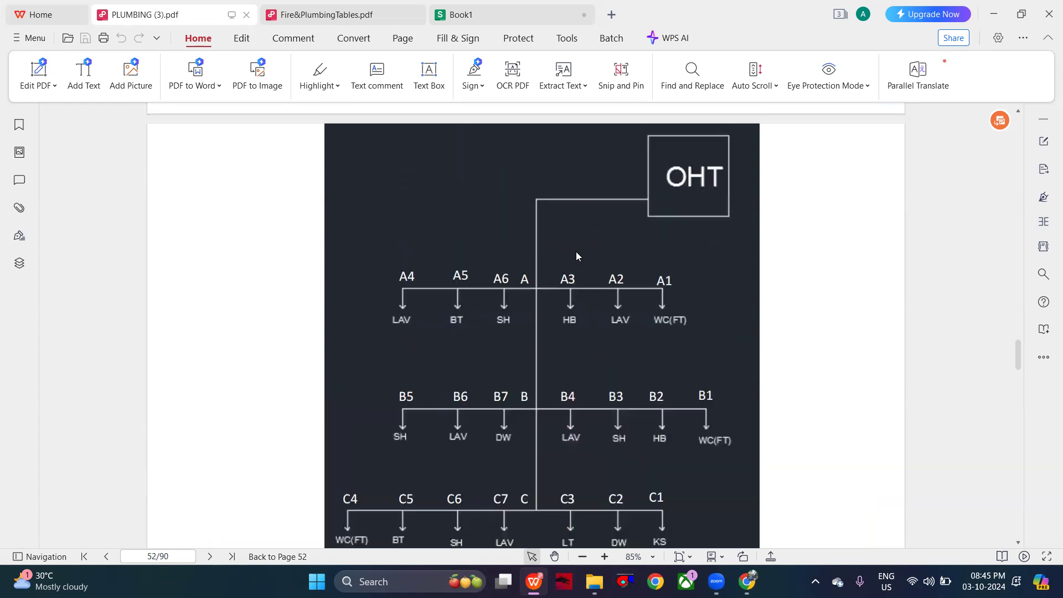
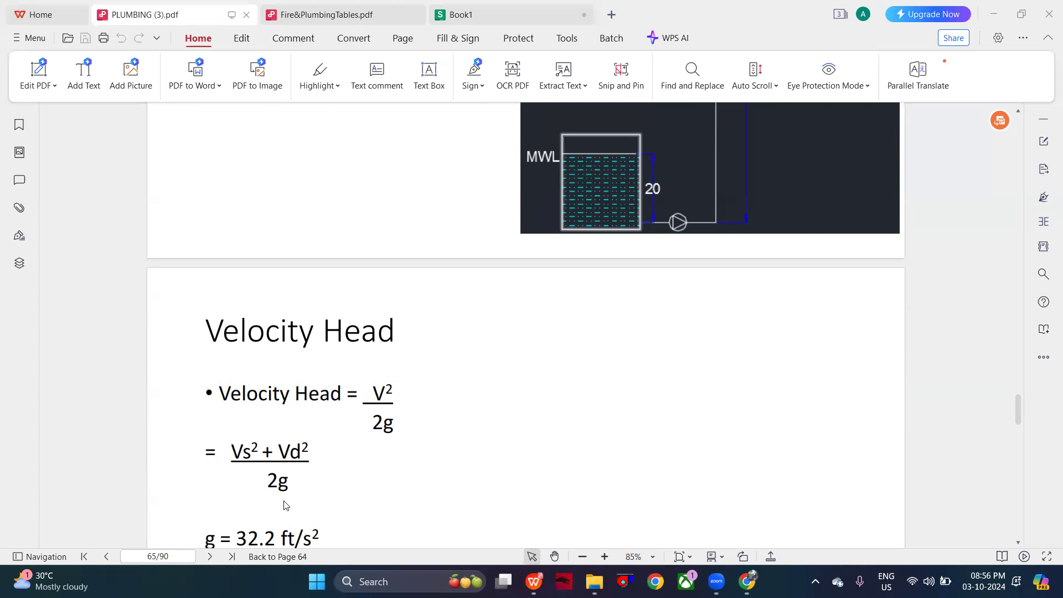
- Check the Velocity Head formula in PLUMBING (3).pdf against the branch and stack velocity limits on the Pipe Sizing slide
click(573, 128)
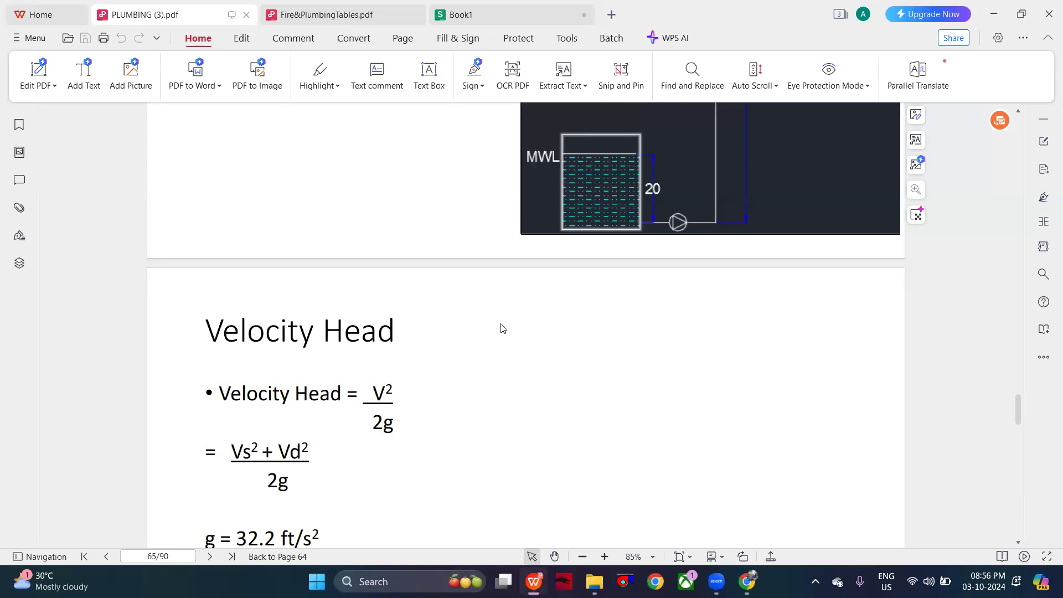
scroll(501, 328, down, 3)
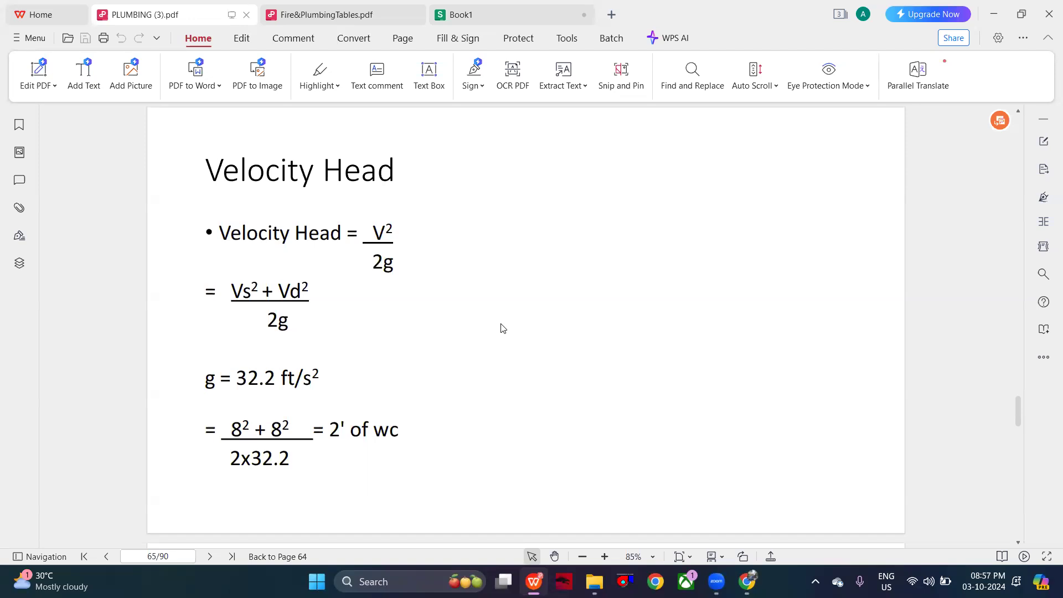
scroll(503, 327, up, 15)
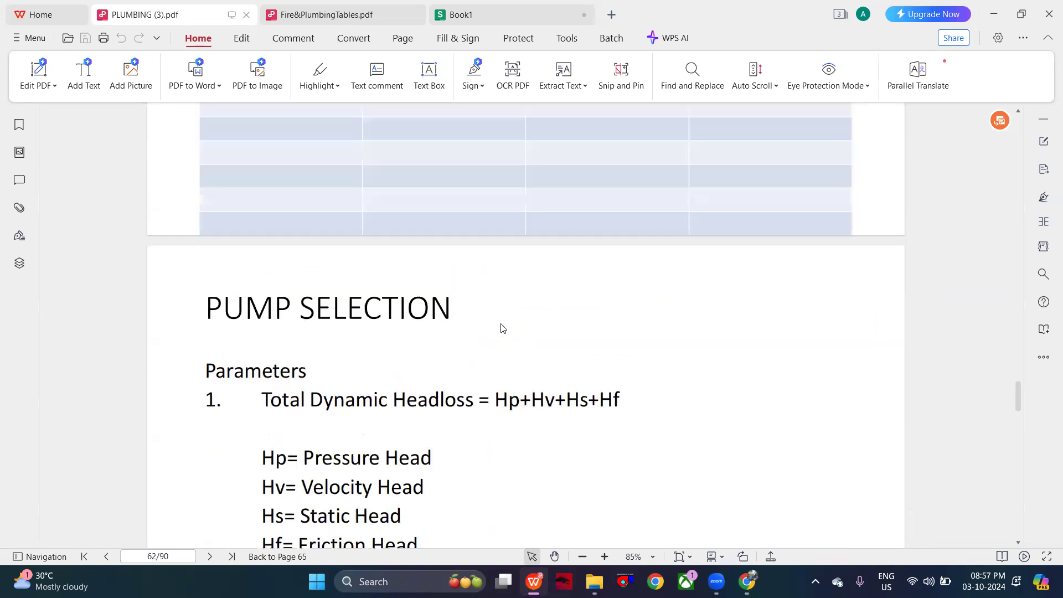
scroll(502, 328, up, 20)
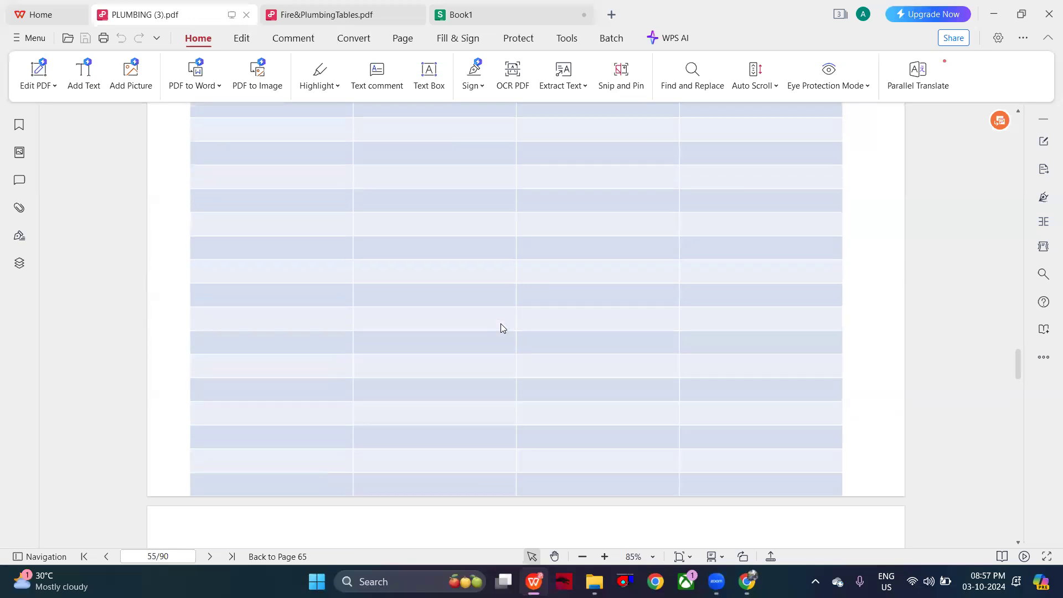
scroll(500, 323, up, 20)
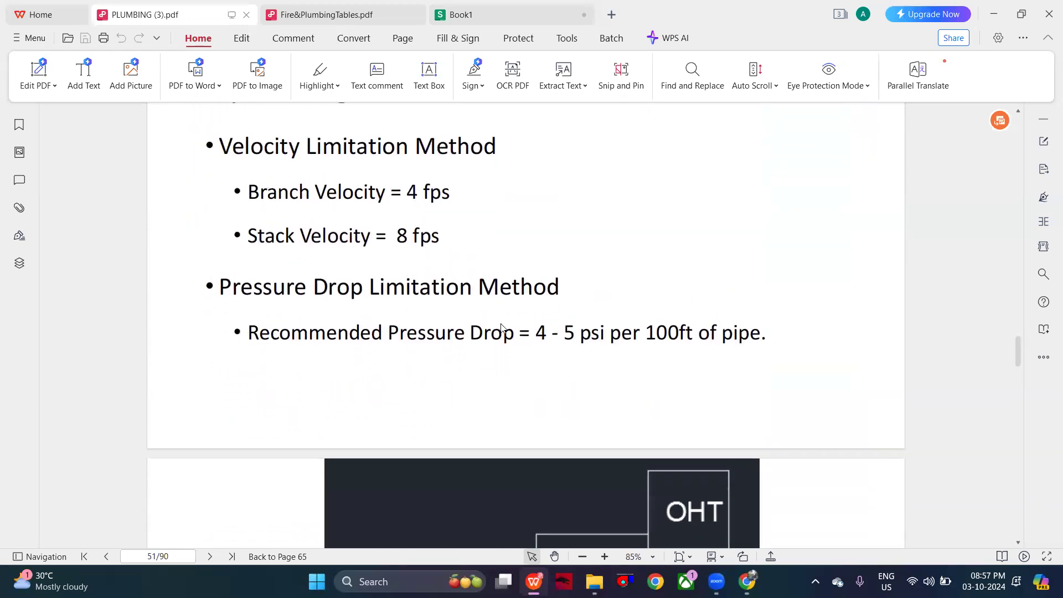
scroll(501, 328, up, 2)
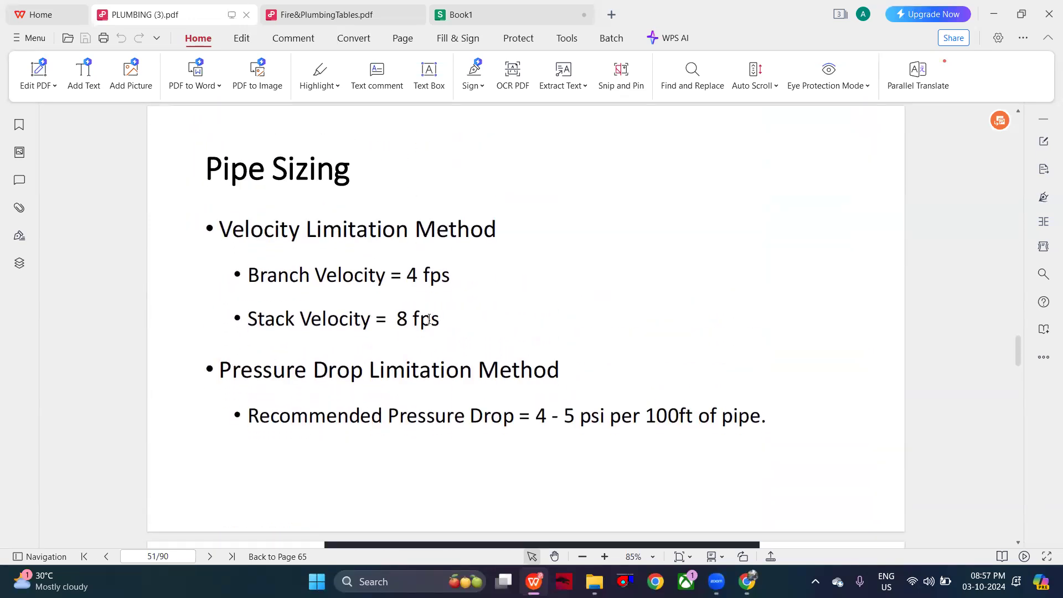
scroll(402, 323, down, 10)
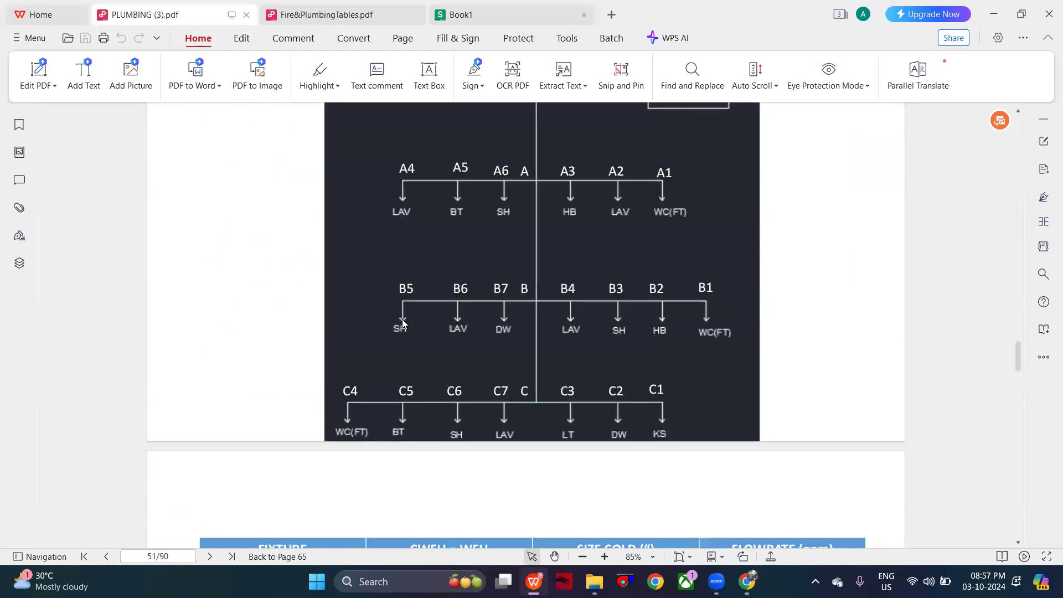
- Review the pump head slides in PLUMBING (3).pdf, from Pressure Head and Static Head through the Velocity Head calculation to Friction Head
scroll(403, 324, down, 20)
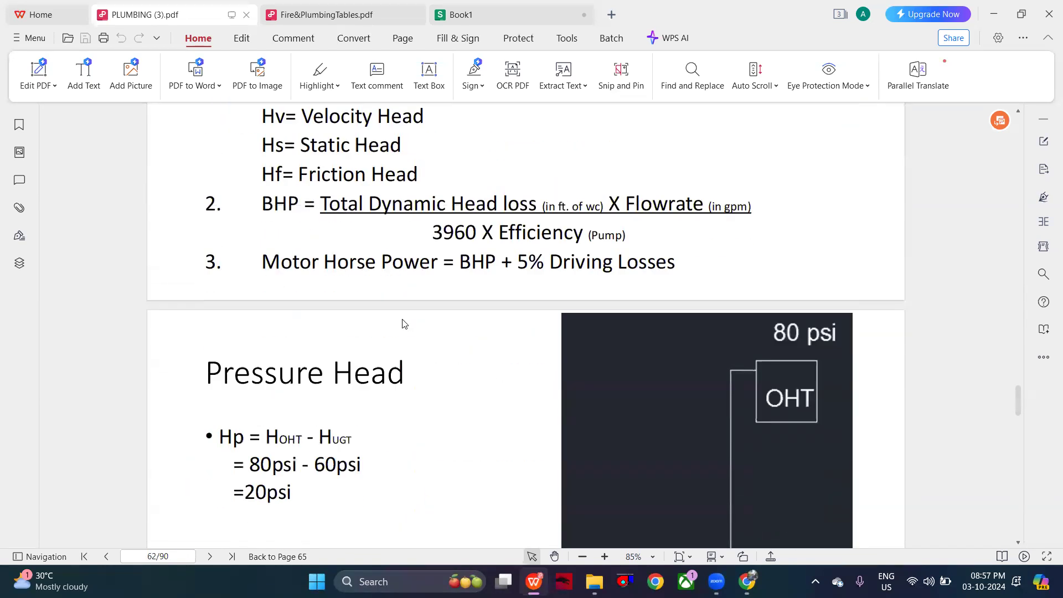
scroll(402, 323, down, 10)
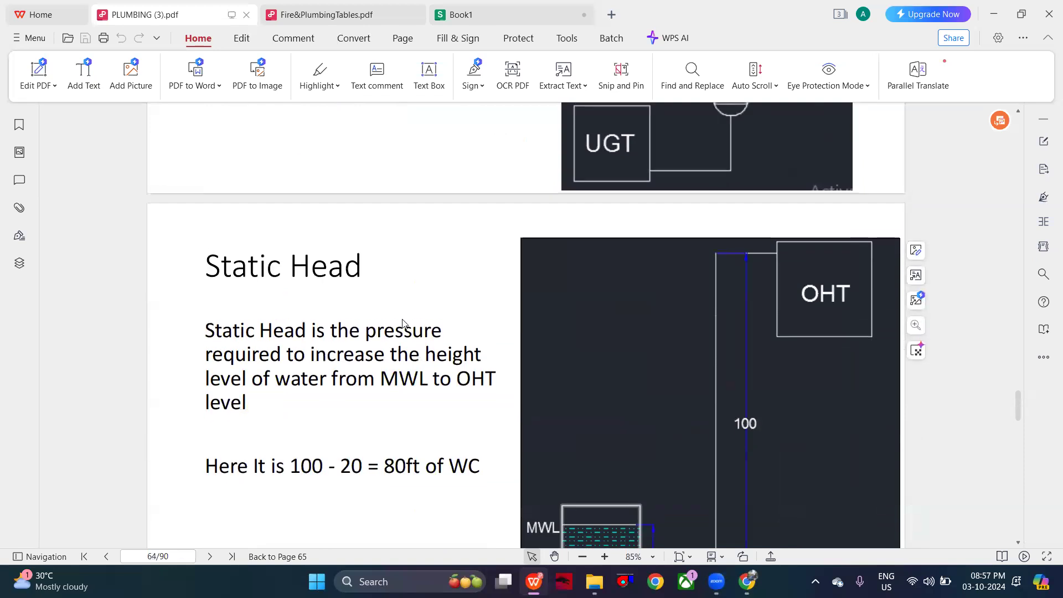
scroll(403, 324, down, 3)
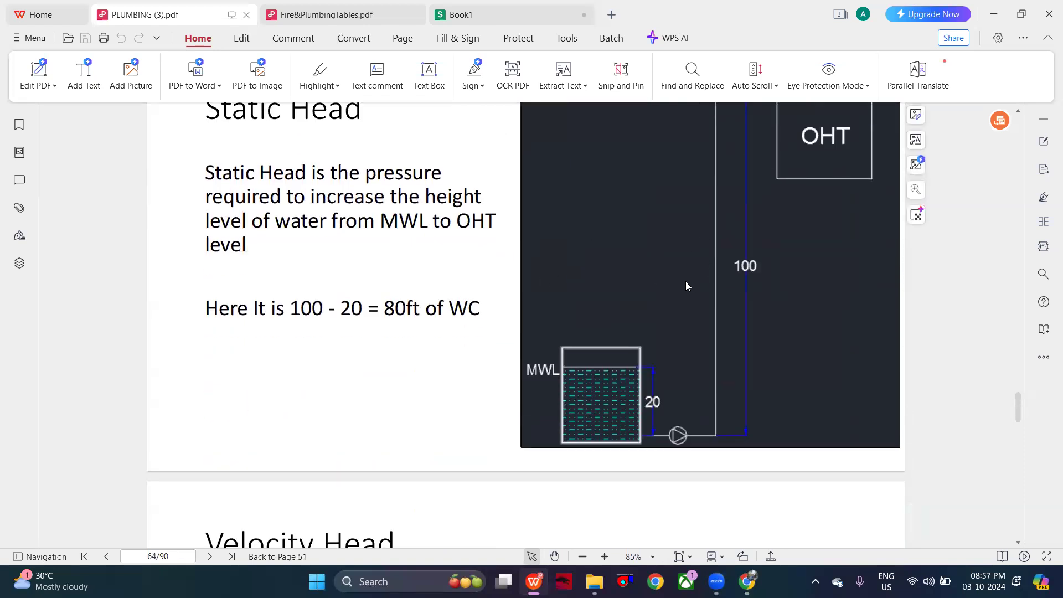
scroll(685, 282, down, 9)
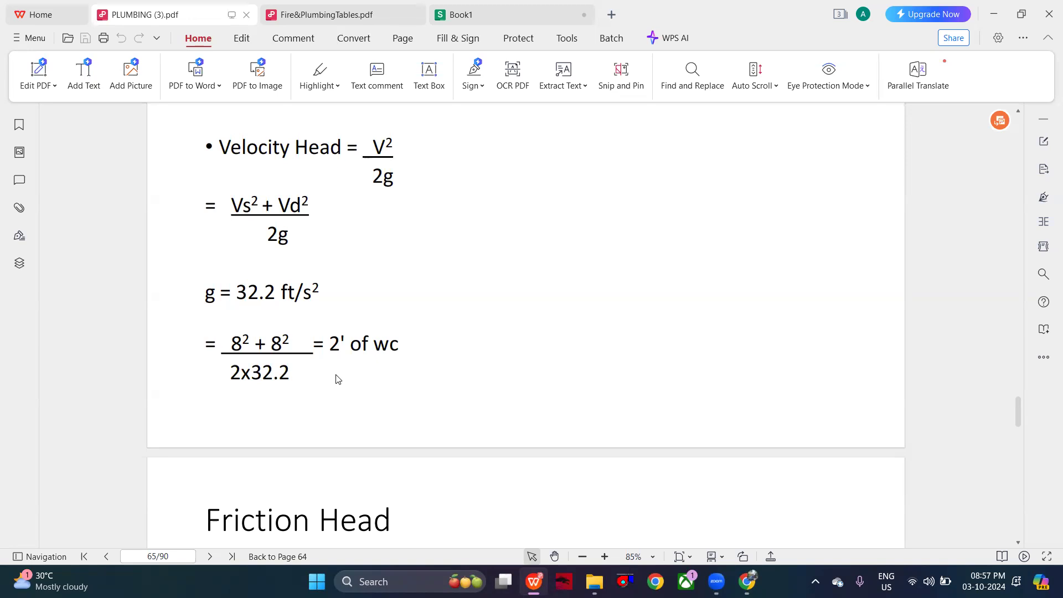
scroll(336, 379, down, 5)
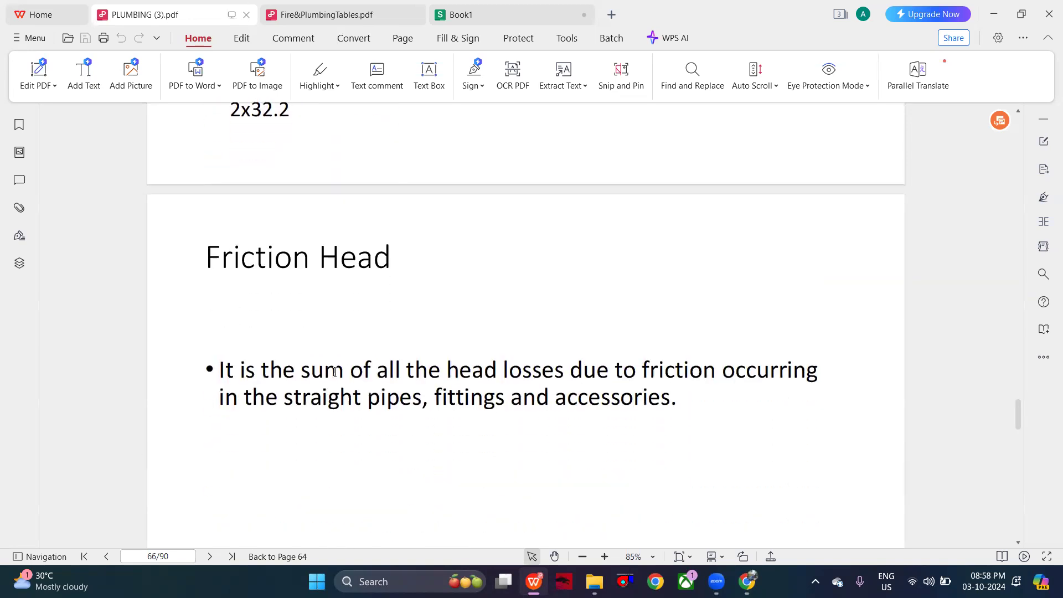
scroll(334, 374, down, 3)
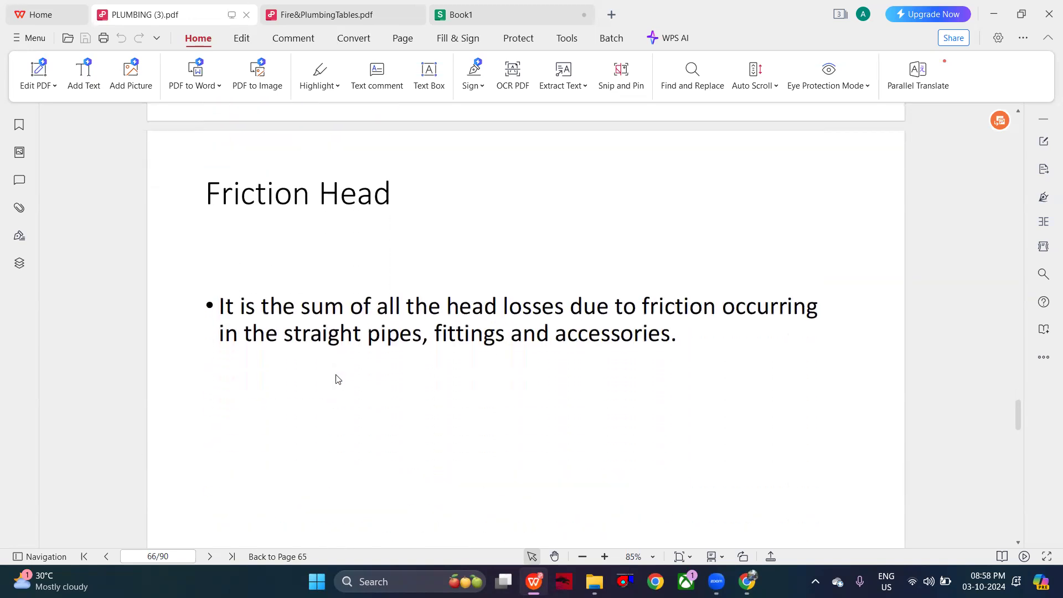
scroll(335, 376, up, 3)
scroll(336, 378, down, 1)
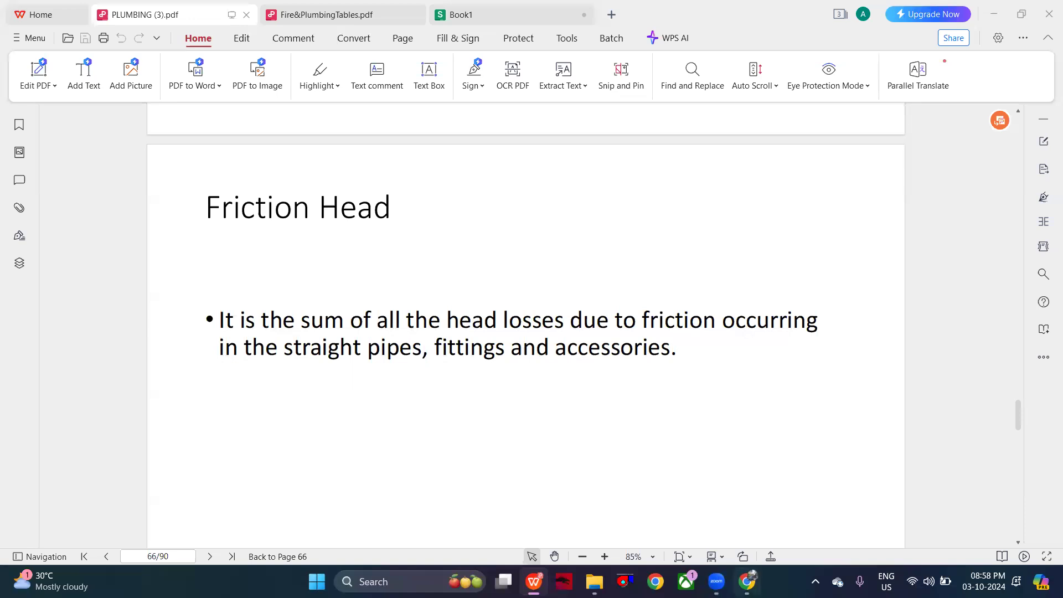
- Switch to Chrome and look up the conversion of 9.8 m/s2 to ft/s2 for the gravity constant in a new tab
click(747, 581)
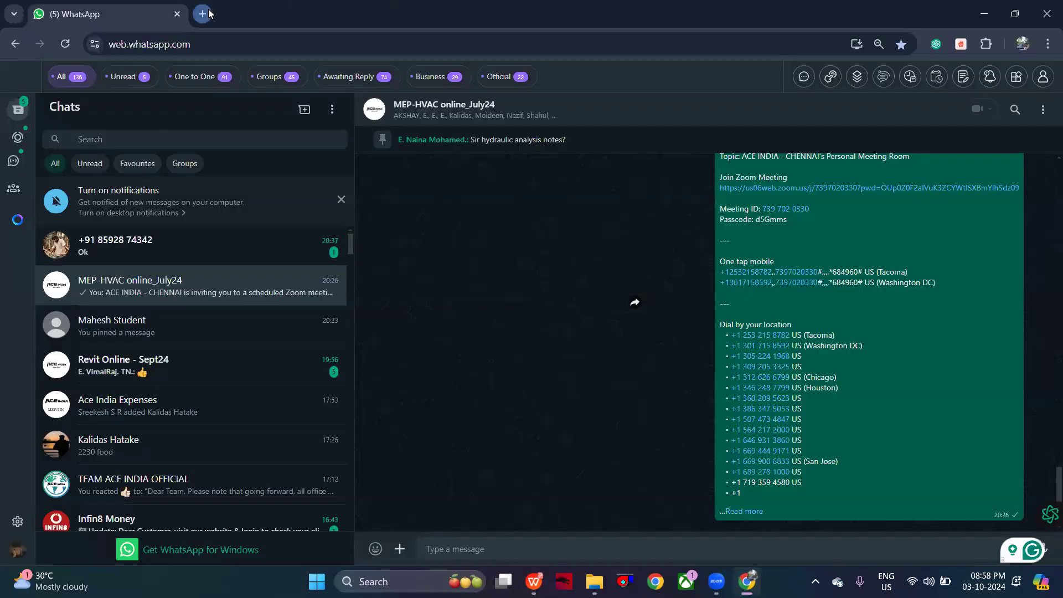
click(204, 14)
text(9)
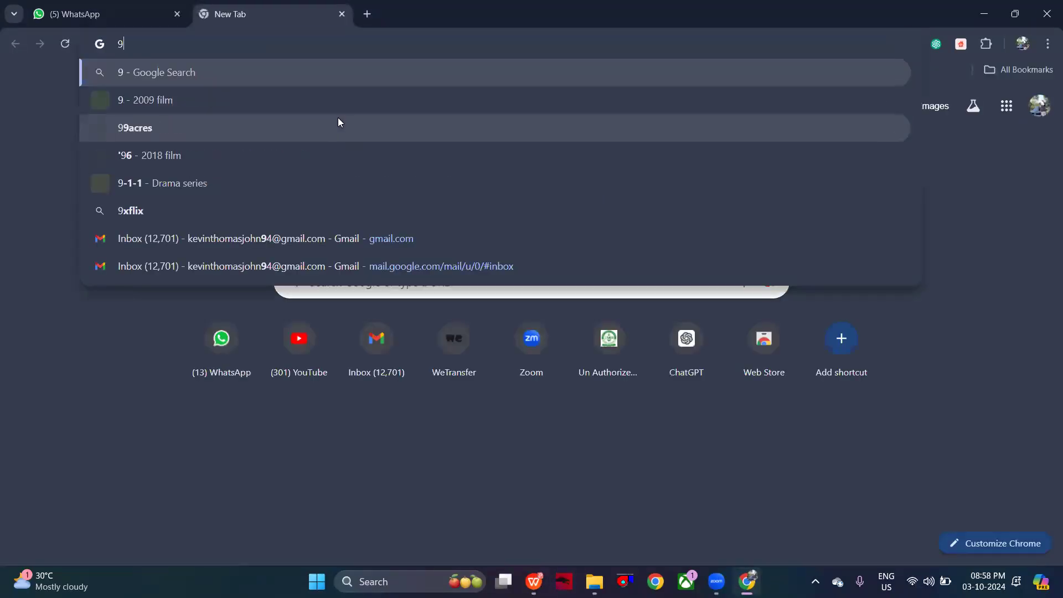
text(.8M/S)
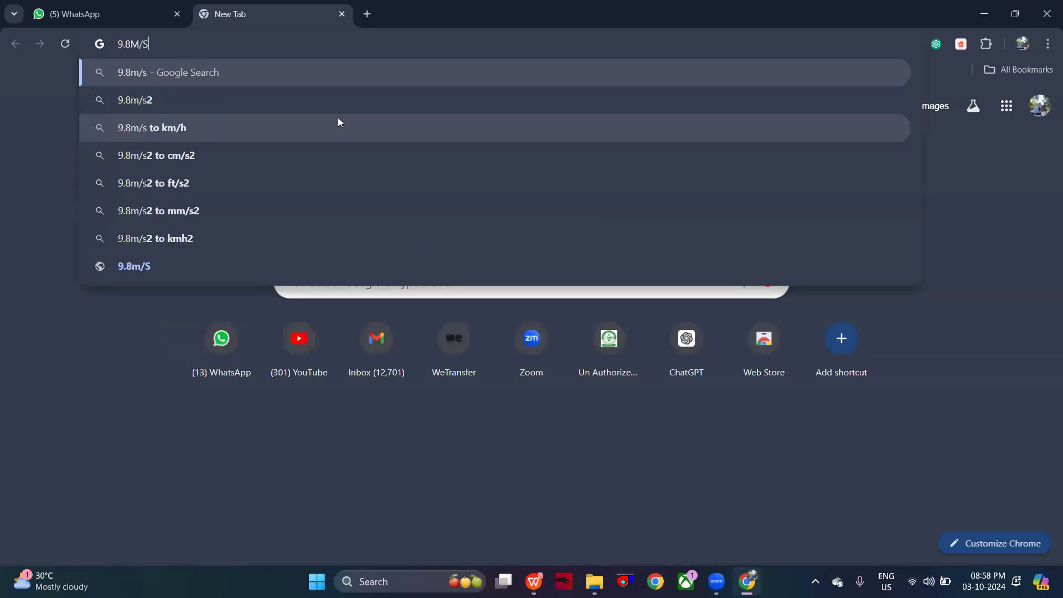
click(297, 183)
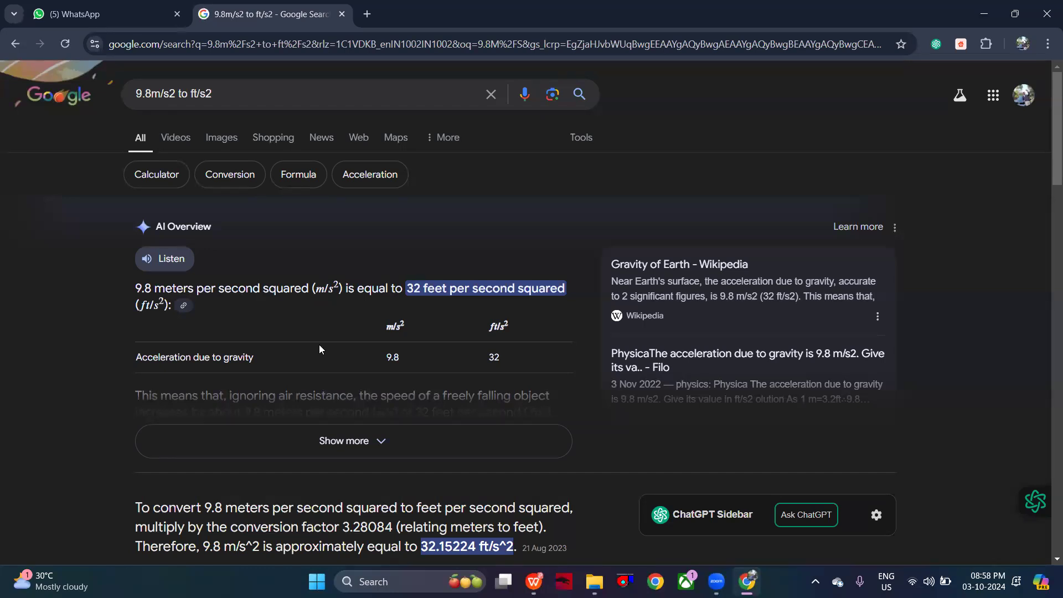
scroll(320, 349, down, 3)
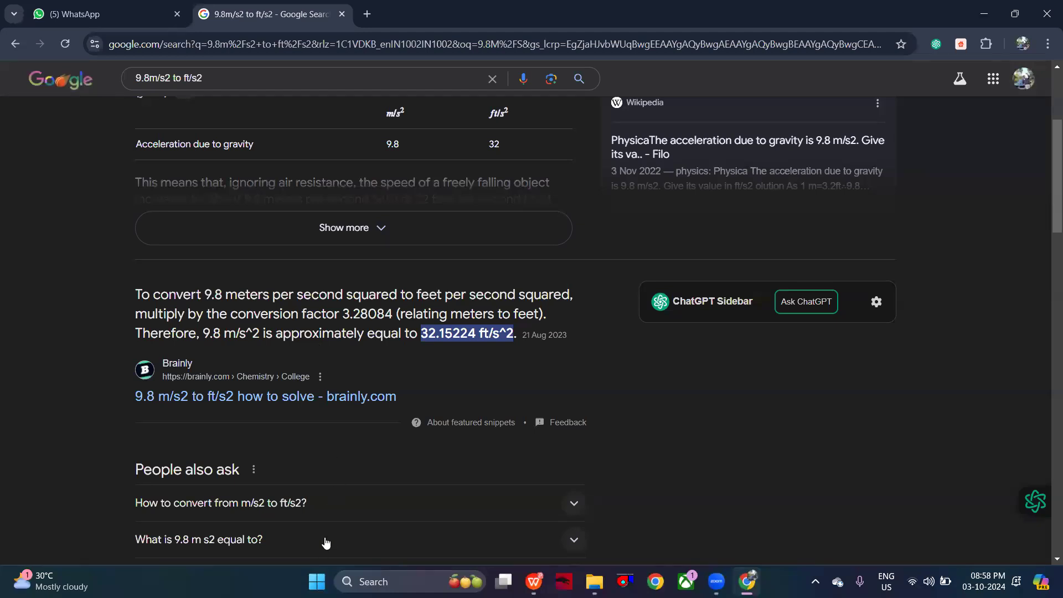
key(alt+Tab)
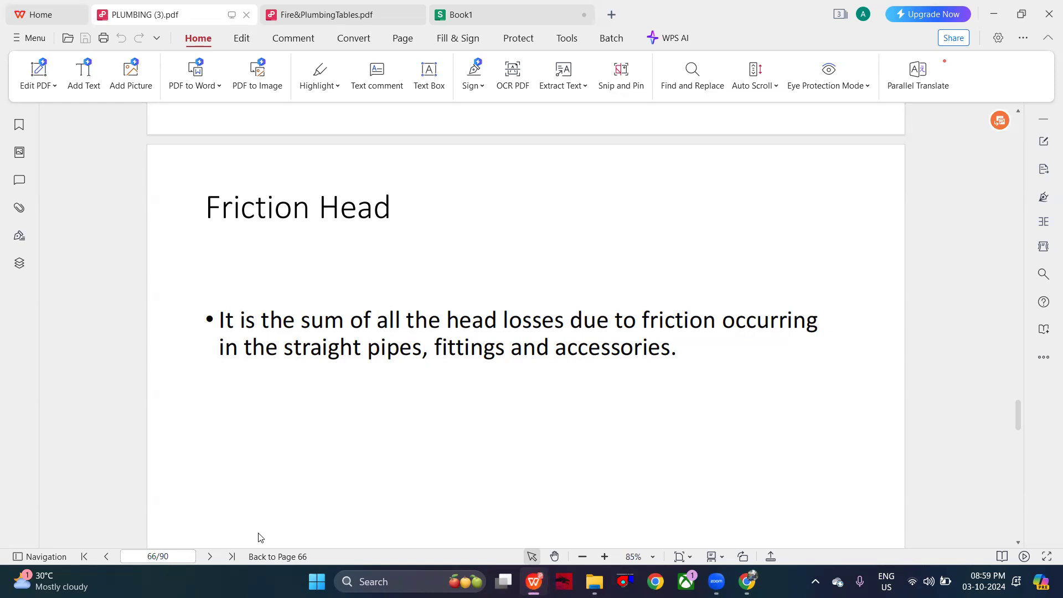
- Read the transfer pump selection problem in PLUMBING (3).pdf, with its given pressure drop, flow rate and OHT riser diagram
key(alt+Tab)
scroll(510, 363, down, 10)
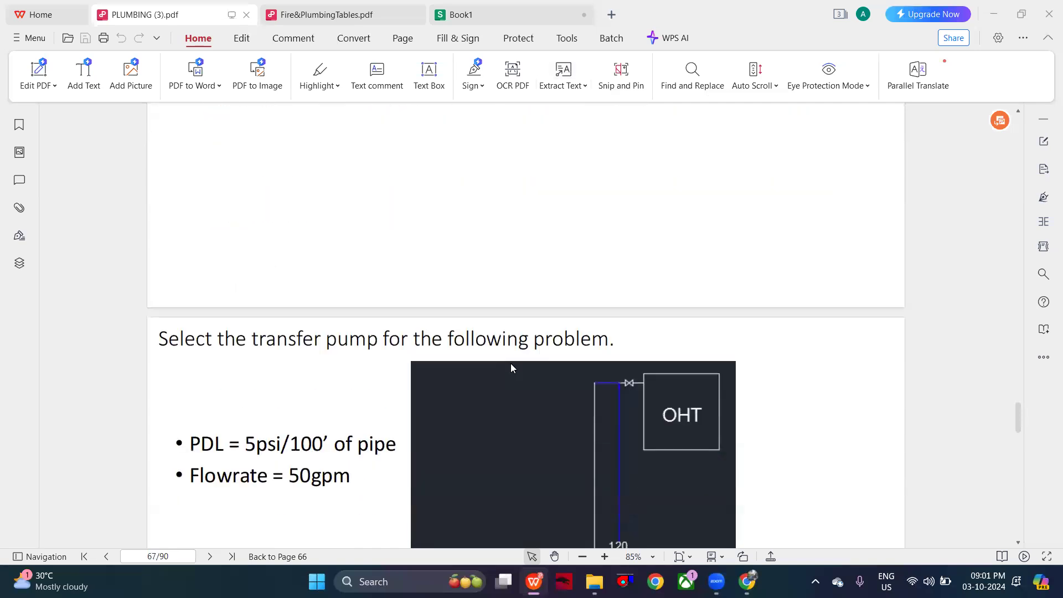
scroll(510, 363, up, 3)
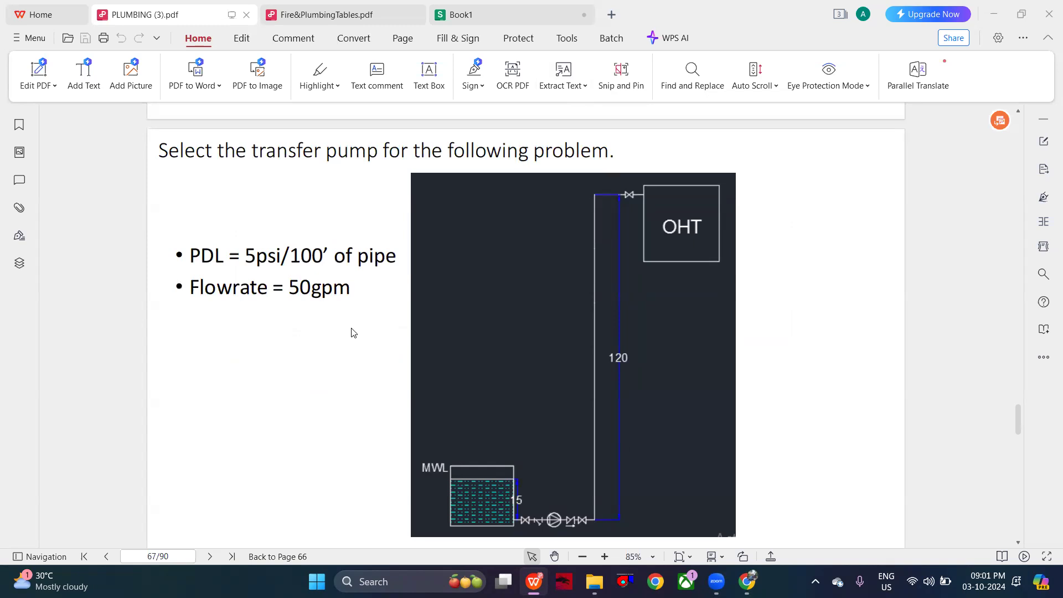
- Enter the label OHT CAPACITY in A6 of the Book1 spreadsheet
click(445, 15)
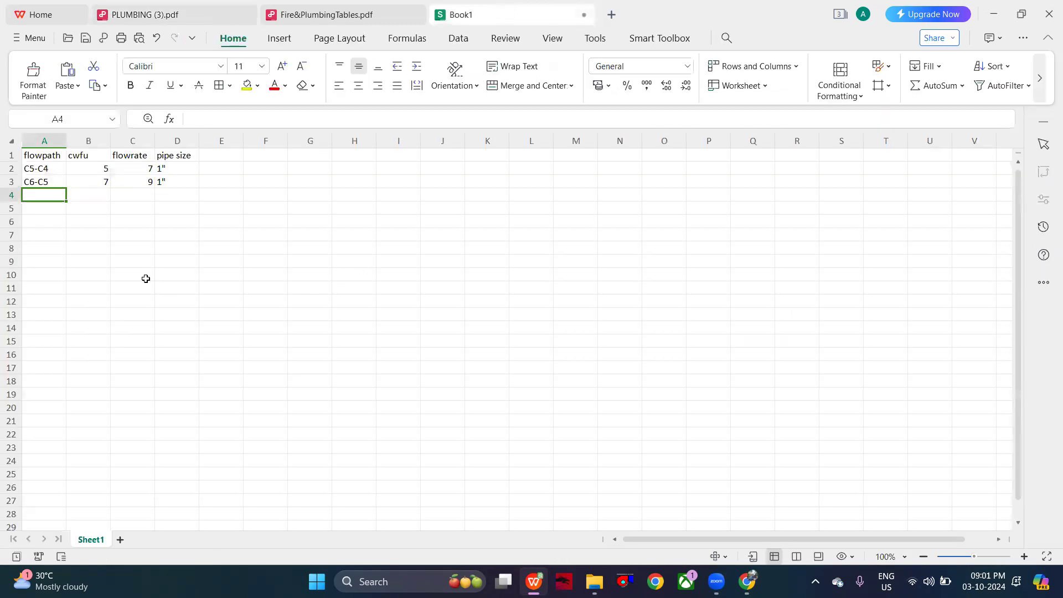
click(43, 232)
double_click(54, 221)
text(FLOWRATE)
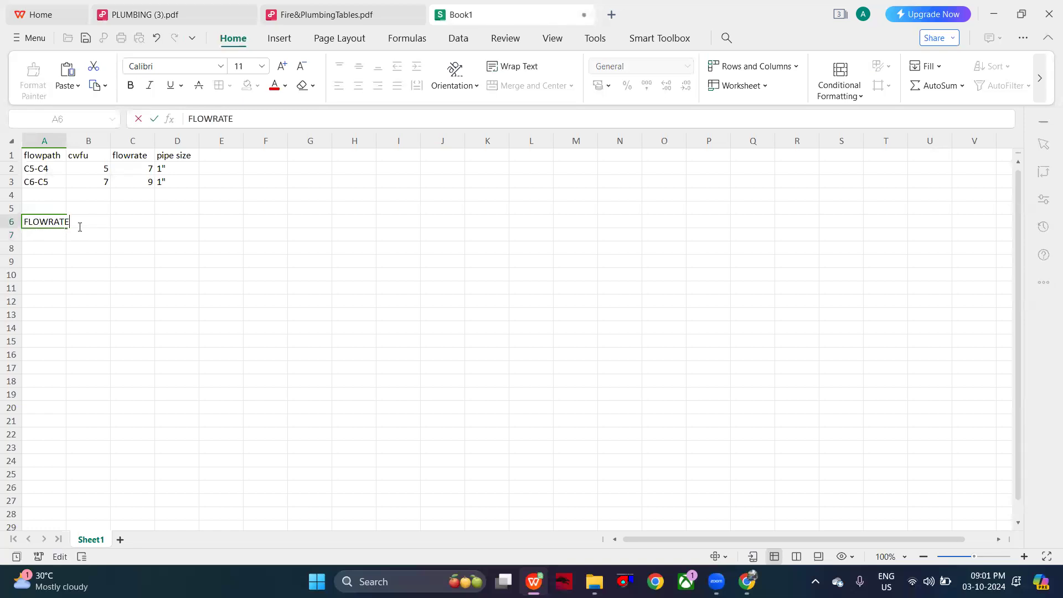
key(BackSpace)
key(BackSpace)
key(BackSpace)
key(BackSpace)
key(BackSpace)
key(BackSpace)
key(BackSpace)
key(BackSpace)
text(OHT CA)
text(OCU)
key(BackSpace)
key(BackSpace)
key(BackSpace)
text(PACITY)
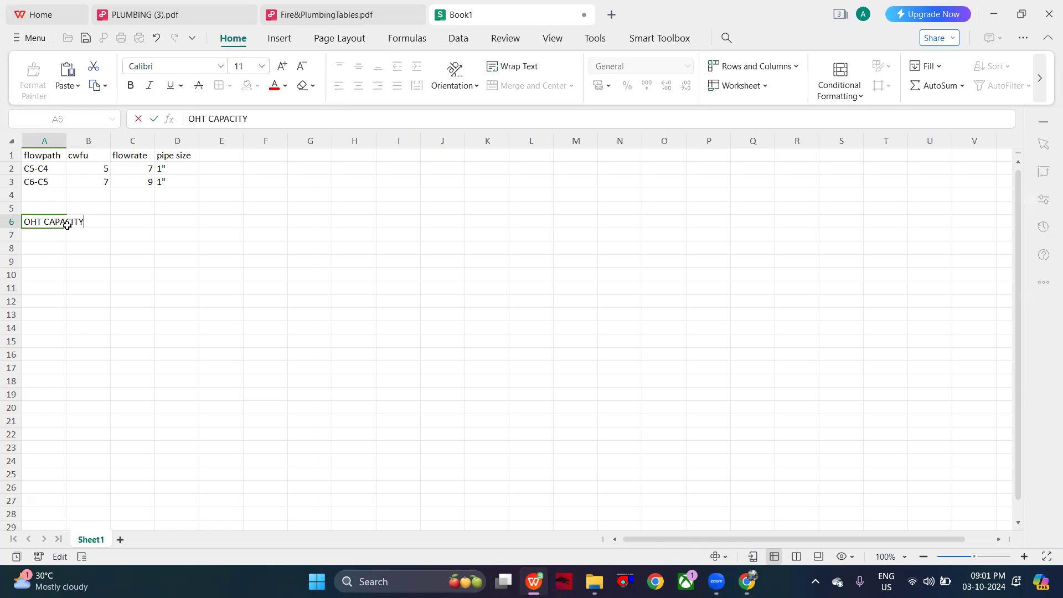
- Widen column A so that the OHT CAPACITY label fits inside it
click(72, 142)
click(62, 143)
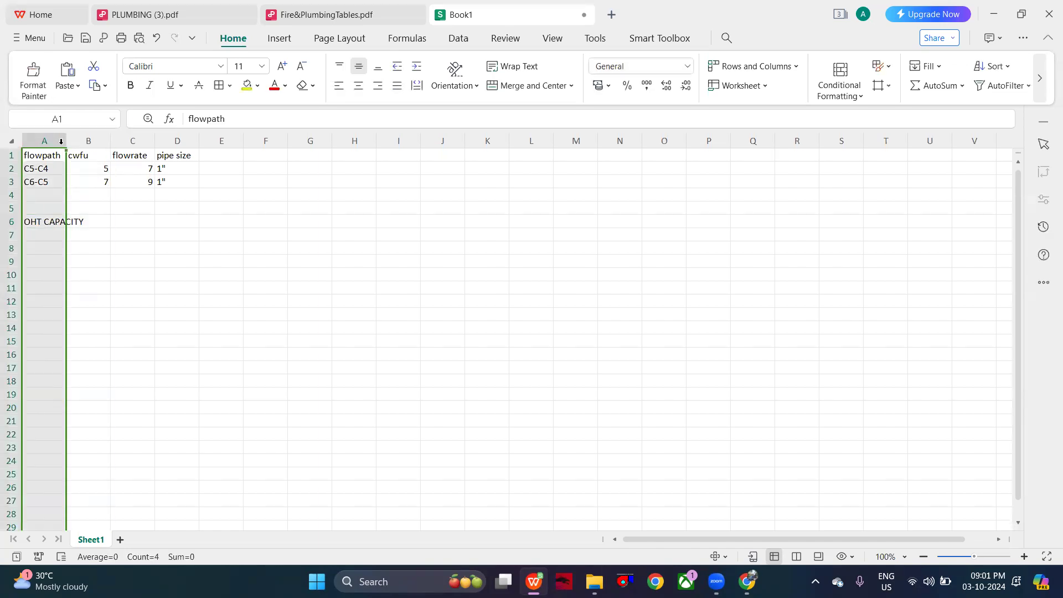
drag(64, 145, 95, 145)
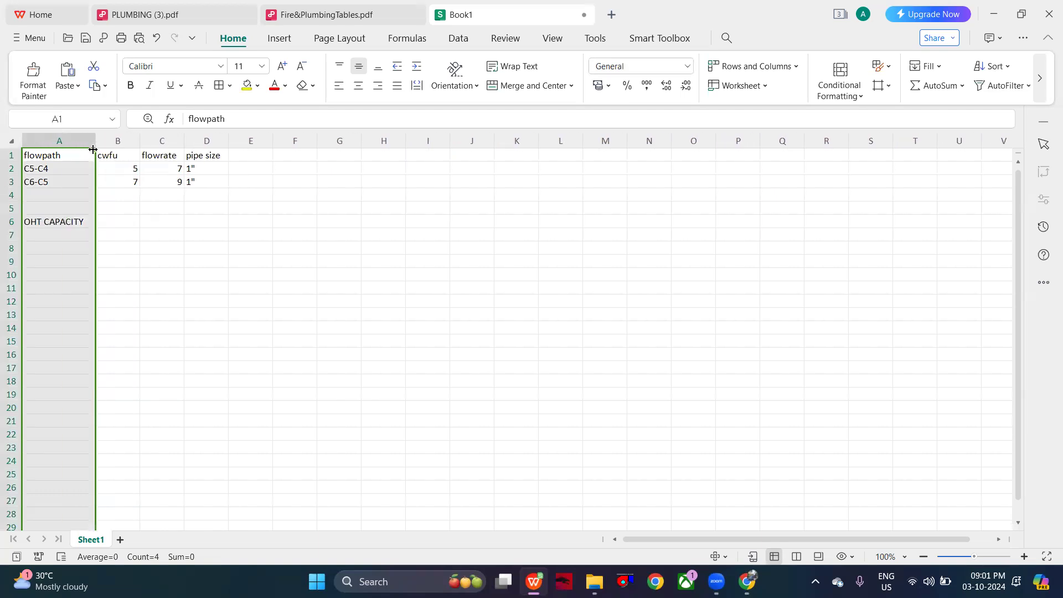
- Enter an overhead tank capacity of 15000G in B6
double_click(105, 221)
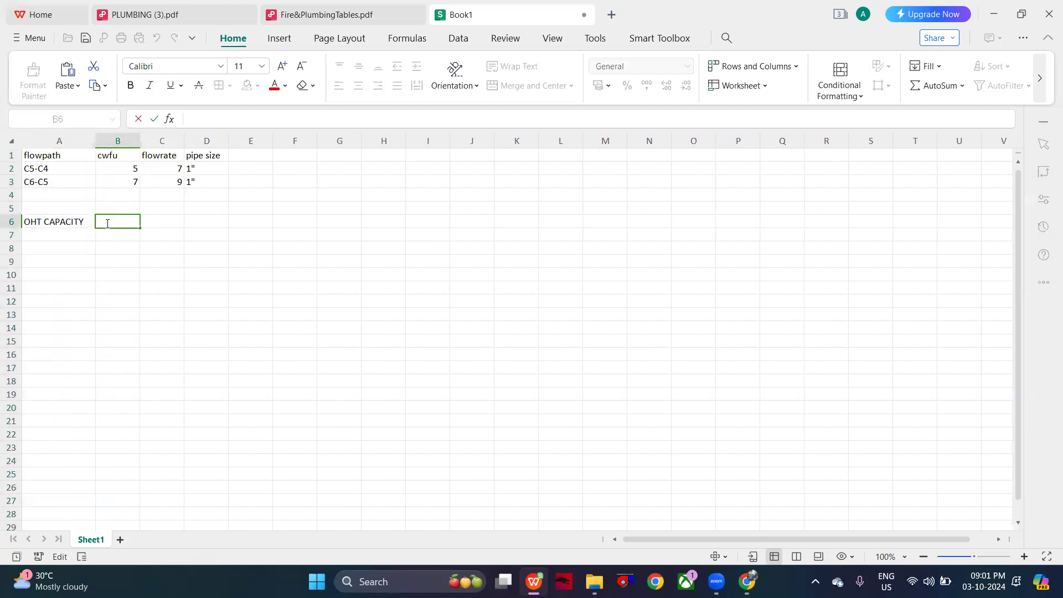
text(15000G)
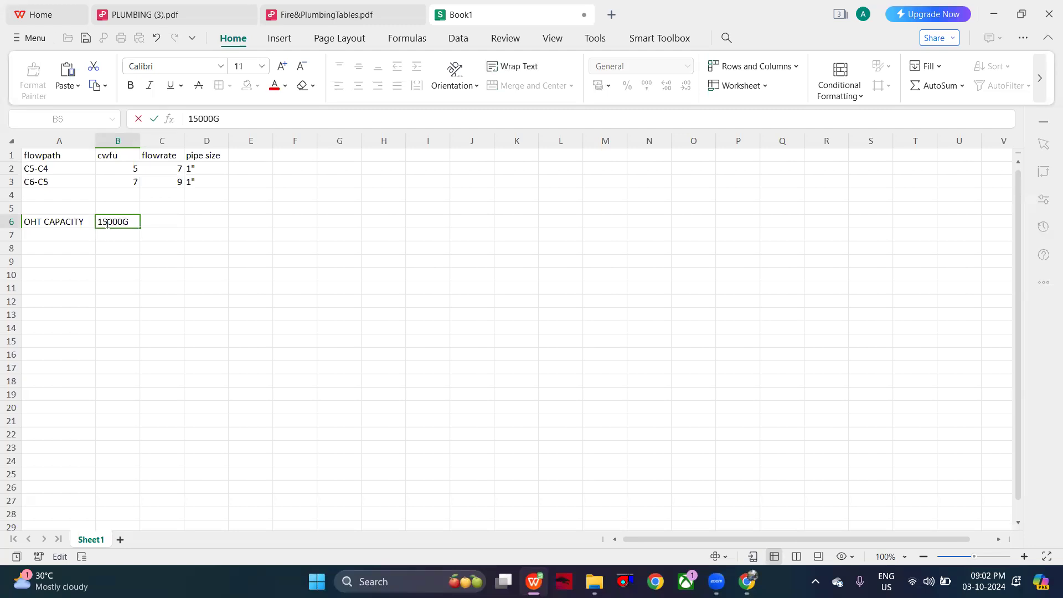
- Add the label FILL UP TIME in A7 with a value of 45 MIN in B7
click(68, 234)
text(FILL UP TIME)
double_click(115, 236)
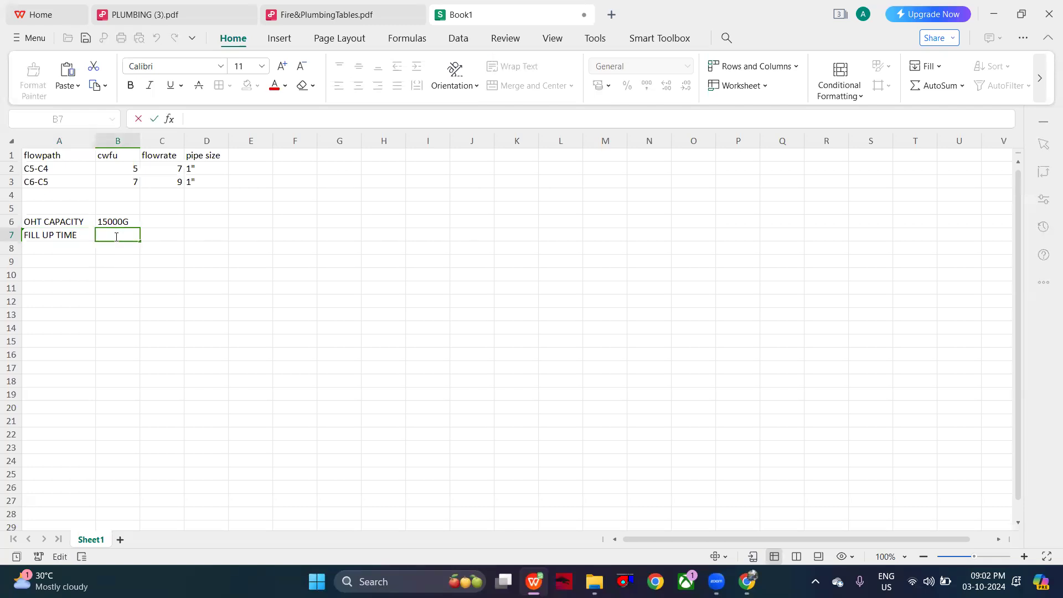
text(45 MIN)
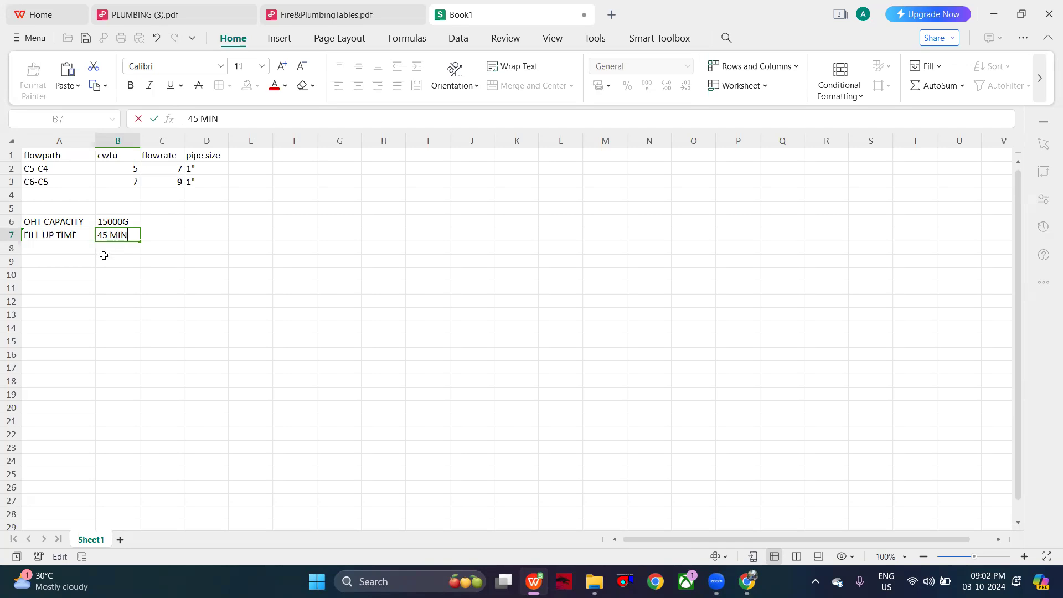
- Add the label FLOWRATE in A9, leaving a blank row below the fill up time
click(78, 252)
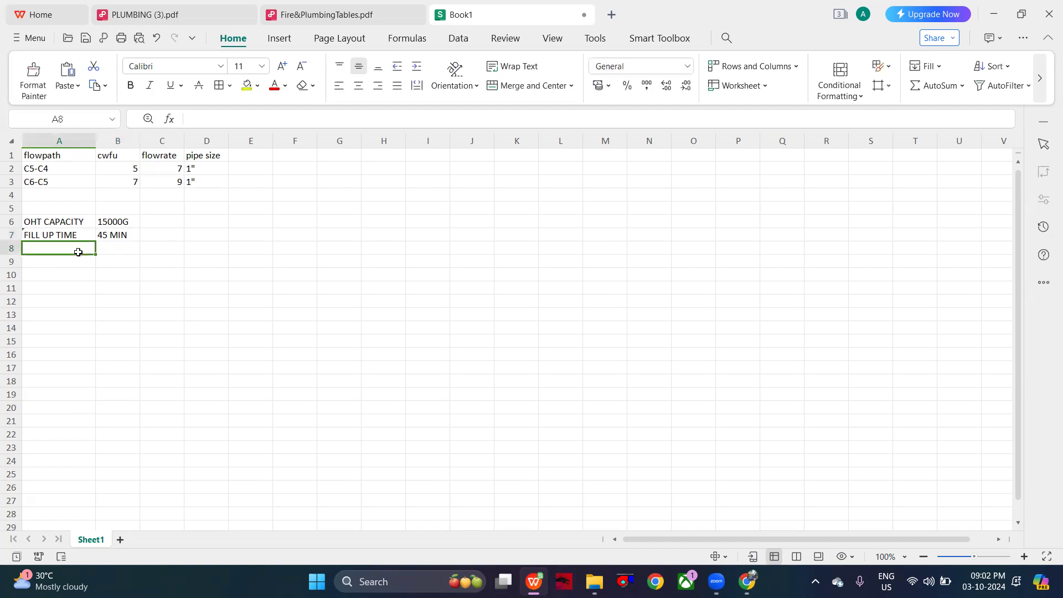
click(66, 270)
double_click(73, 264)
text(FLOWRATE)
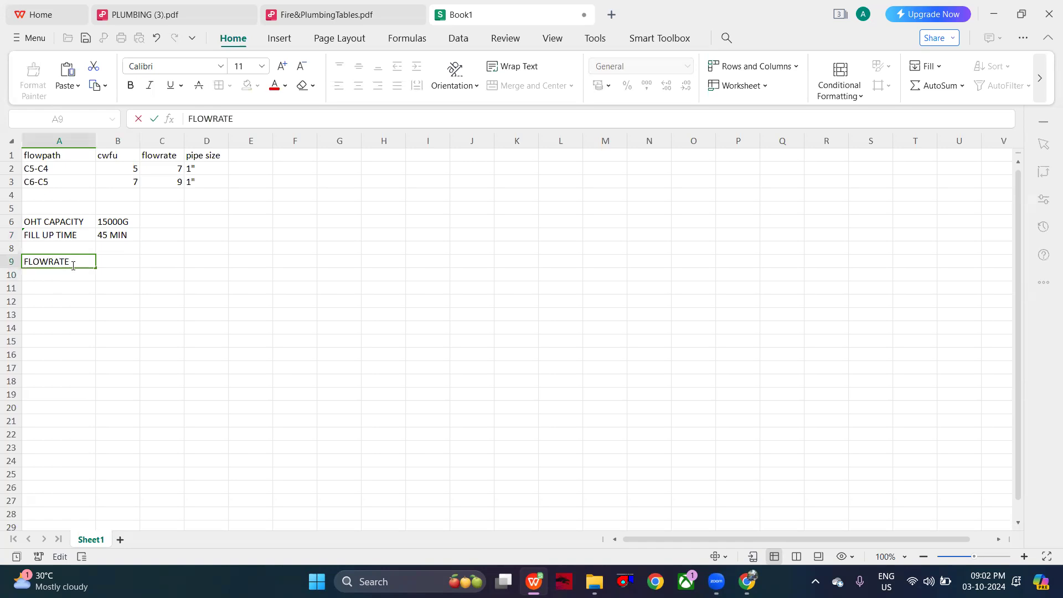
click(118, 265)
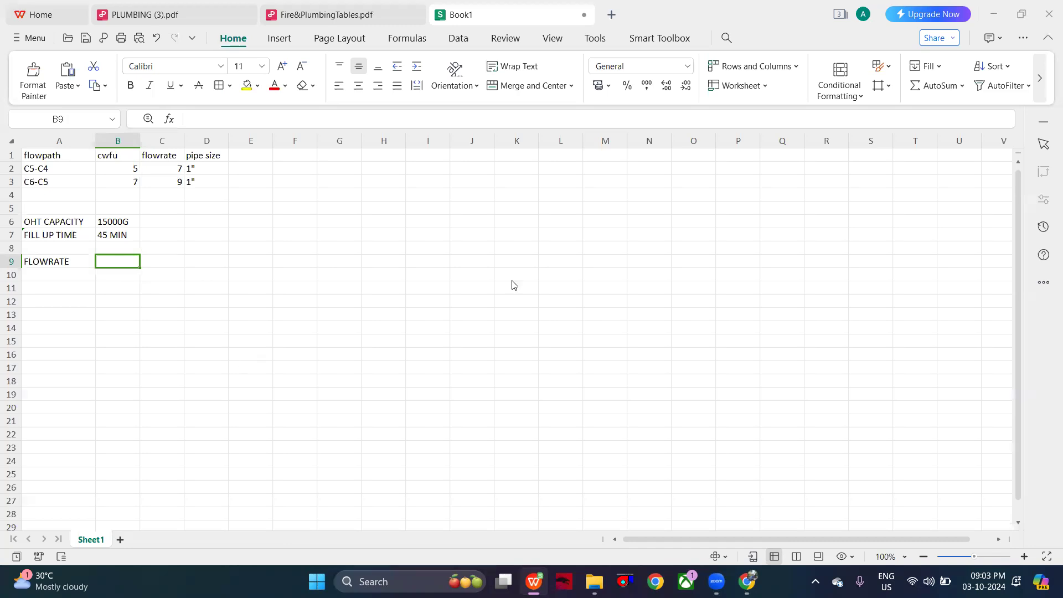
- Enter the flow rate unit GPM in B9 and spell it out as gallons per minute in B10
double_click(107, 262)
text(GPM)
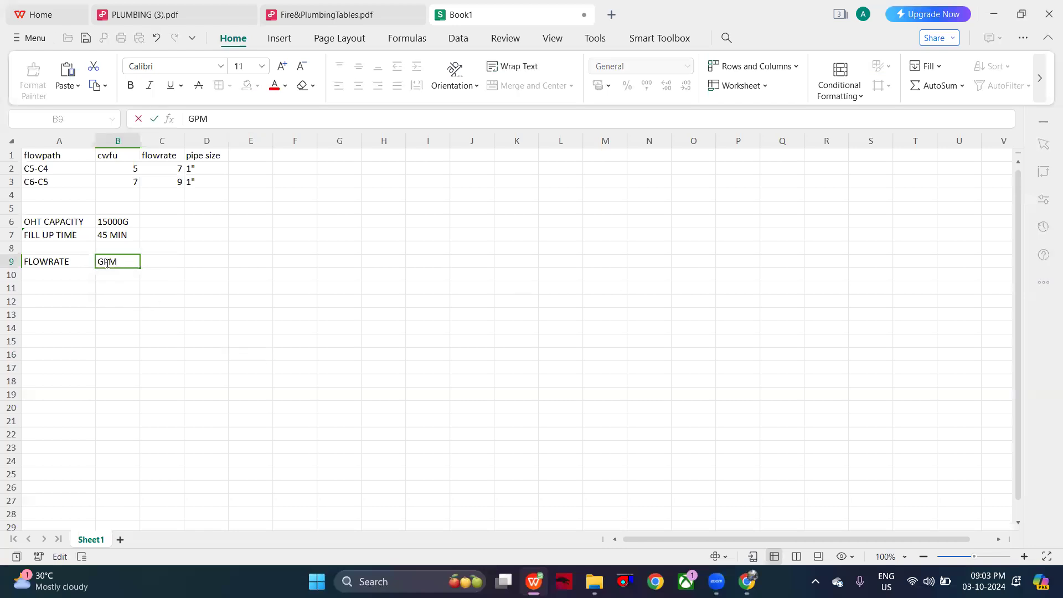
click(108, 275)
text(F)
key(BackSpace)
text(GALLONS P-)
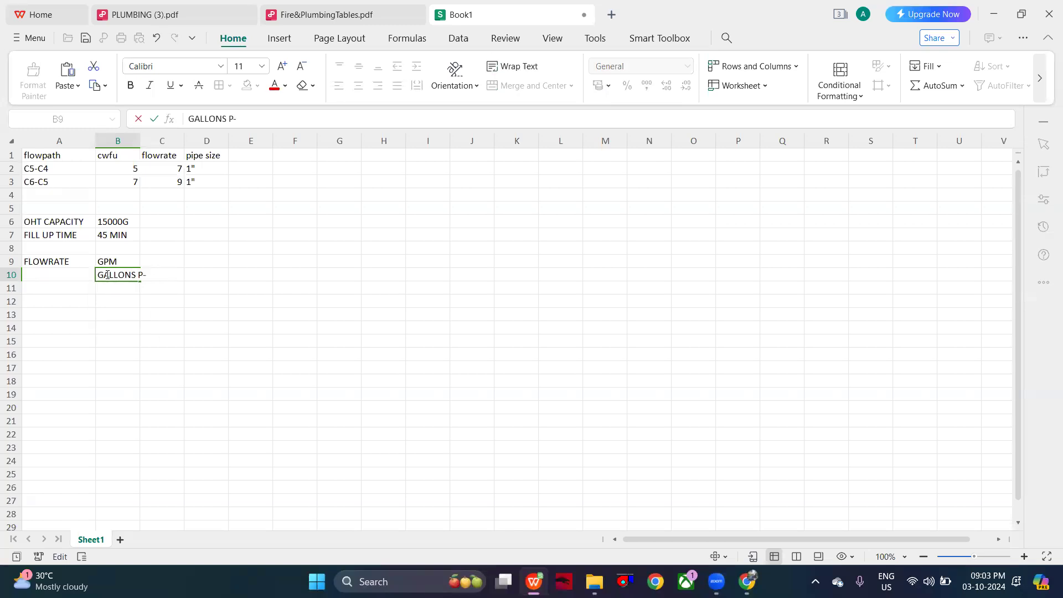
text(R MIN)
text(T)
key(Return)
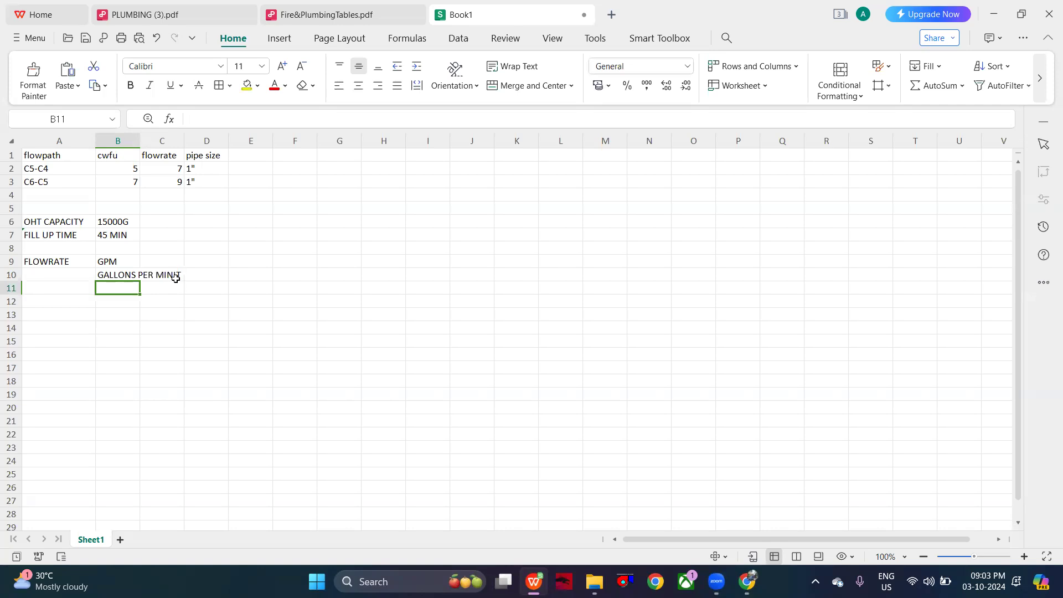
- Enter the text PER MIN in C10, beside the spelled-out flow rate unit
double_click(175, 277)
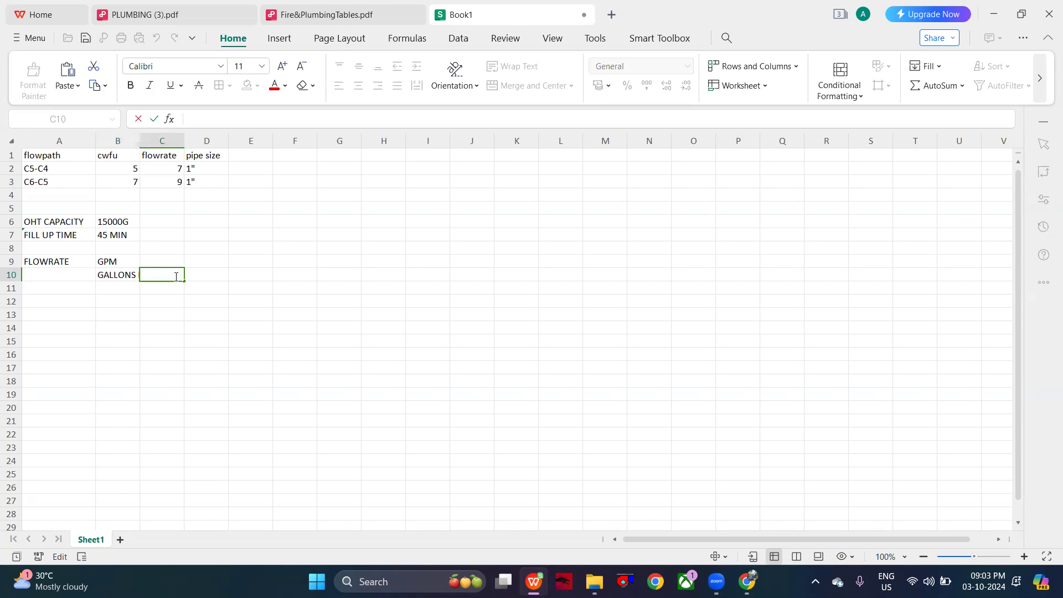
text(PER MIN)
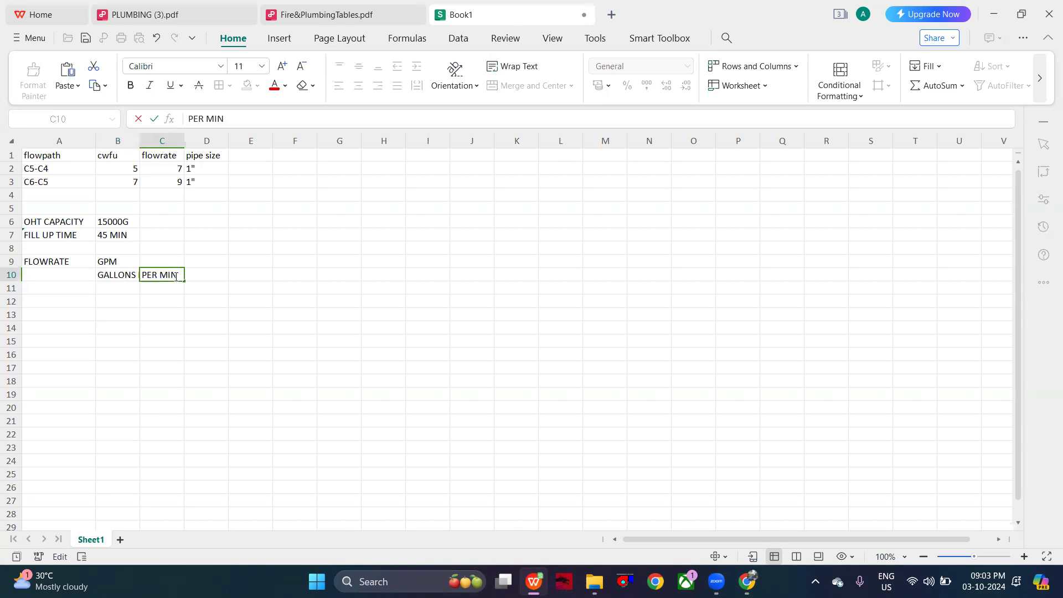
click(123, 292)
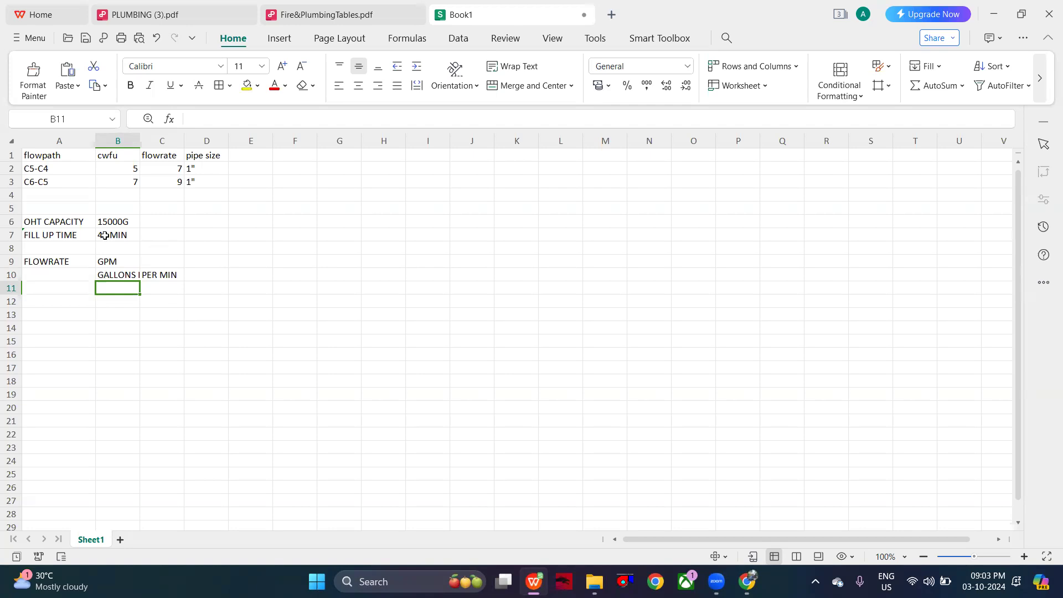
- Calculate the pump flow rate in B12 with the formula =15000/45
click(116, 301)
double_click(117, 301)
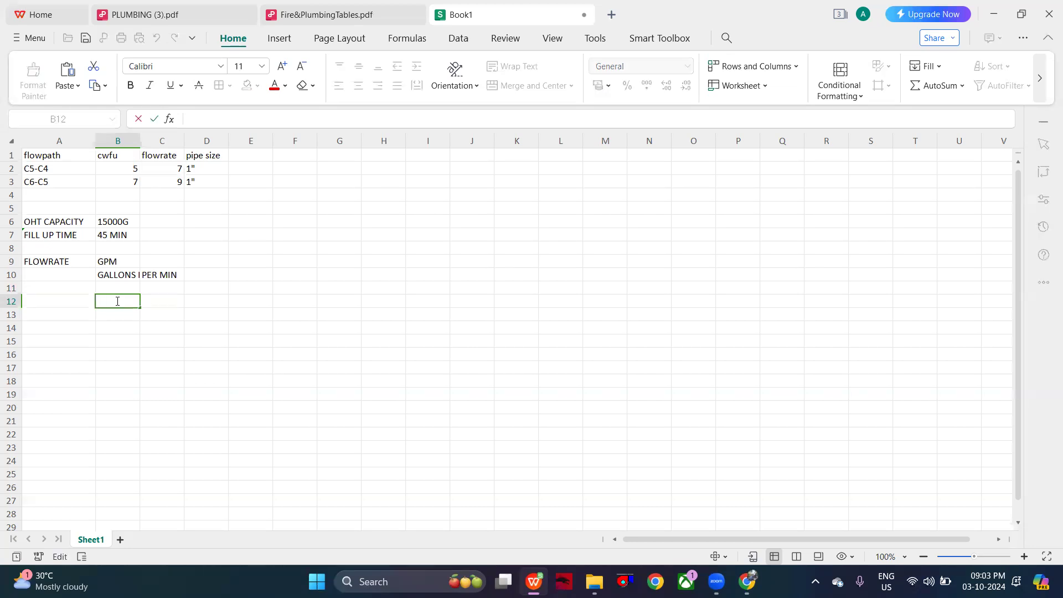
text(=15)
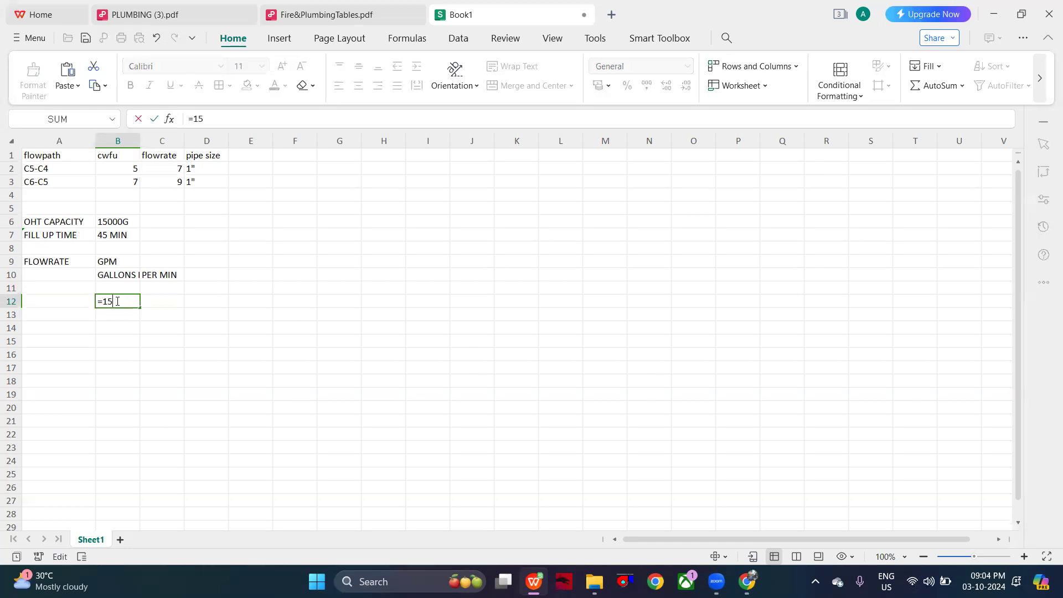
text(000/45)
key(Return)
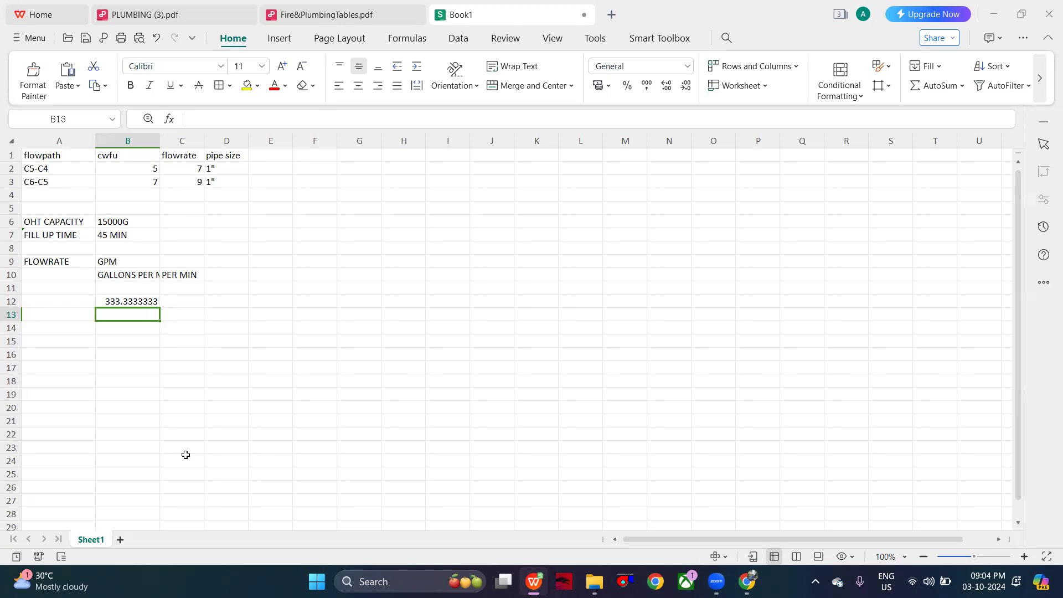
- Review the transfer pump problem in PLUMBING (3).pdf, examining the tank diagram, given data and the list of head loss terms
click(161, 14)
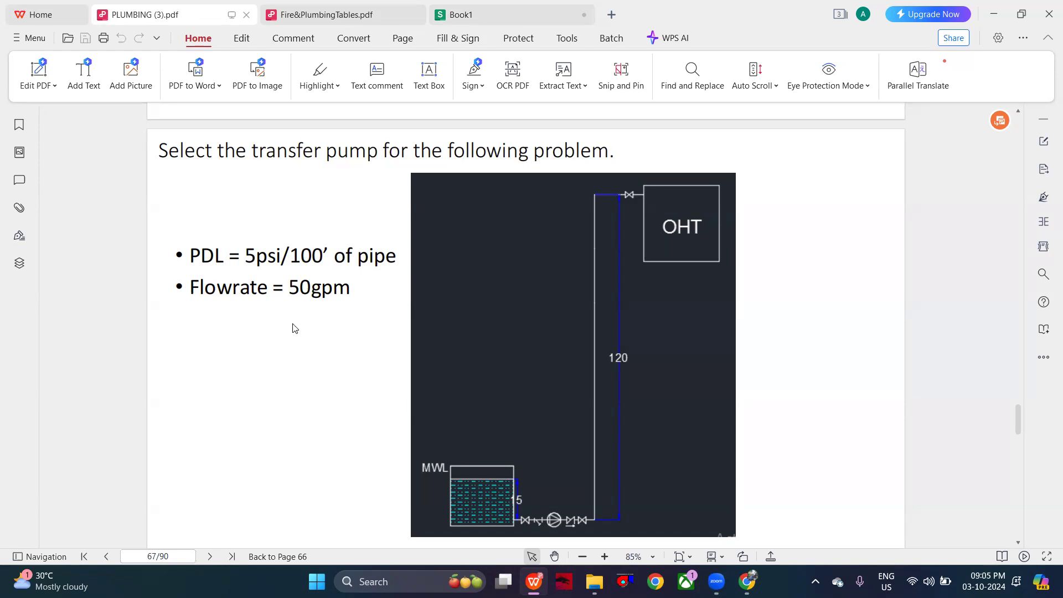
scroll(293, 329, down, 5)
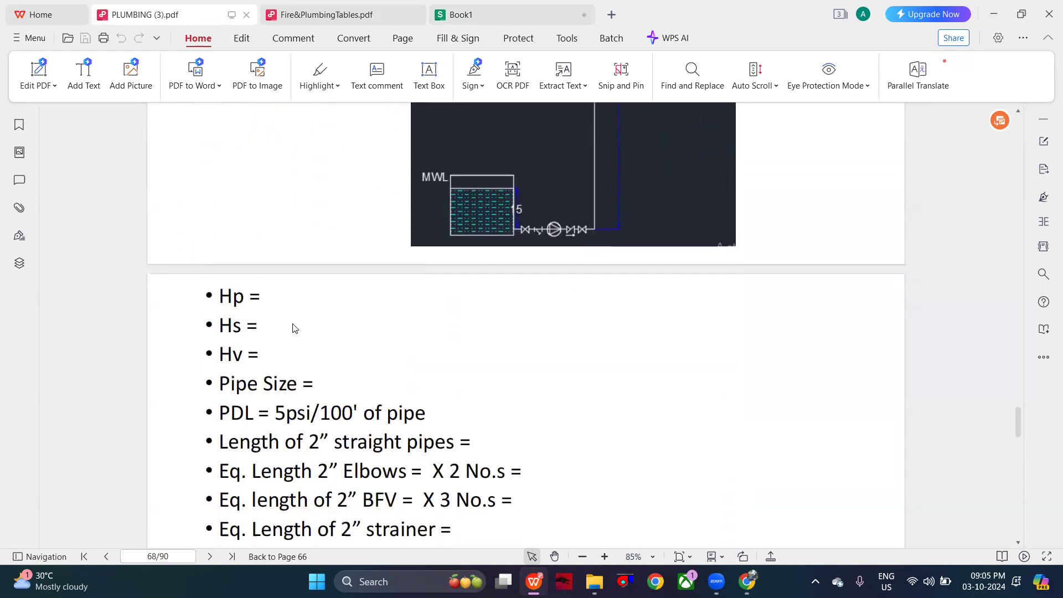
scroll(294, 328, down, 9)
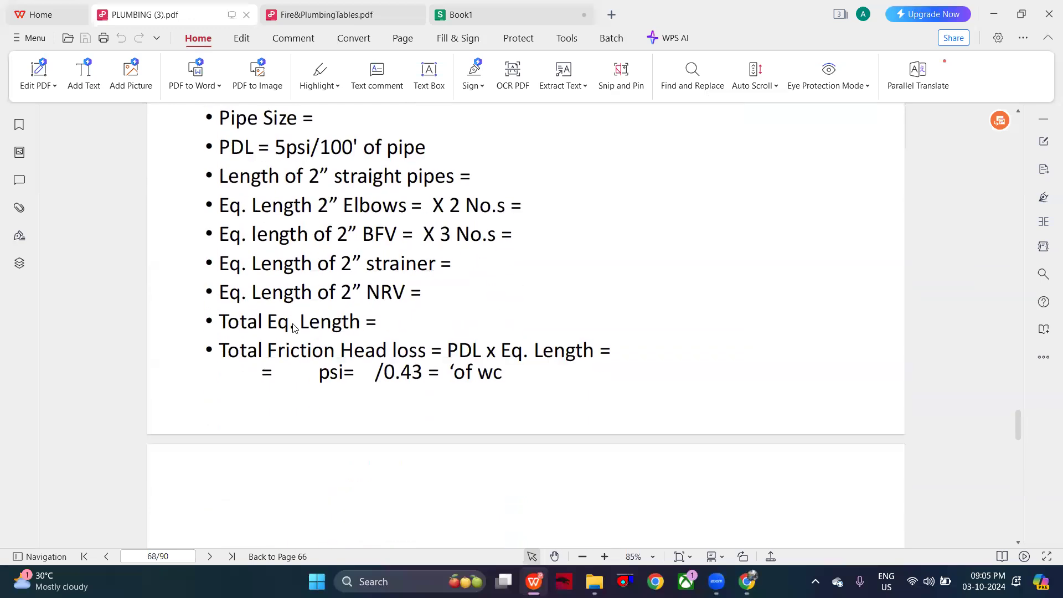
scroll(293, 321, up, 8)
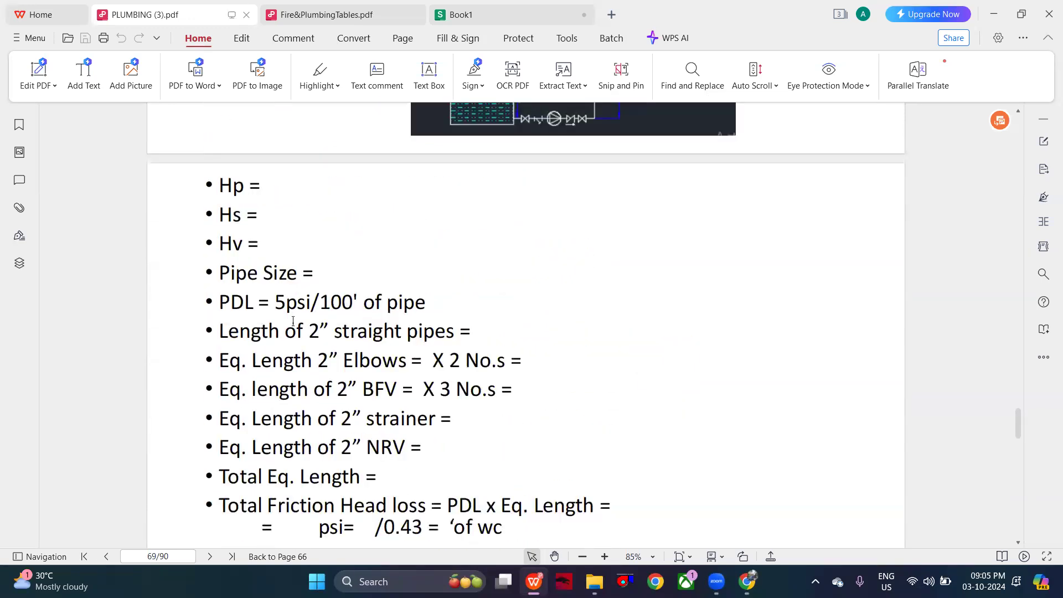
scroll(294, 241, up, 5)
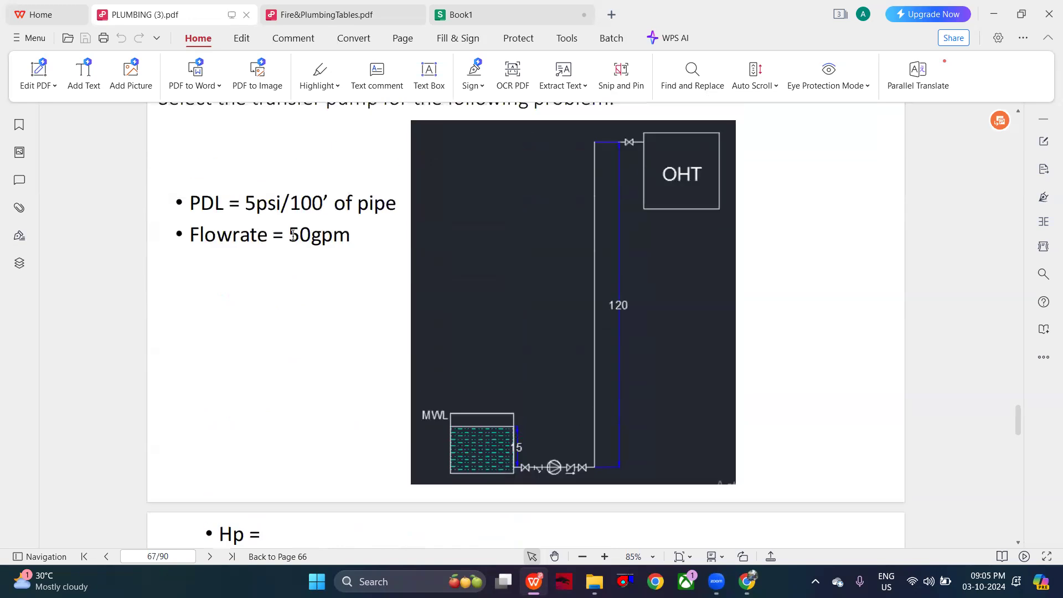
scroll(293, 241, down, 5)
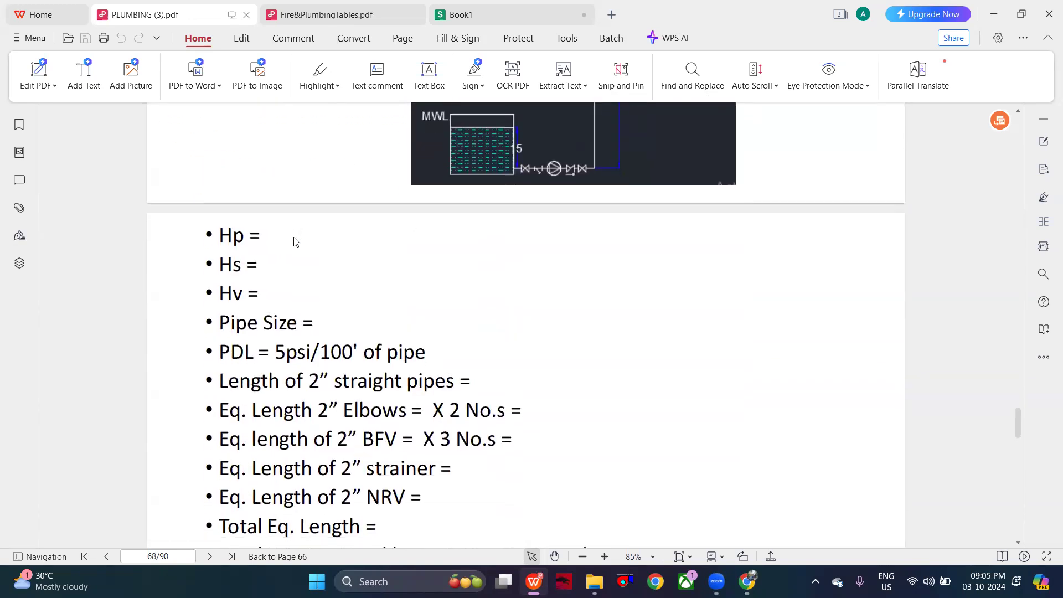
scroll(294, 241, up, 1)
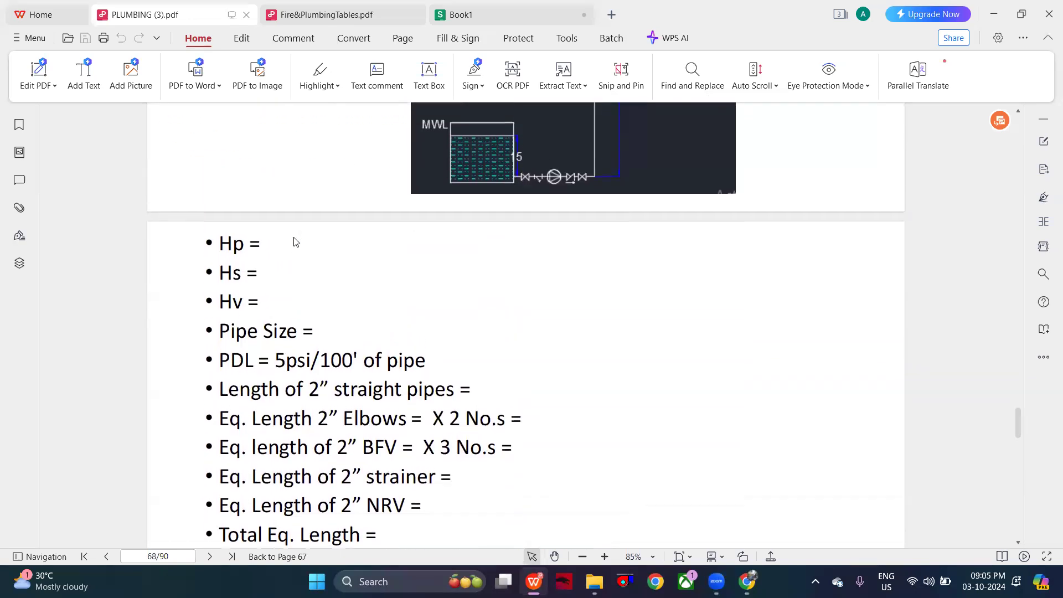
scroll(294, 241, down, 1)
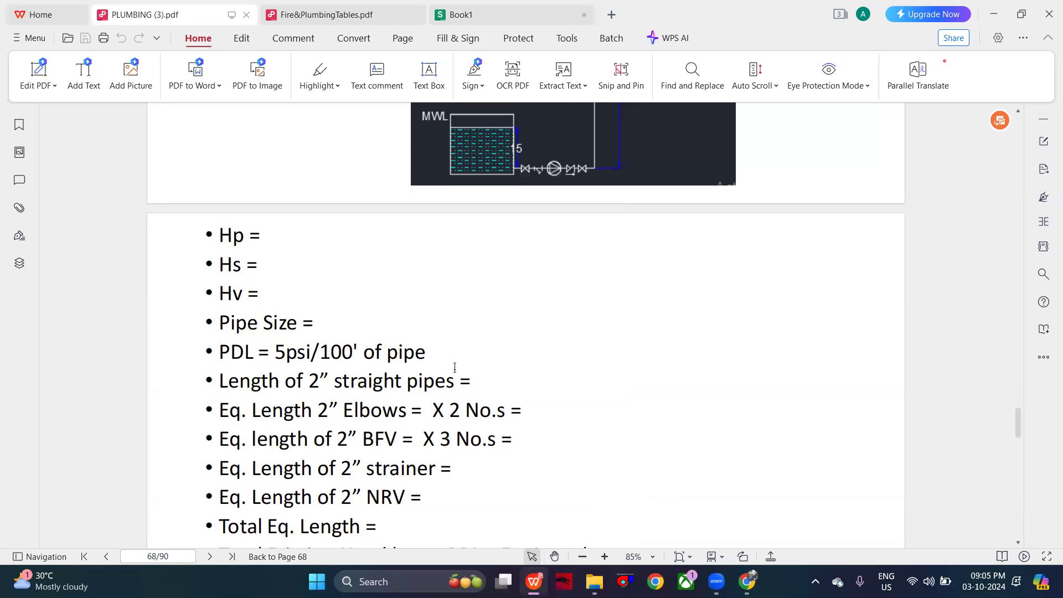
scroll(455, 367, up, 8)
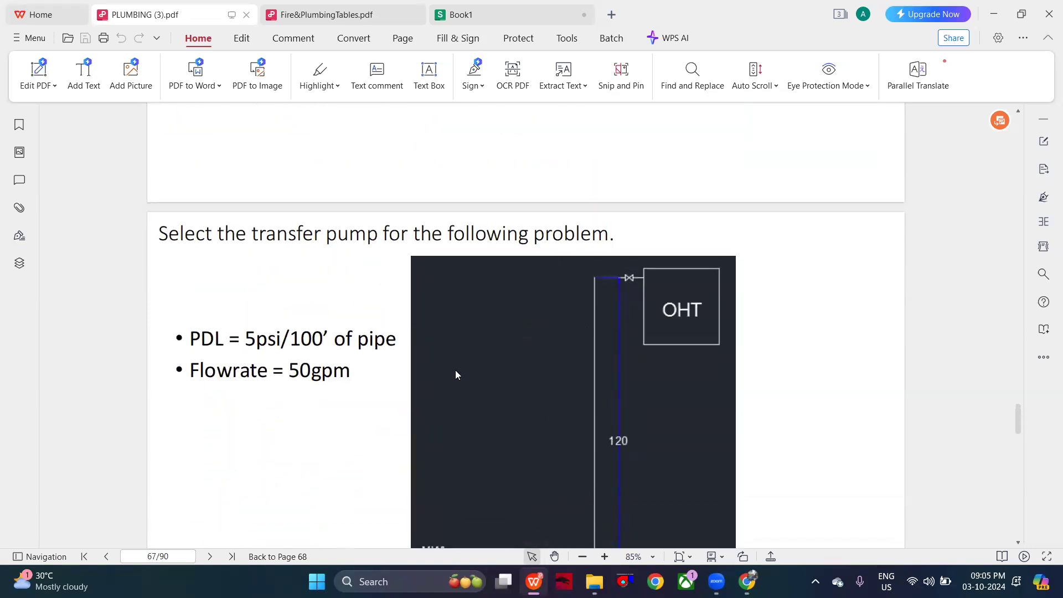
scroll(454, 369, down, 2)
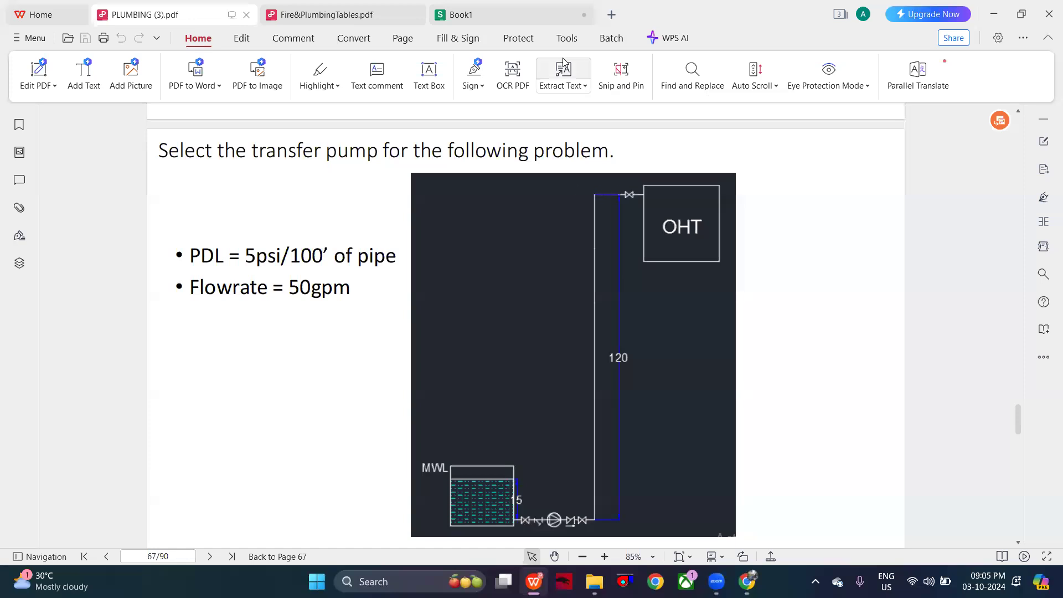
- Return to the Book1 spreadsheet and add the label PIPE LOSS(HOR.PIPE) in A14
click(503, 8)
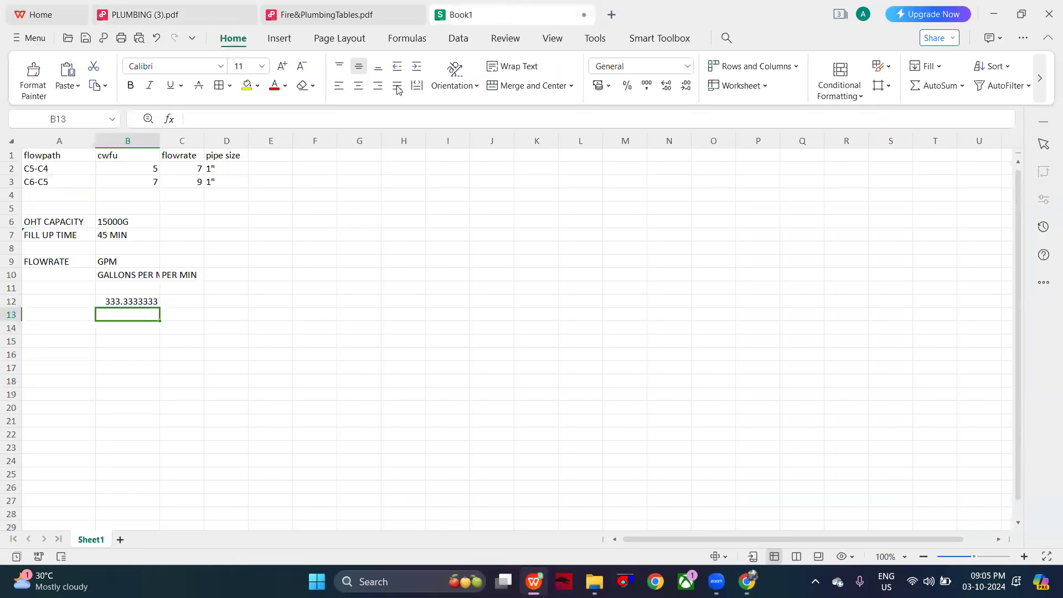
double_click(74, 328)
text(PIPE)
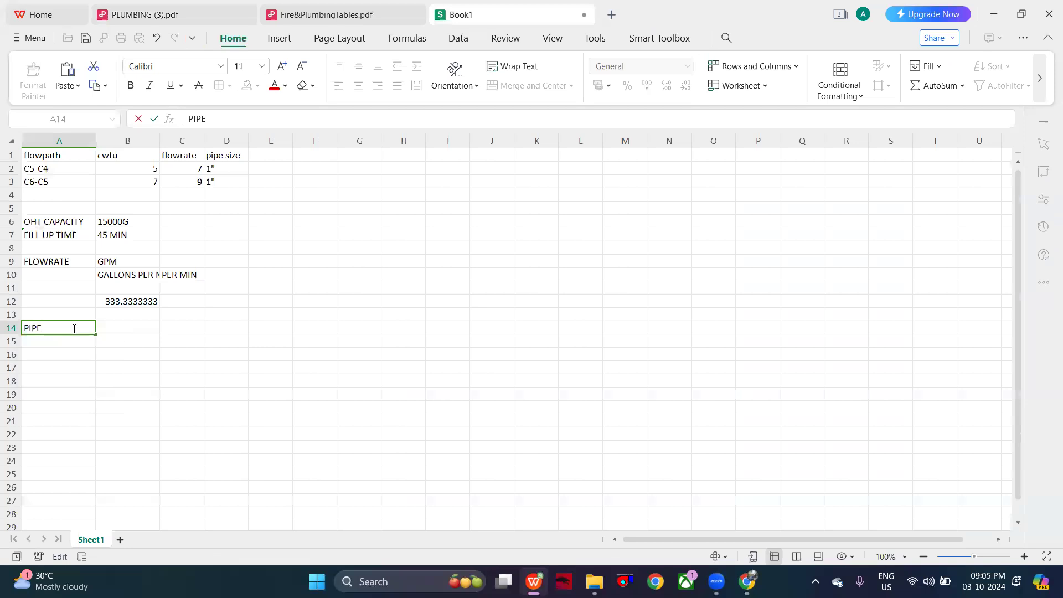
text( LOSS(HOR.PIPE)
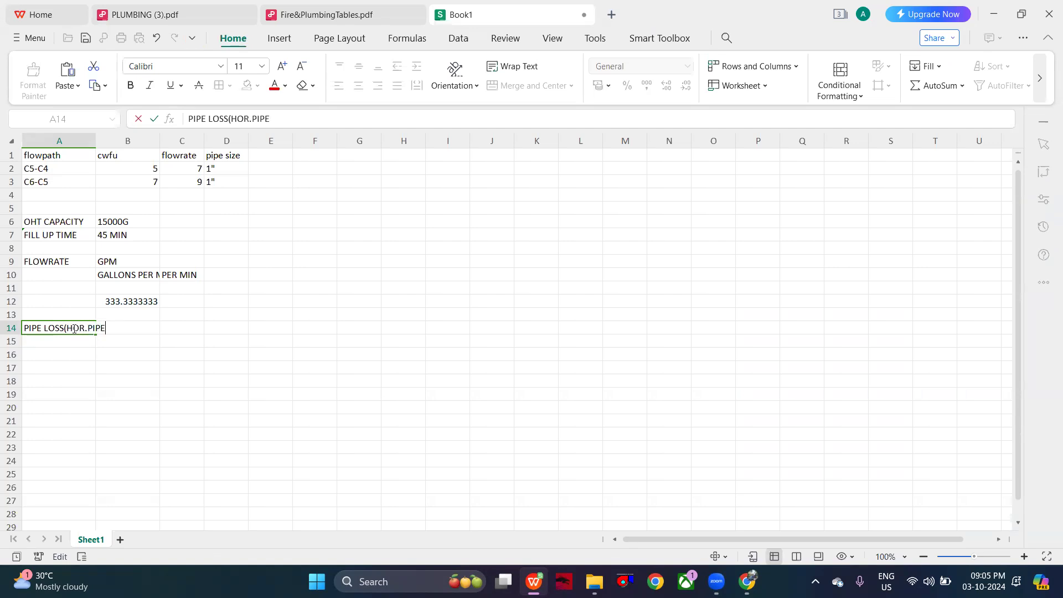
text())
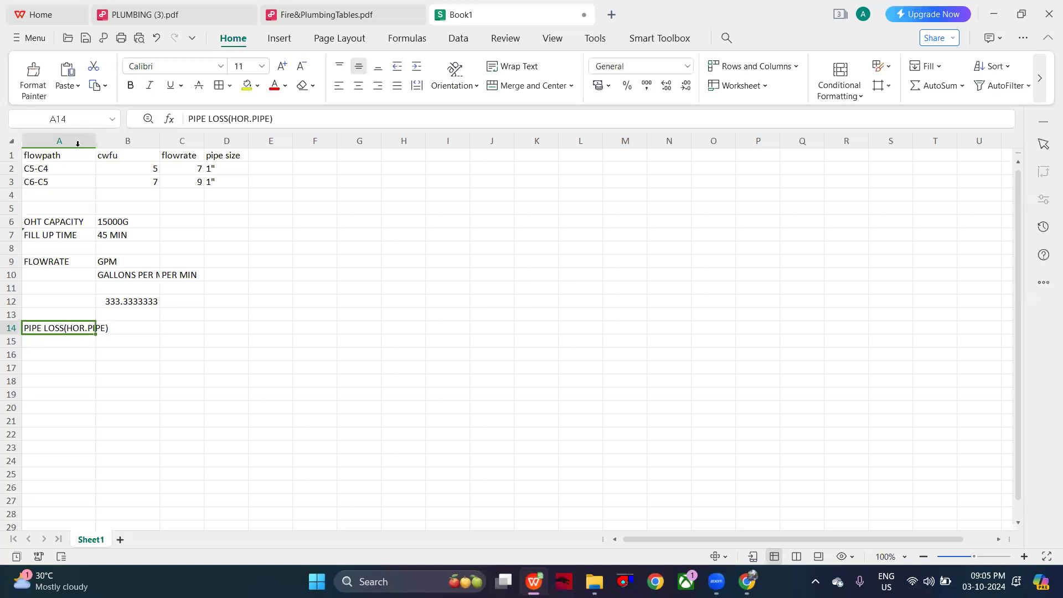
- Widen column A so that the PIPE LOSS(HOR.PIPE) label fits, and open B14 for entry
click(94, 140)
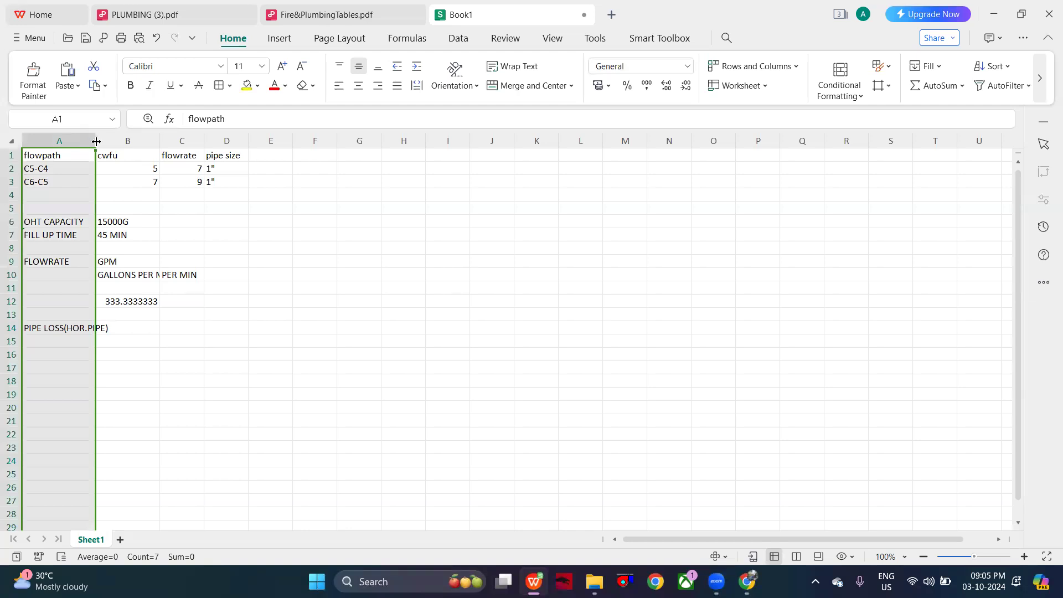
drag(96, 141, 143, 145)
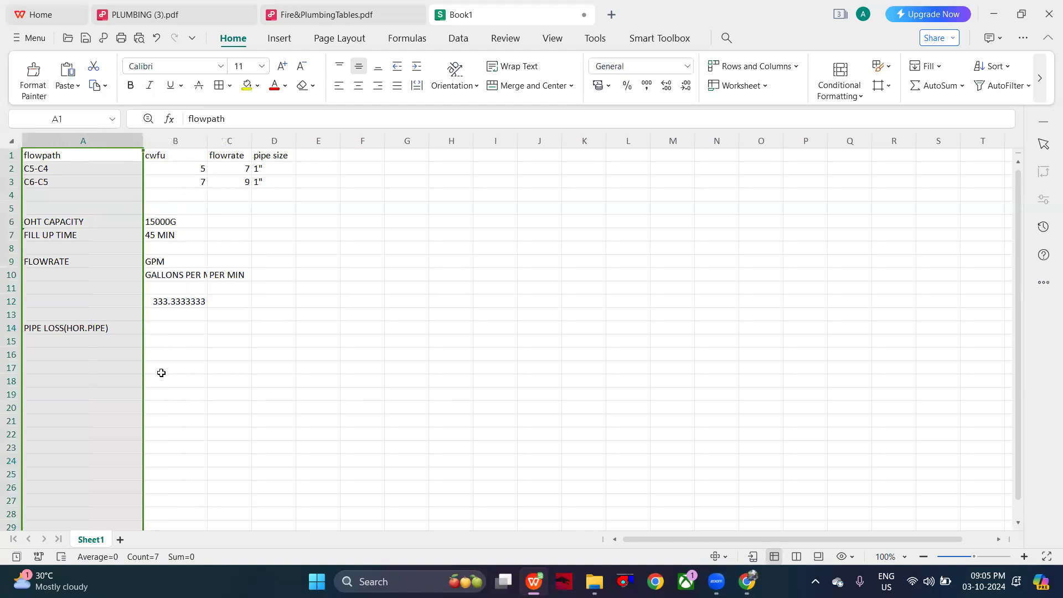
double_click(162, 328)
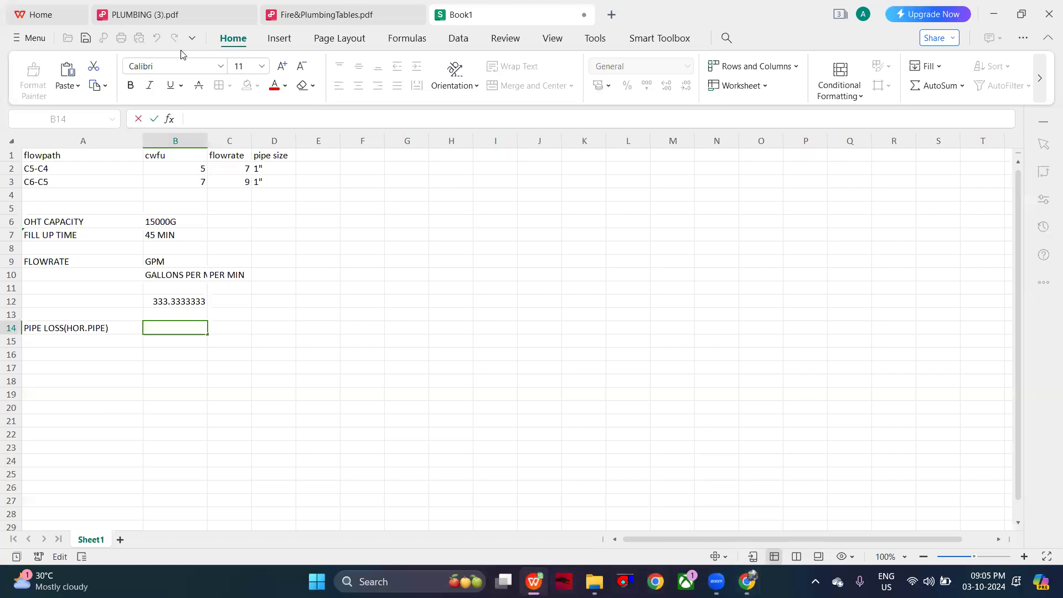
- Examine the transfer pump diagram and Friction Head slide in PLUMBING (3).pdf, and bring up the pipe pressure drop chart in Fire&PlumbingTables.pdf
click(114, 11)
scroll(332, 202, down, 10)
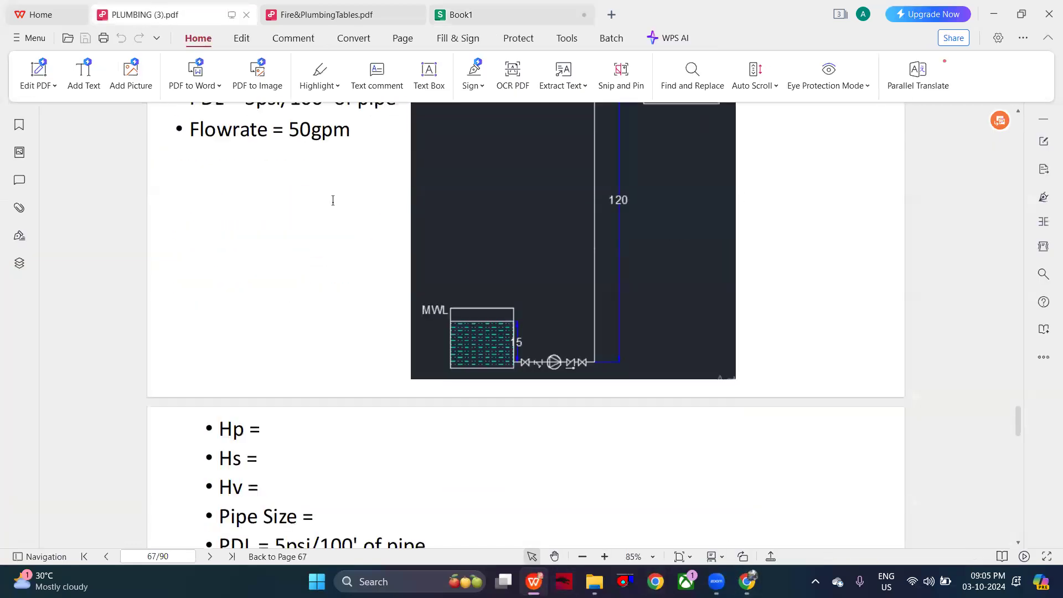
scroll(332, 207, up, 12)
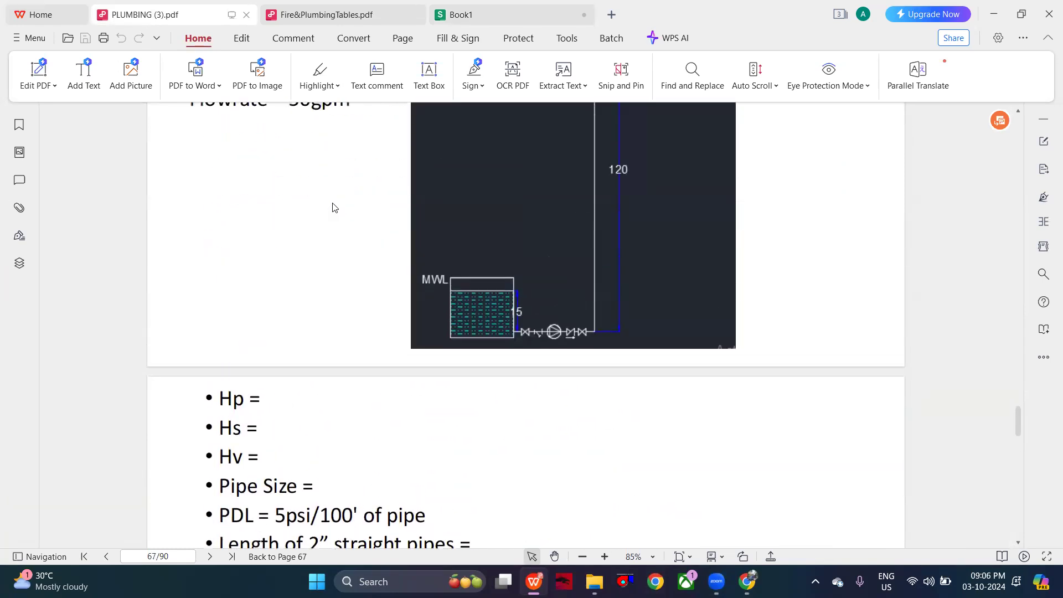
scroll(332, 207, up, 1)
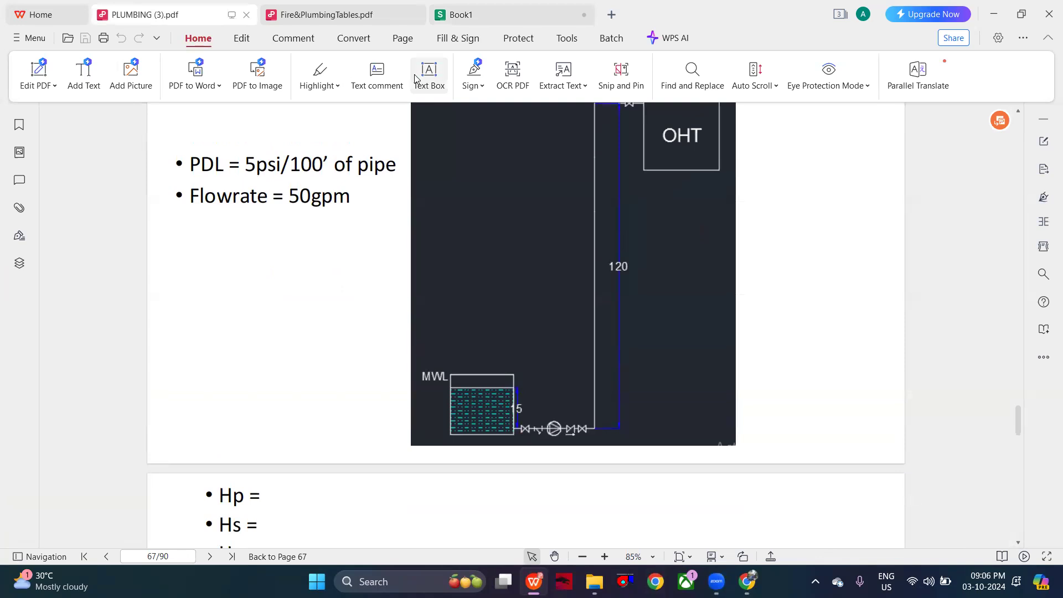
scroll(484, 180, down, 10)
scroll(484, 183, up, 20)
scroll(484, 177, down, 5)
scroll(484, 179, down, 15)
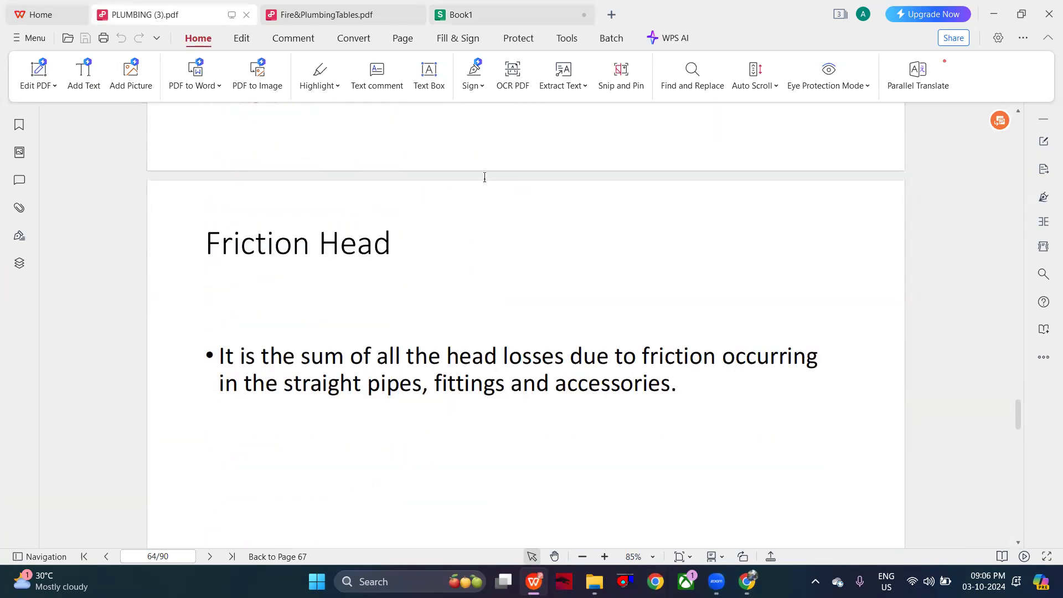
scroll(484, 179, up, 2)
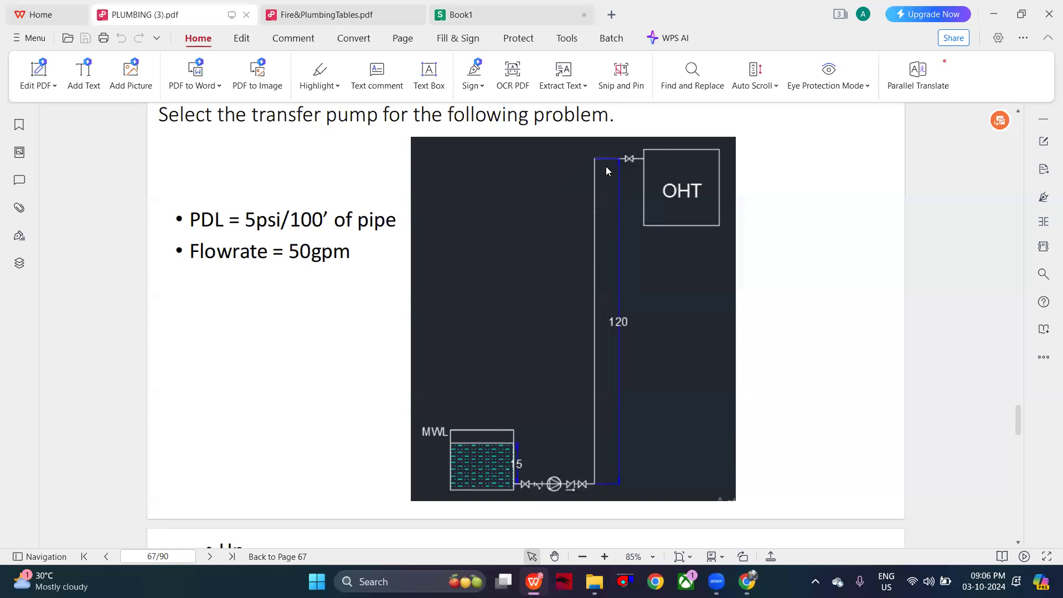
drag(293, 16, 480, 11)
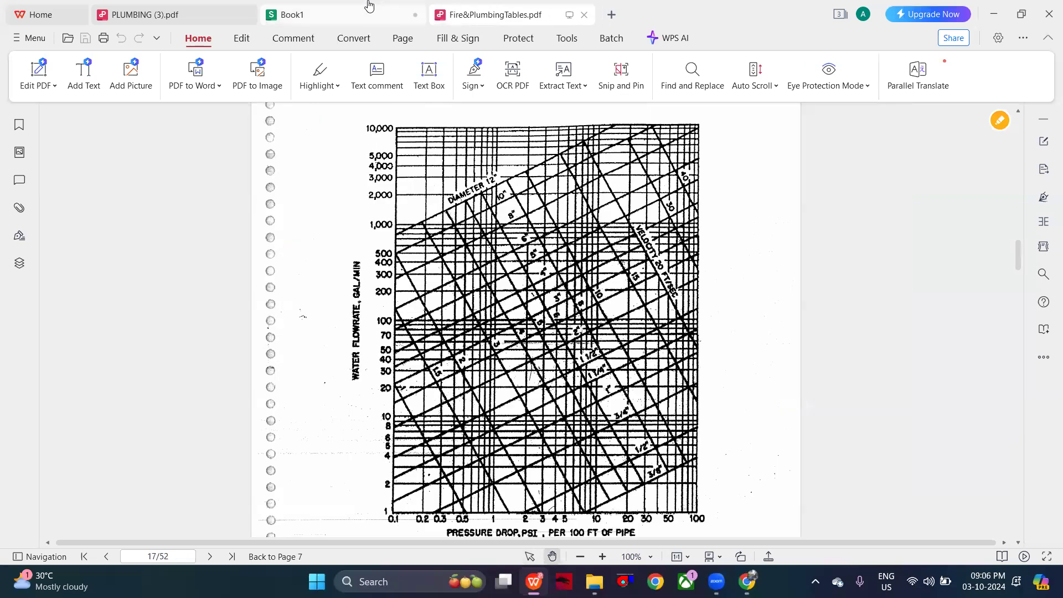
- Return to the Book1 spreadsheet and enter 20 FT in B14 as the horizontal pipe length
click(368, 6)
text(20 FT)
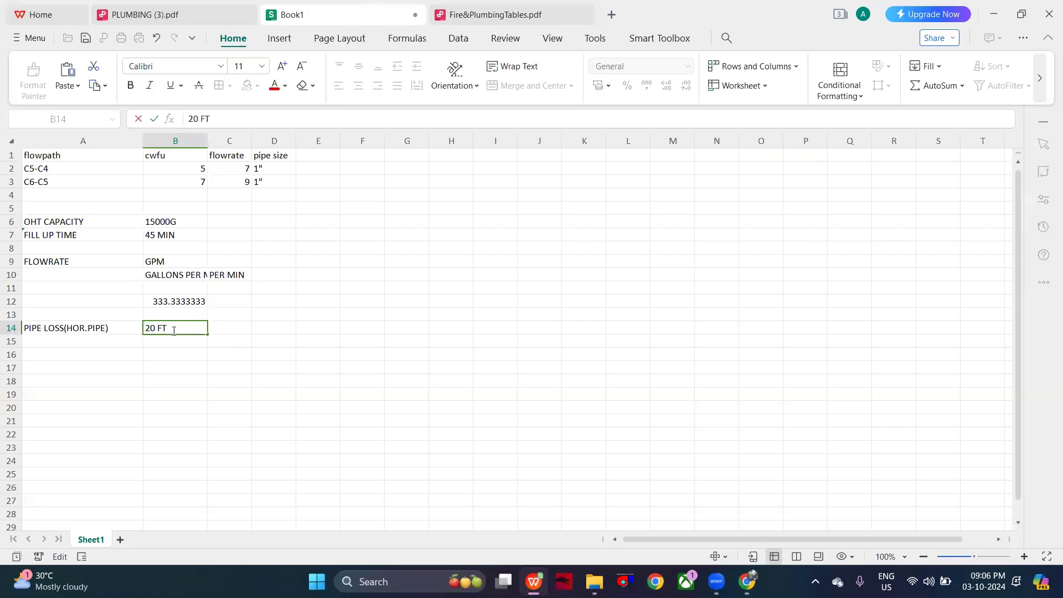
click(166, 344)
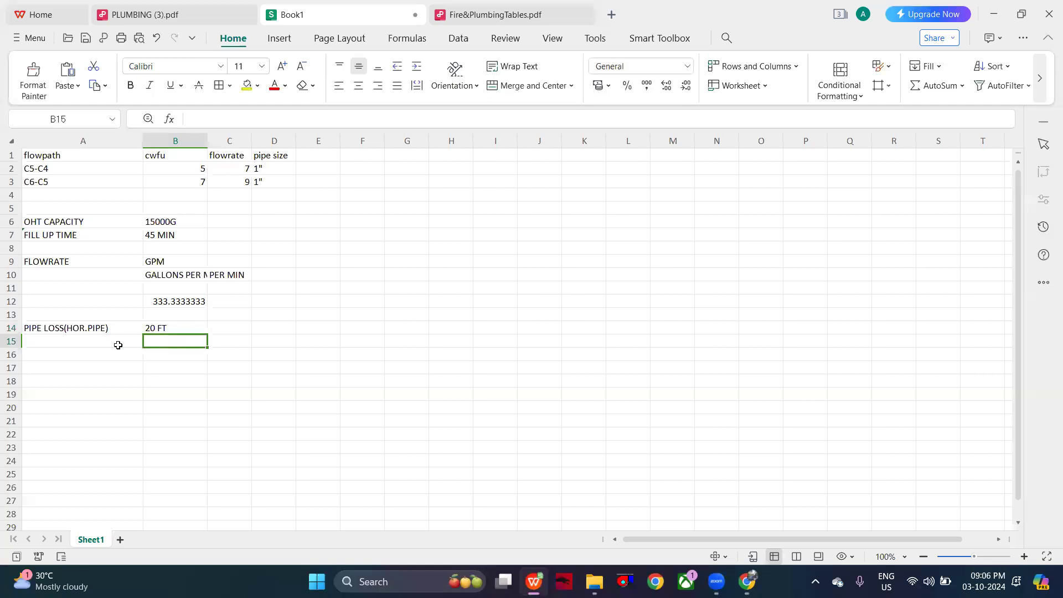
- Add the pressure drop label 5PSI /100'OF PIPE in A15
click(118, 345)
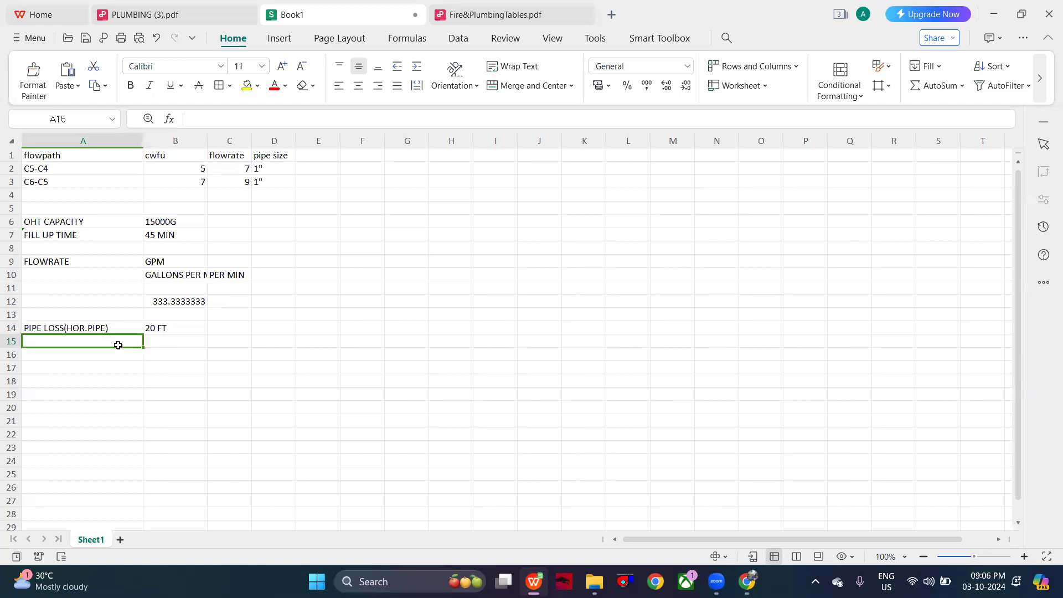
text(5PSI)
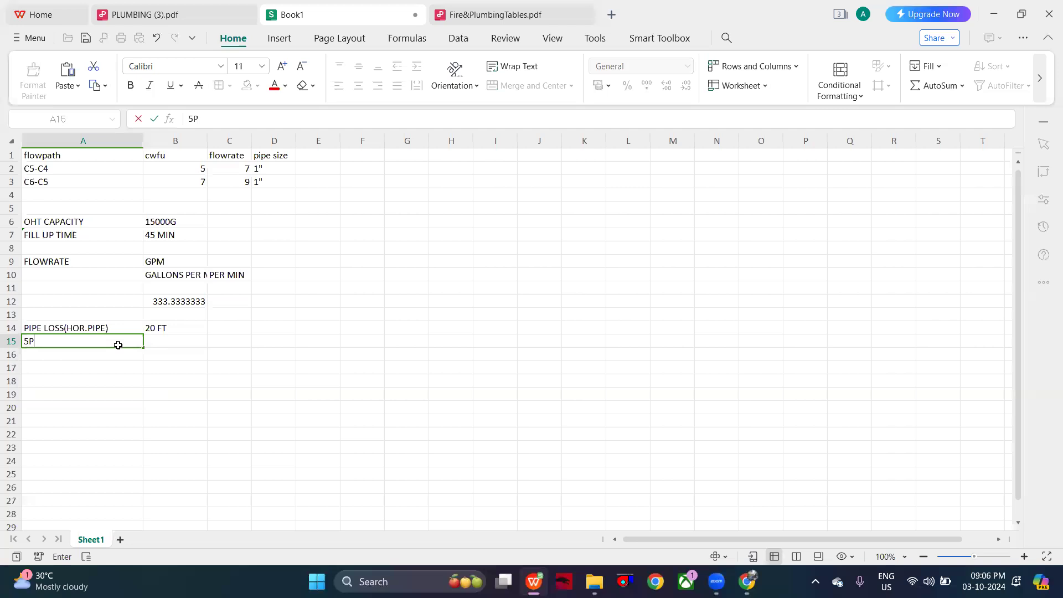
text(/100)
text('OF)
key(BackSpace)
text(OF PIPE)
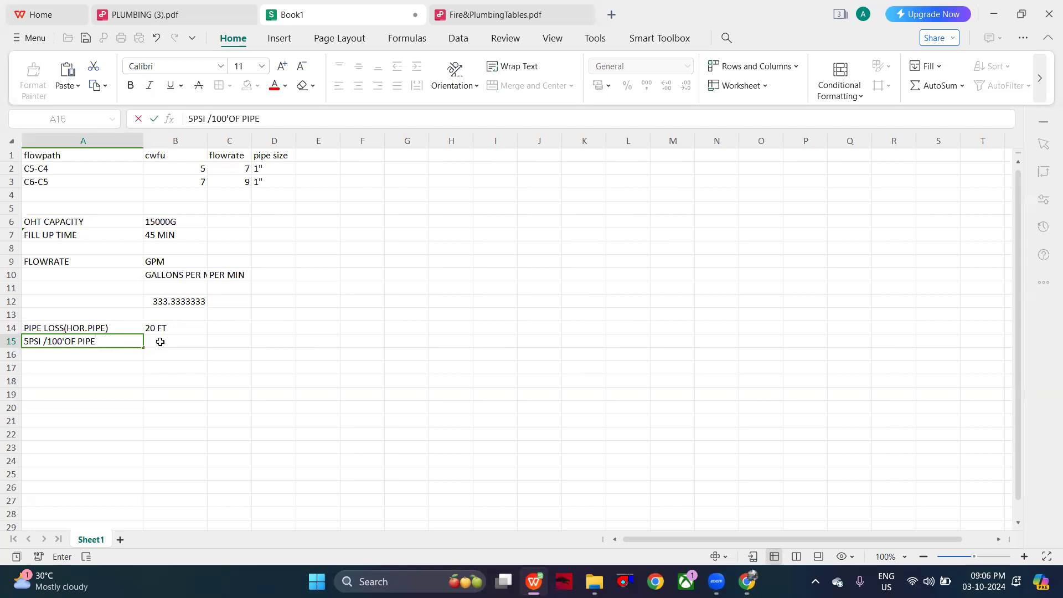
- Calculate the horizontal pipe loss in B15 with the formula =(5/100)*20, and check the entered formula
double_click(160, 342)
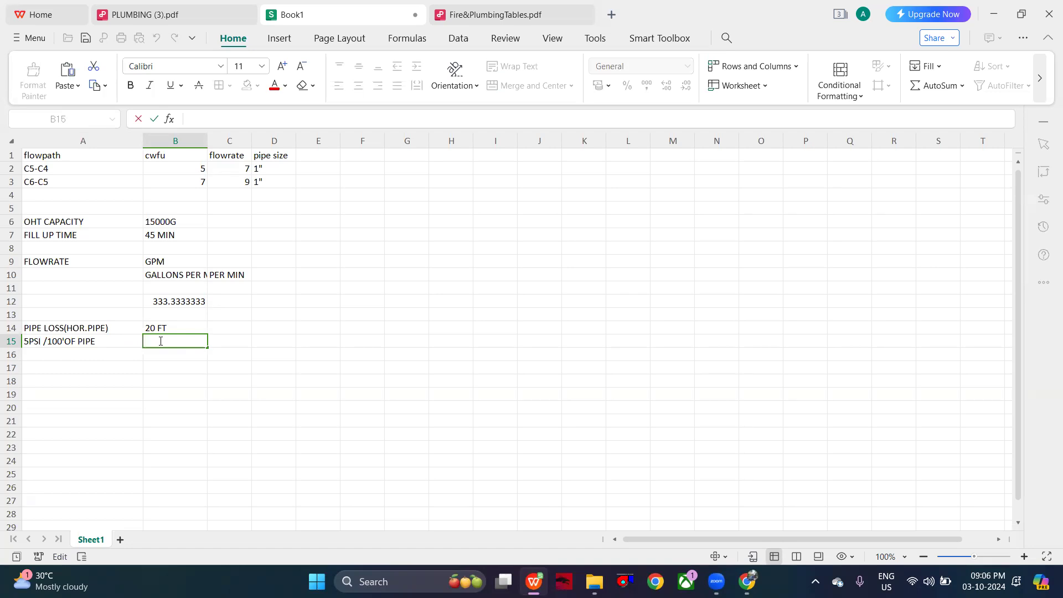
text(=)
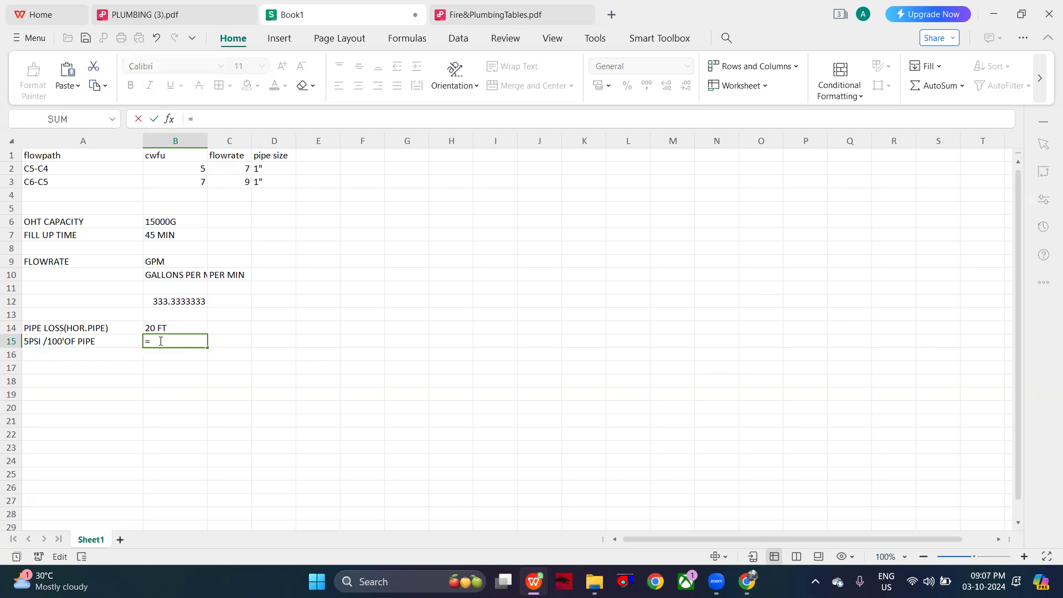
text(5/)
key(BackSpace)
key(BackSpace)
text(9)
key(BackSpace)
text((5/100)*20)
key(Return)
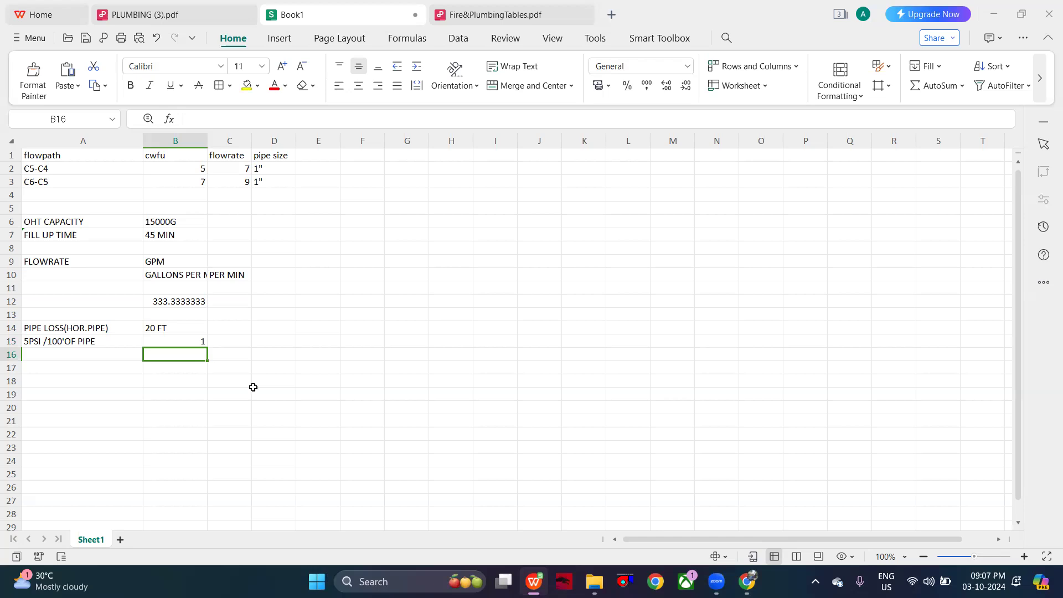
double_click(194, 341)
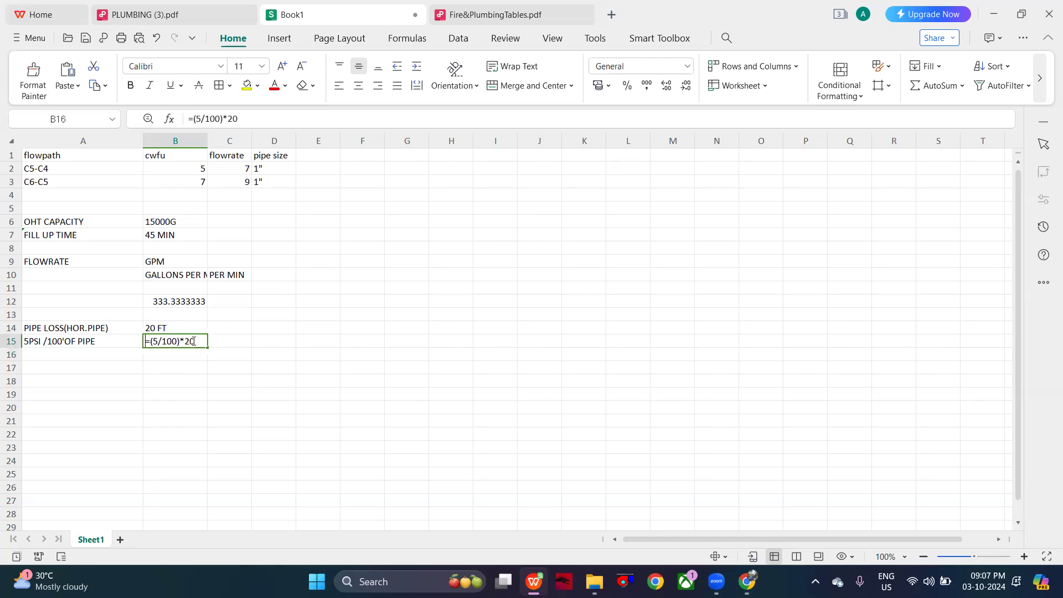
click(180, 353)
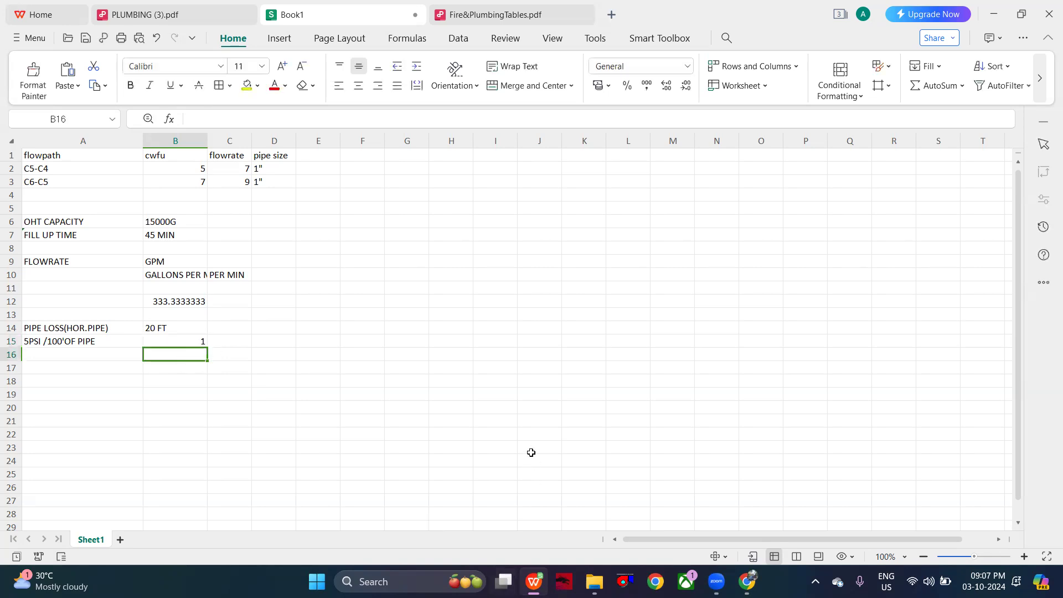
- Review the transfer pump problem in PLUMBING (3).pdf, from the head loss terms to the tank diagram and its fittings
click(170, 13)
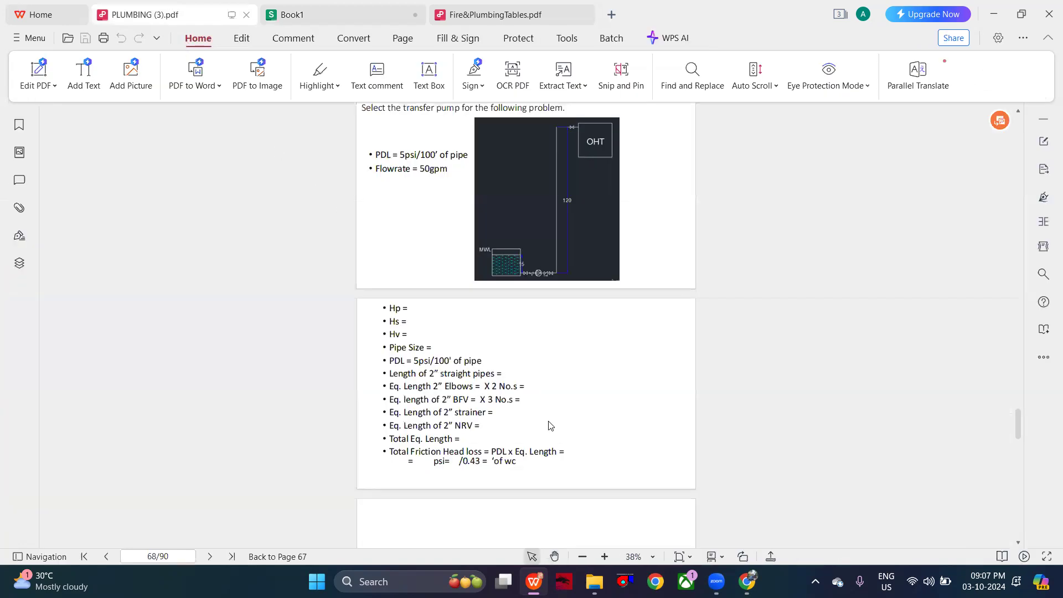
ctrl+scroll(492, 354, up, 3)
ctrl+scroll(491, 352, up, 1)
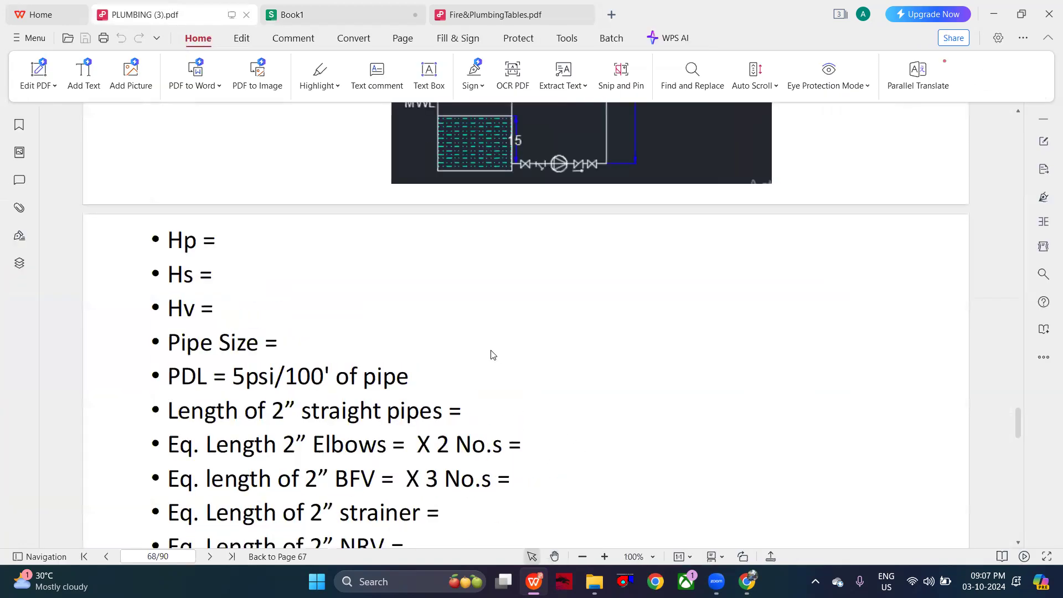
scroll(490, 350, up, 9)
scroll(490, 349, up, 10)
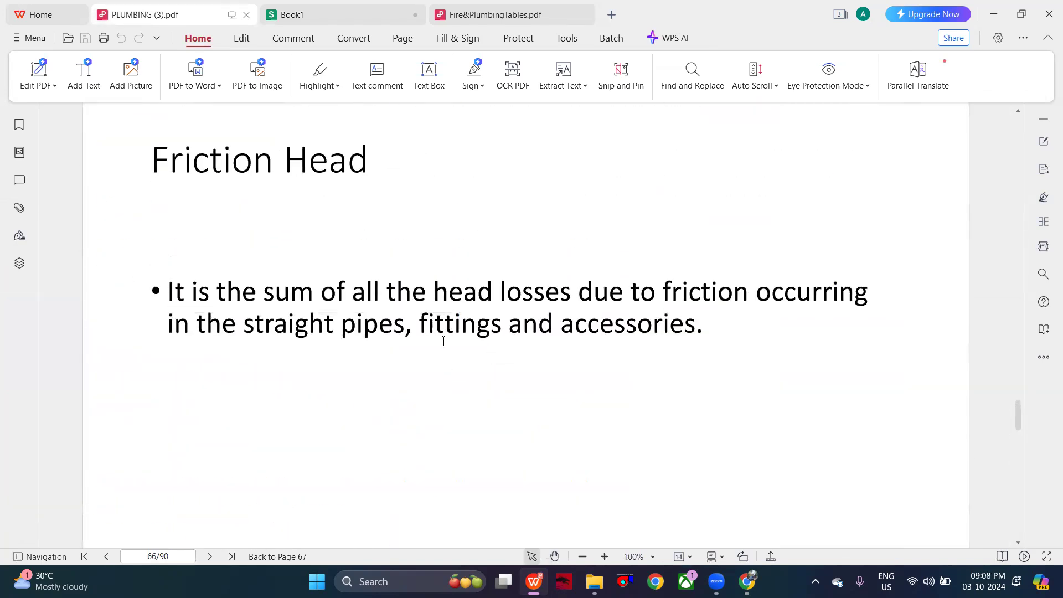
scroll(462, 352, down, 12)
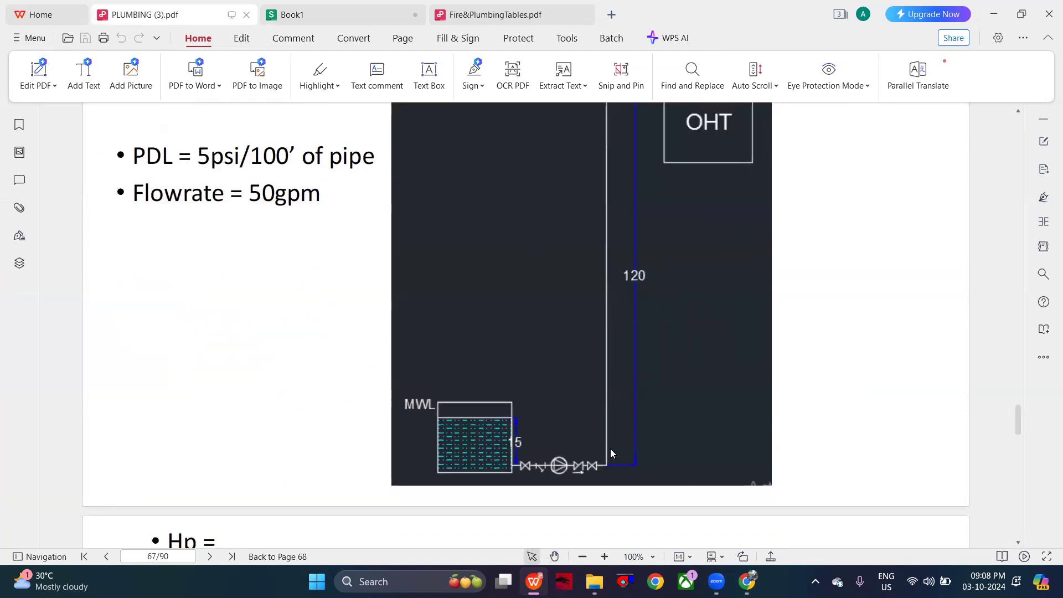
scroll(623, 380, up, 2)
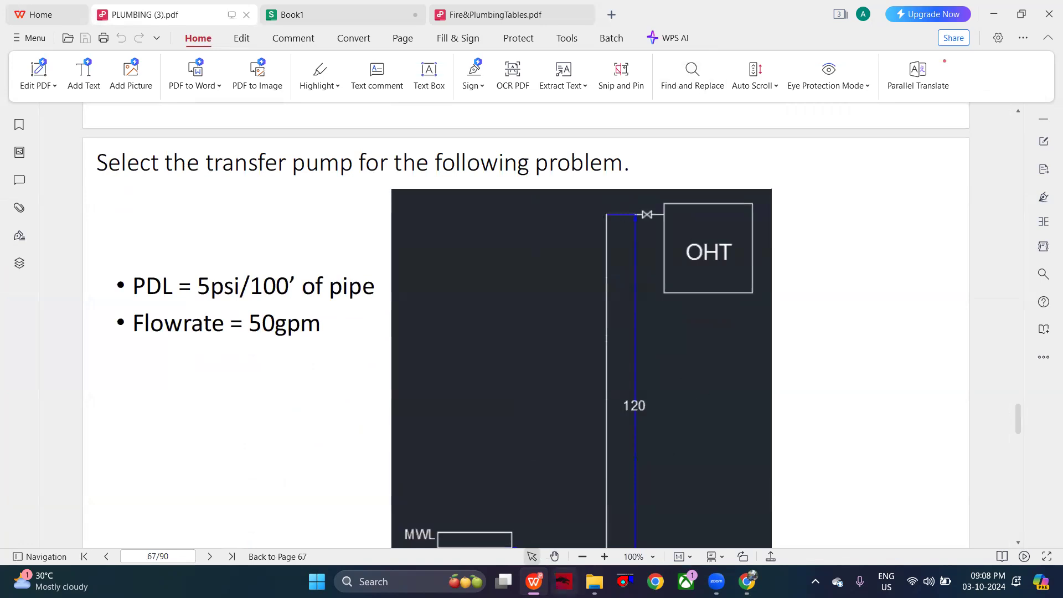
- Switch to Chrome, clear the old conversion query from the Google search box, and return to the PDF in WPS
click(747, 581)
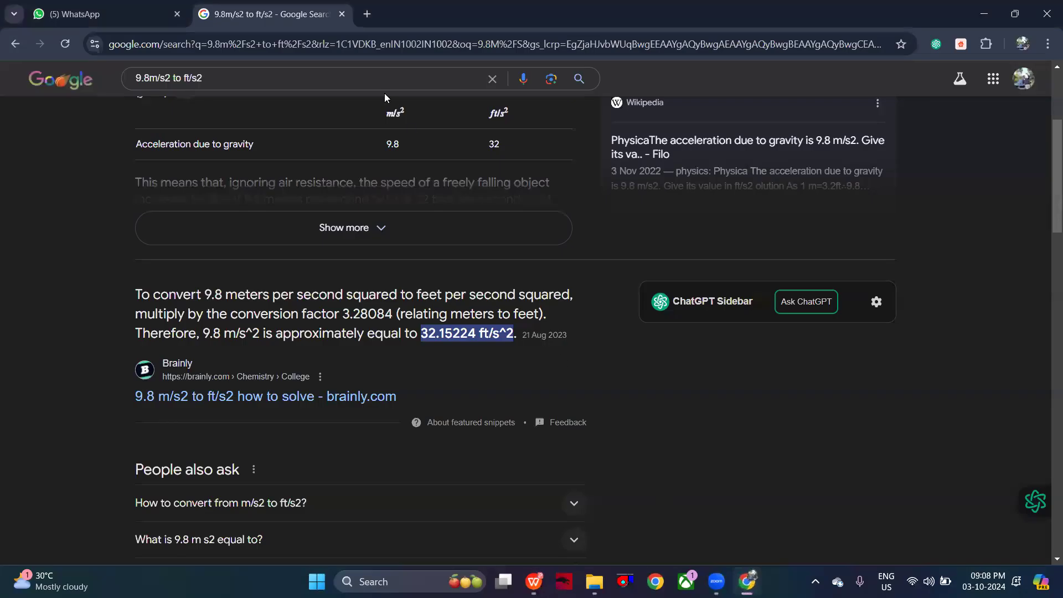
scroll(475, 89, up, 4)
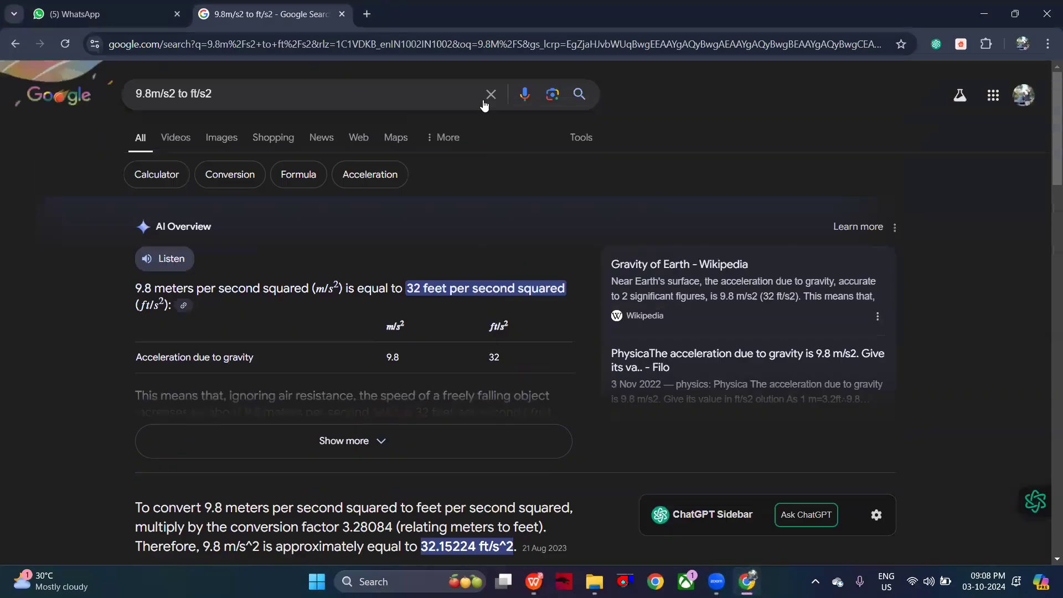
click(488, 97)
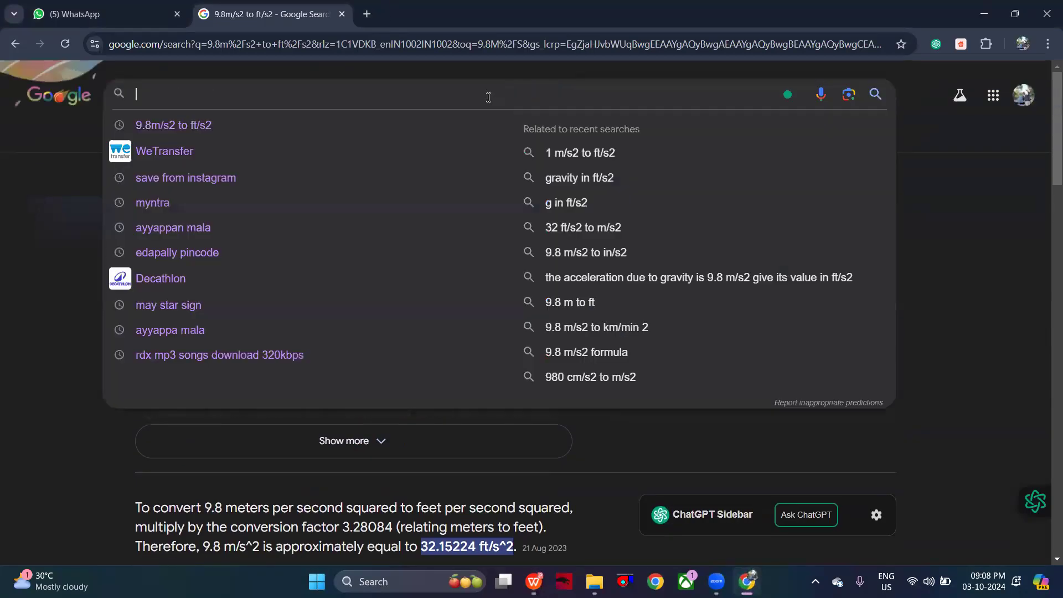
click(93, 4)
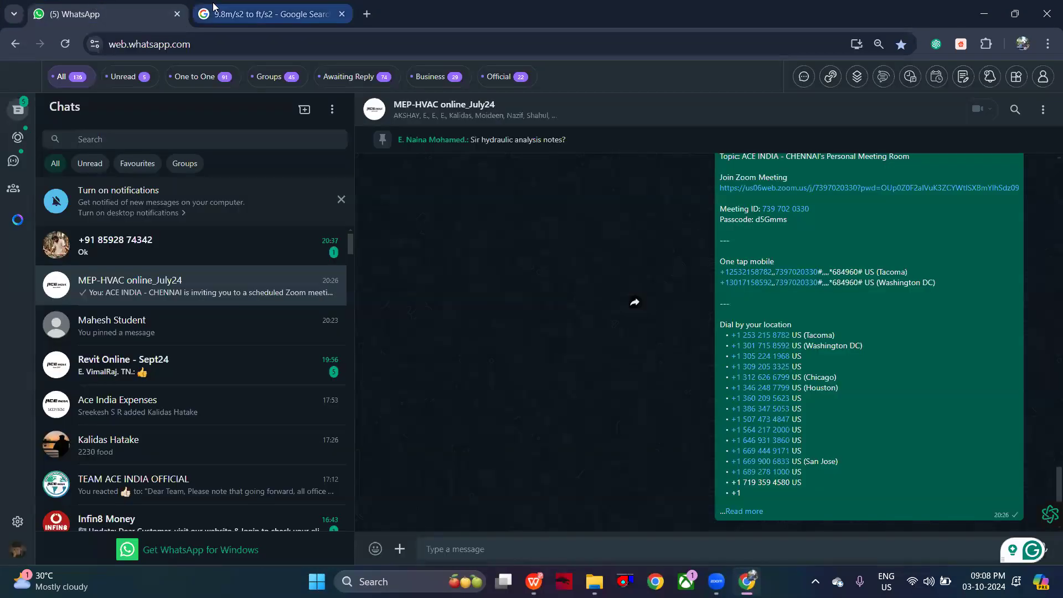
key(ctrl+Tab)
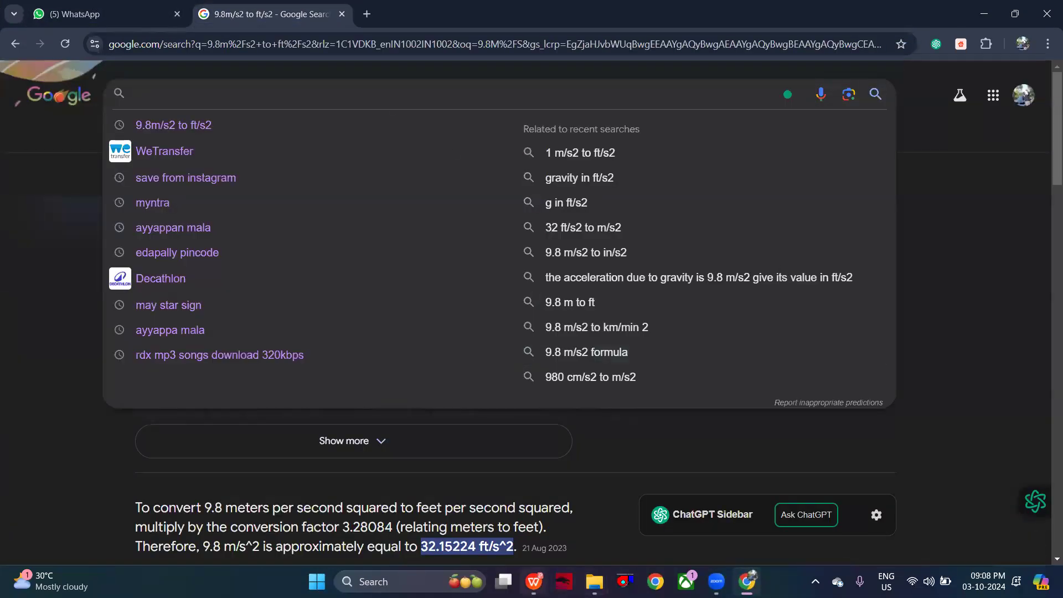
click(534, 581)
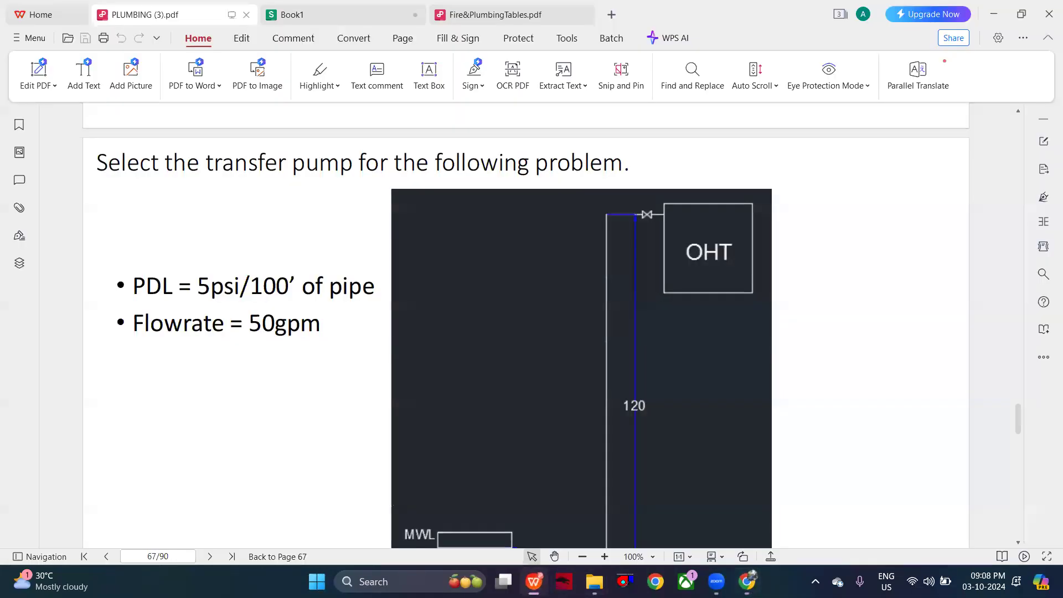
- Examine the Figure 14.6 pipe flow chart in Fire&PlumbingTables.pdf and return to the transfer pump diagram in PLUMBING (3).pdf
click(488, 8)
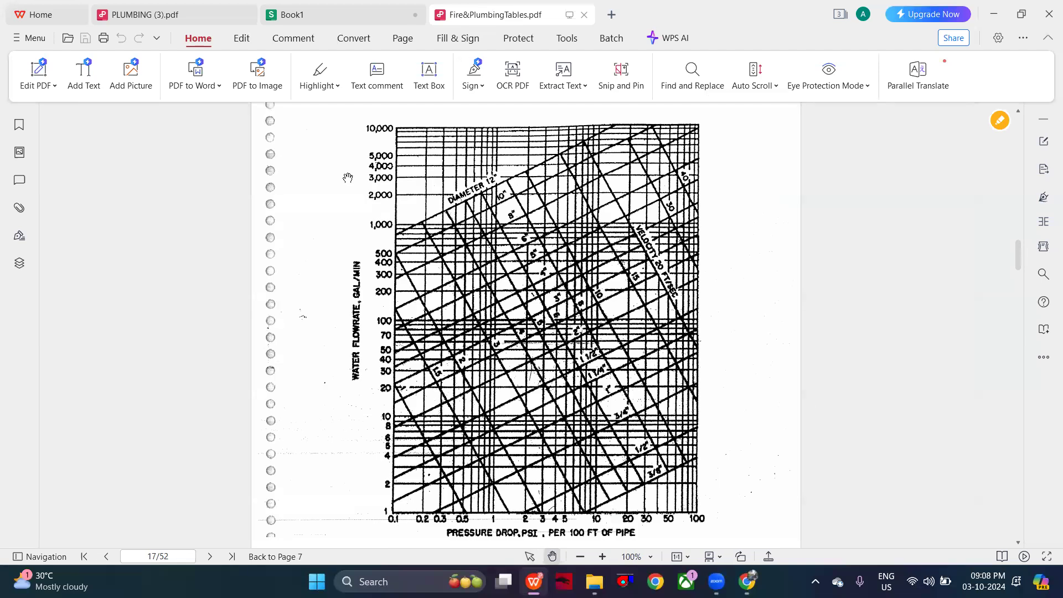
click(187, 21)
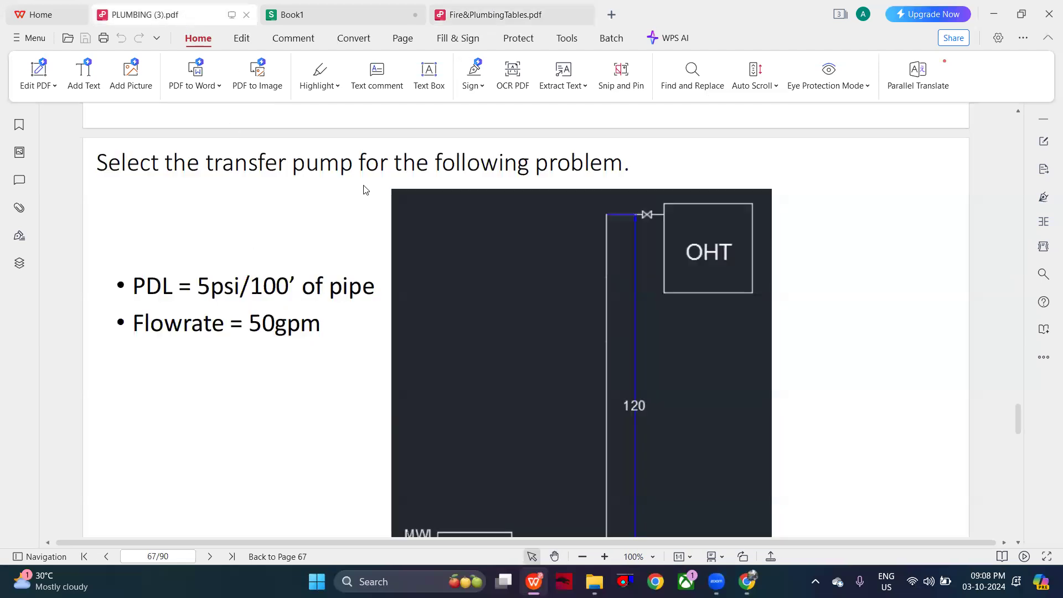
click(498, 13)
scroll(509, 388, down, 3)
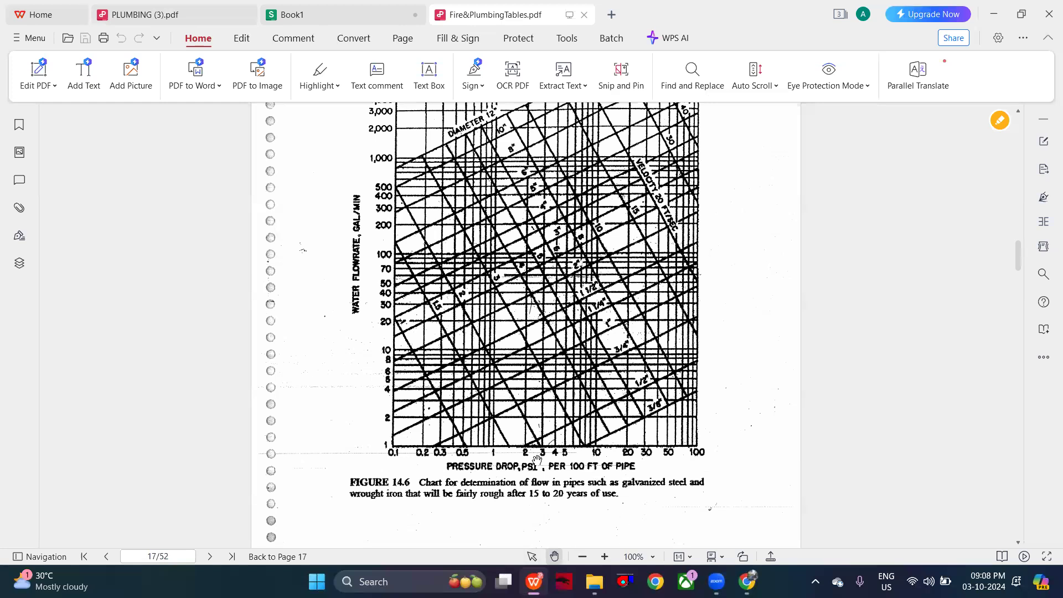
click(533, 581)
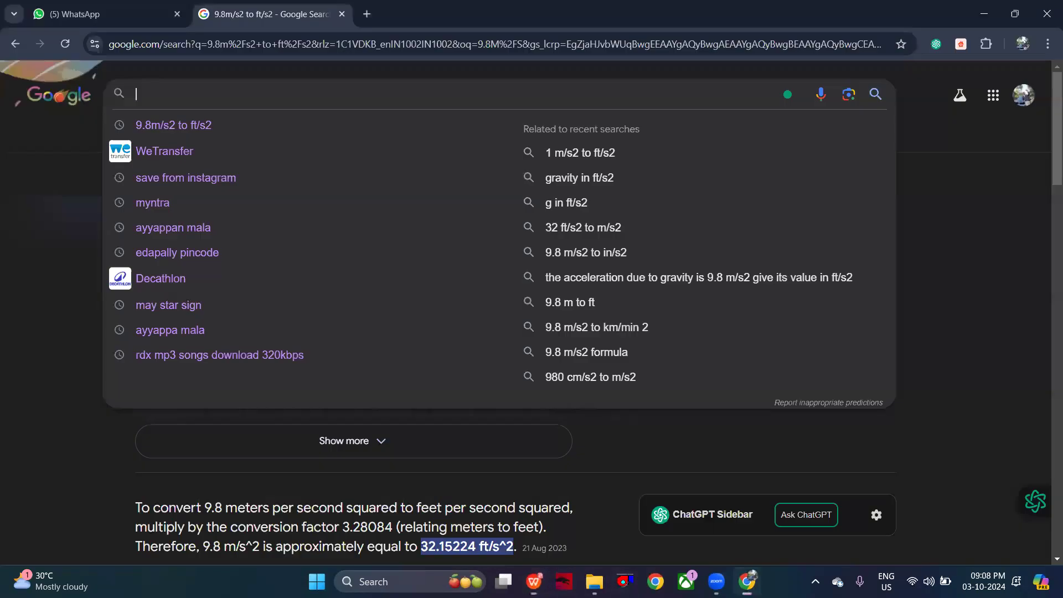
click(534, 581)
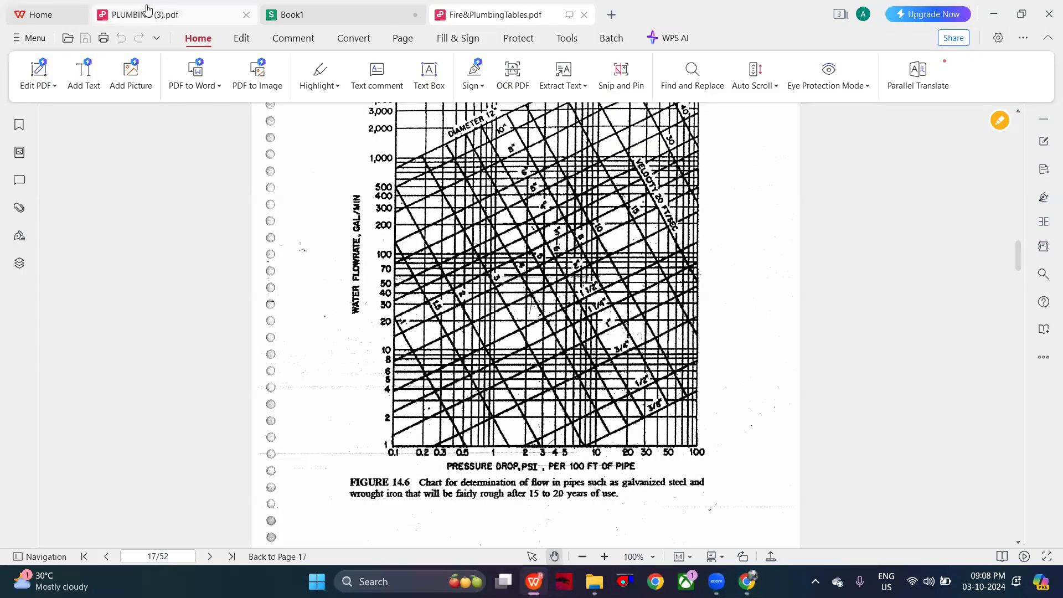
click(147, 10)
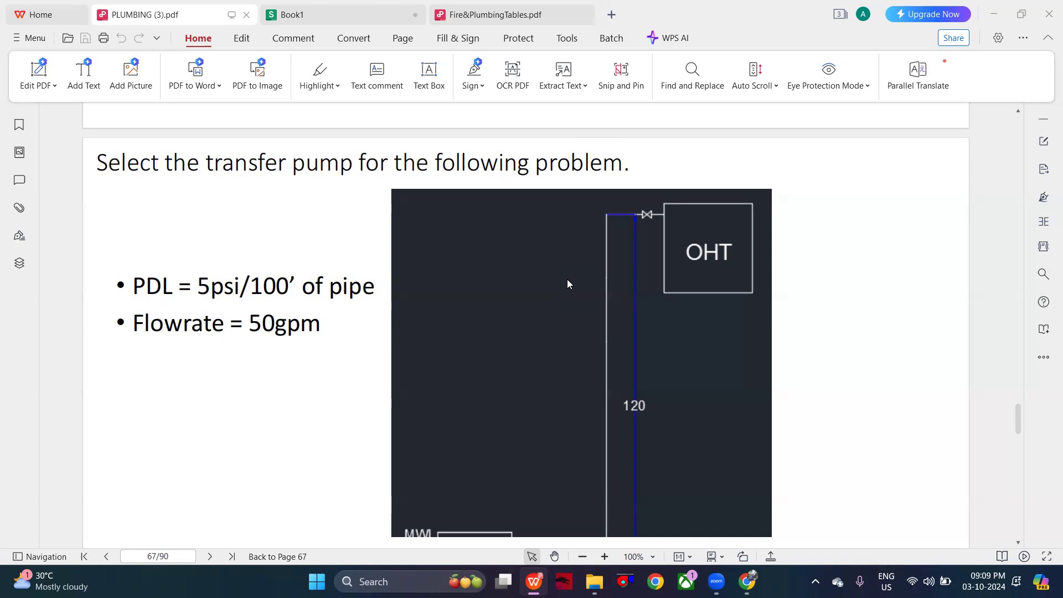
- Switch to Chrome and search Google for "2 elbow length"
click(747, 581)
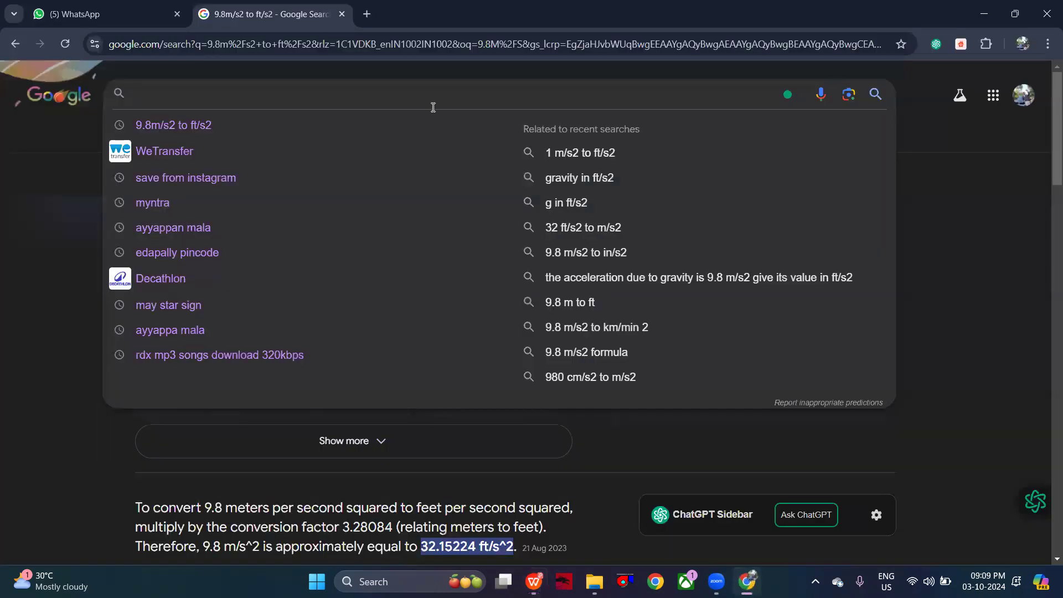
text(2")
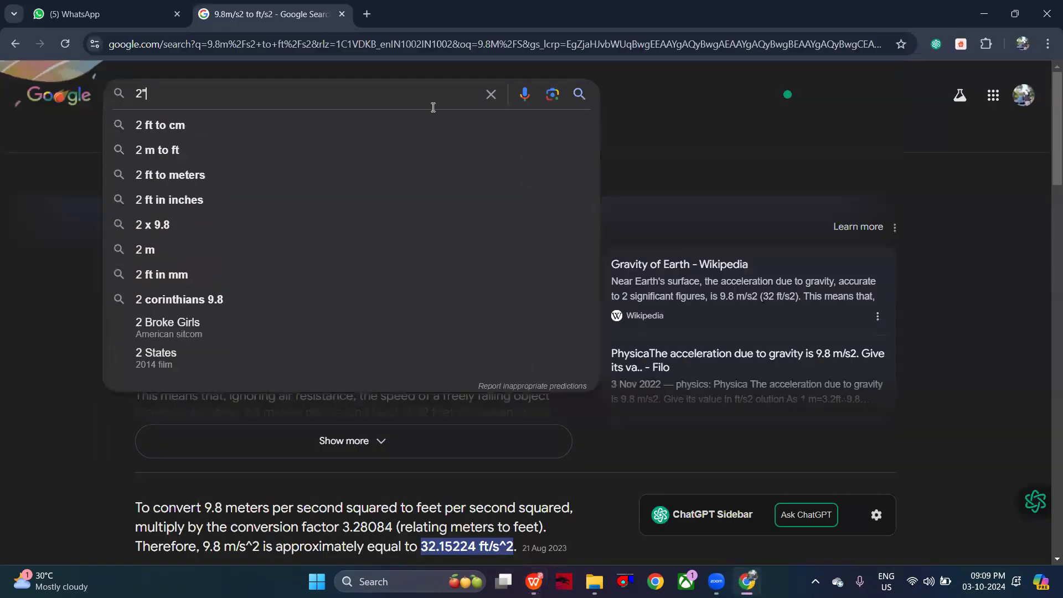
text(ELBOW)
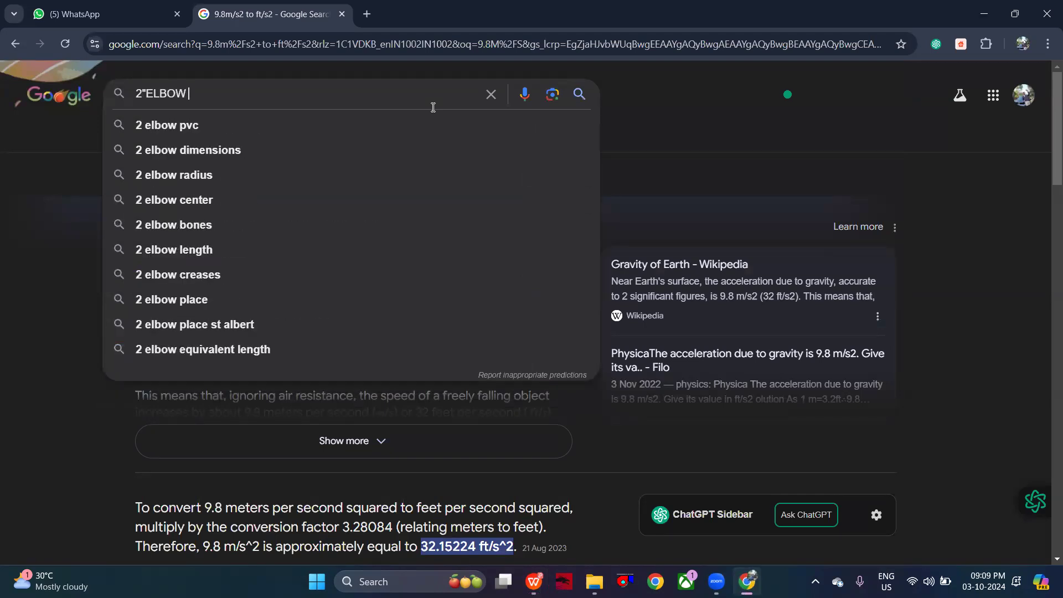
click(283, 247)
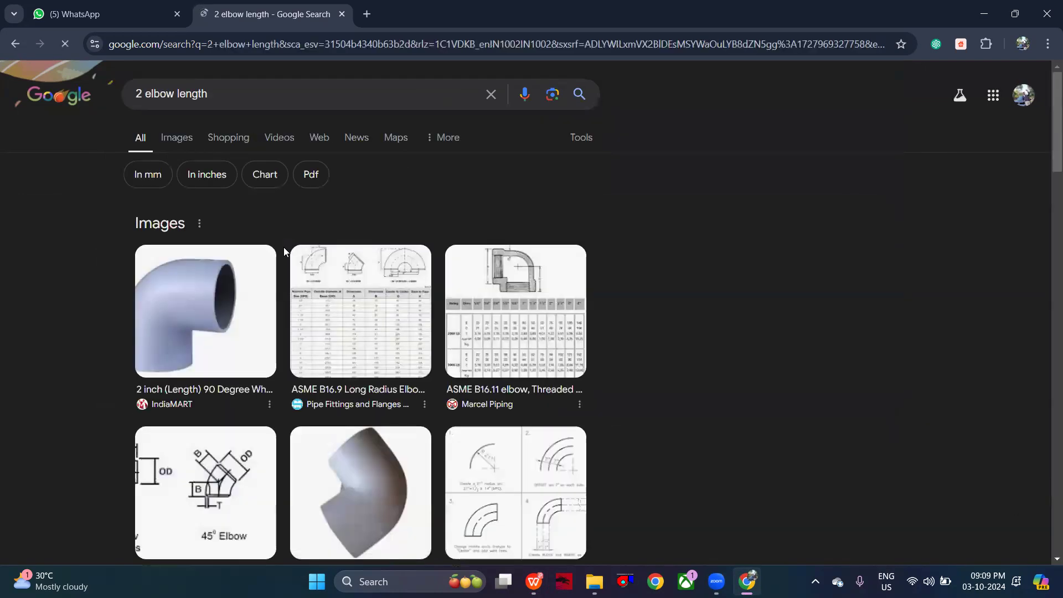
- Open the 90° Elbow Long Radius PDF from Wellgrow Industries Corp and examine its elbow dimension table
scroll(283, 246, down, 6)
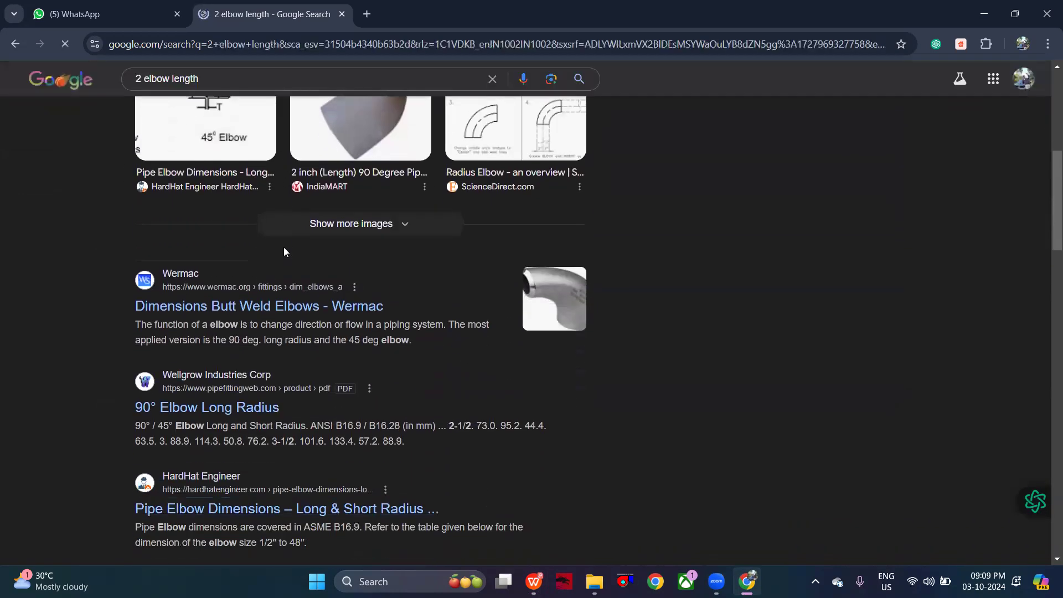
click(235, 401)
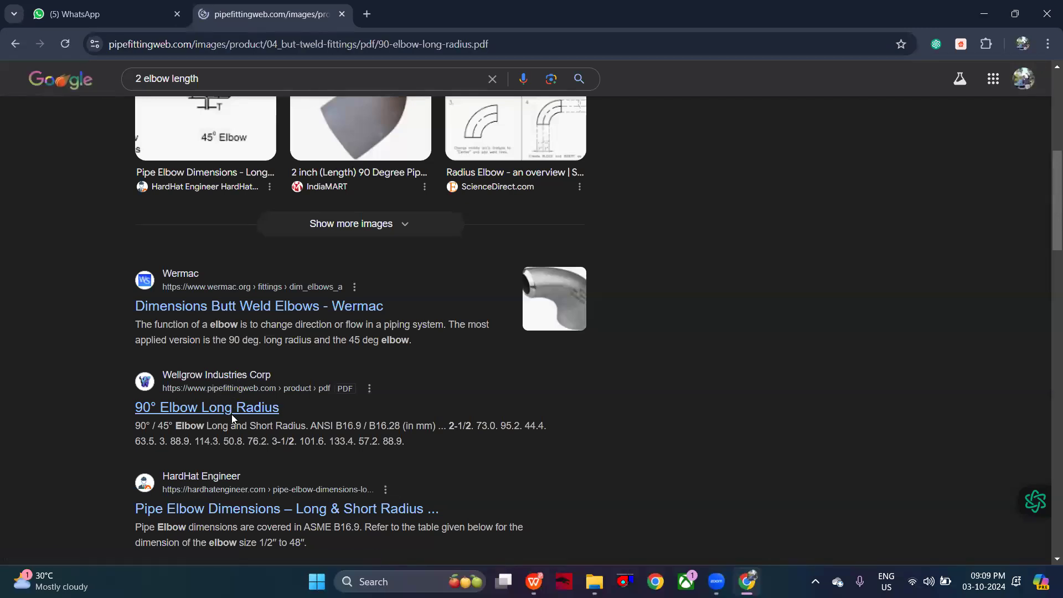
scroll(524, 398, down, 1)
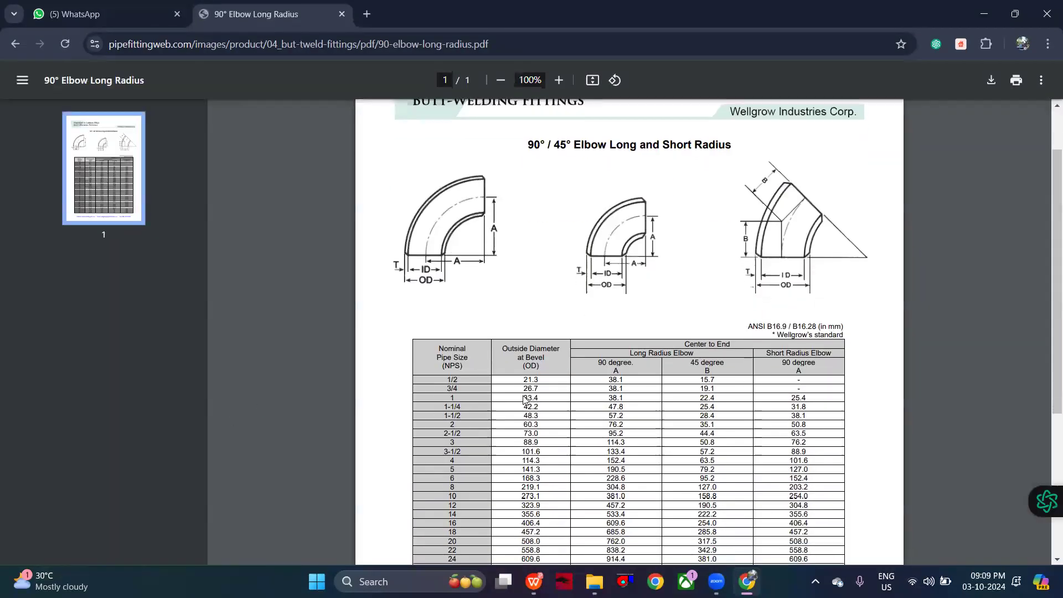
scroll(524, 399, down, 1)
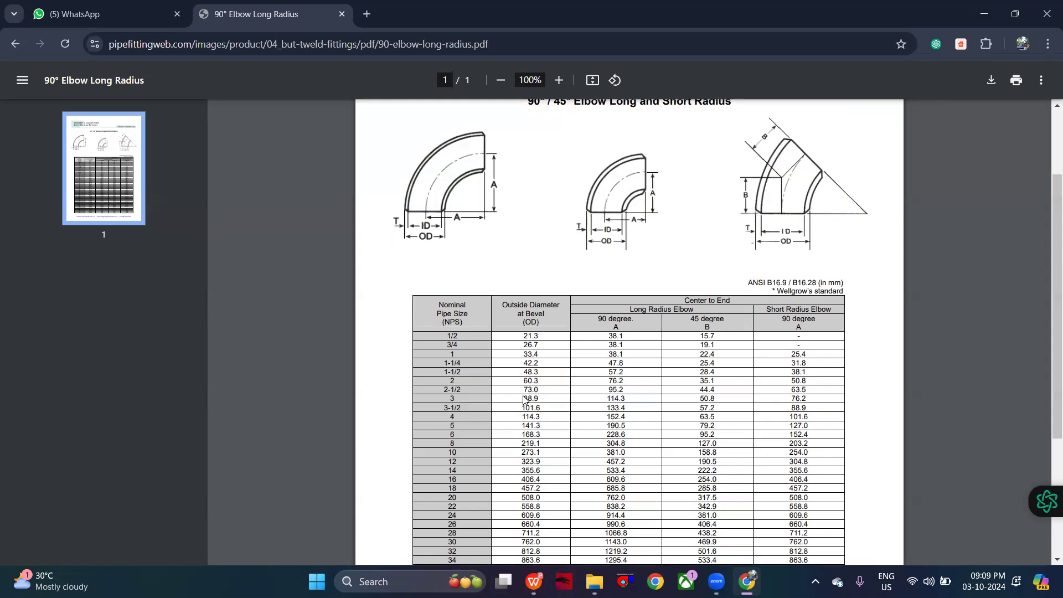
- Look through the rest of the elbow dimension table, return to the Google results and preview the ASME B16.9 Long Radius Elbow image
scroll(543, 364, down, 4)
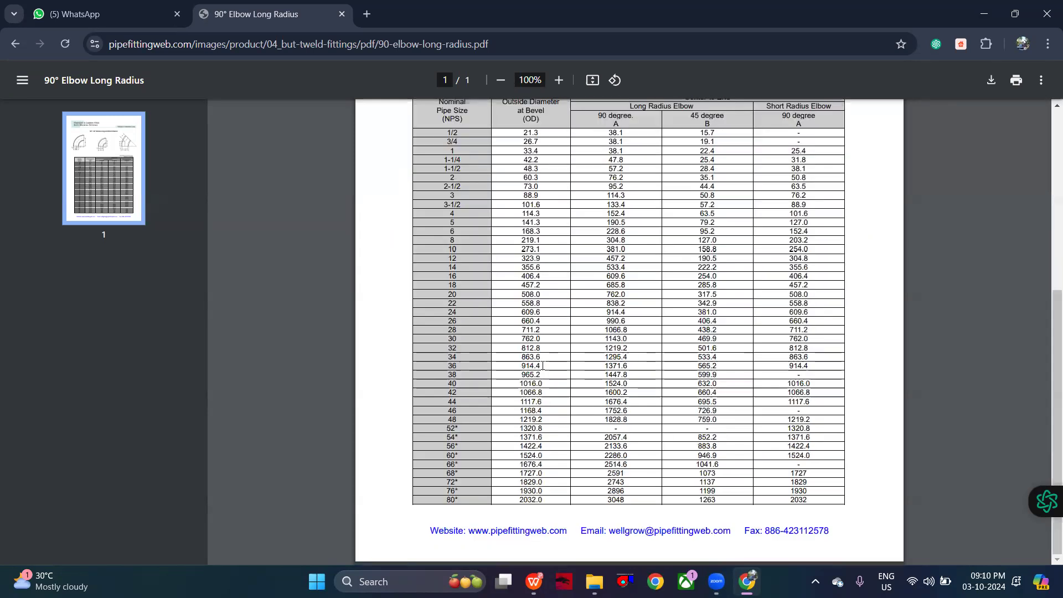
scroll(543, 365, up, 6)
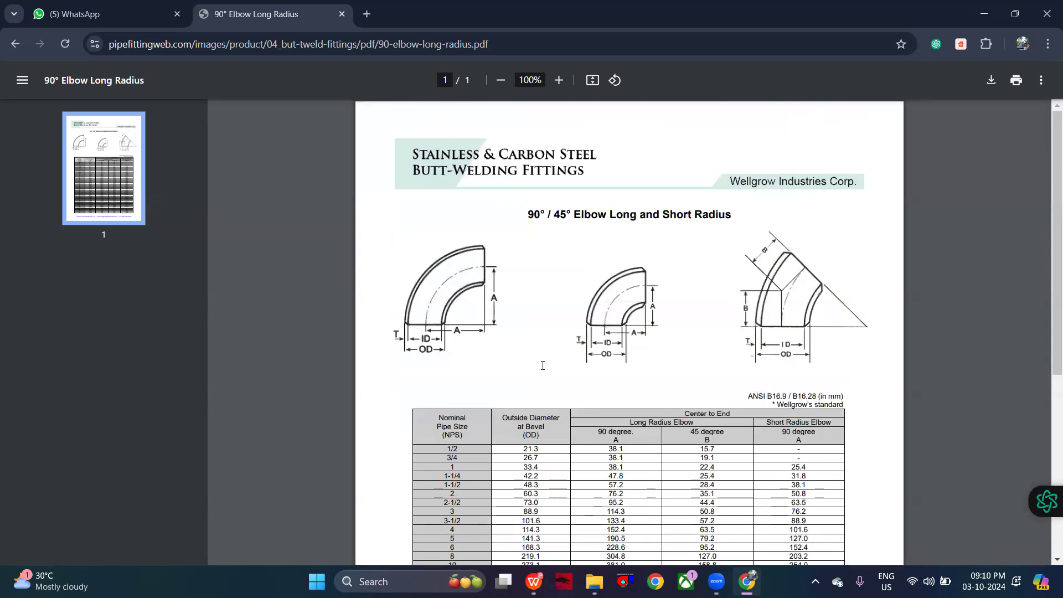
click(15, 52)
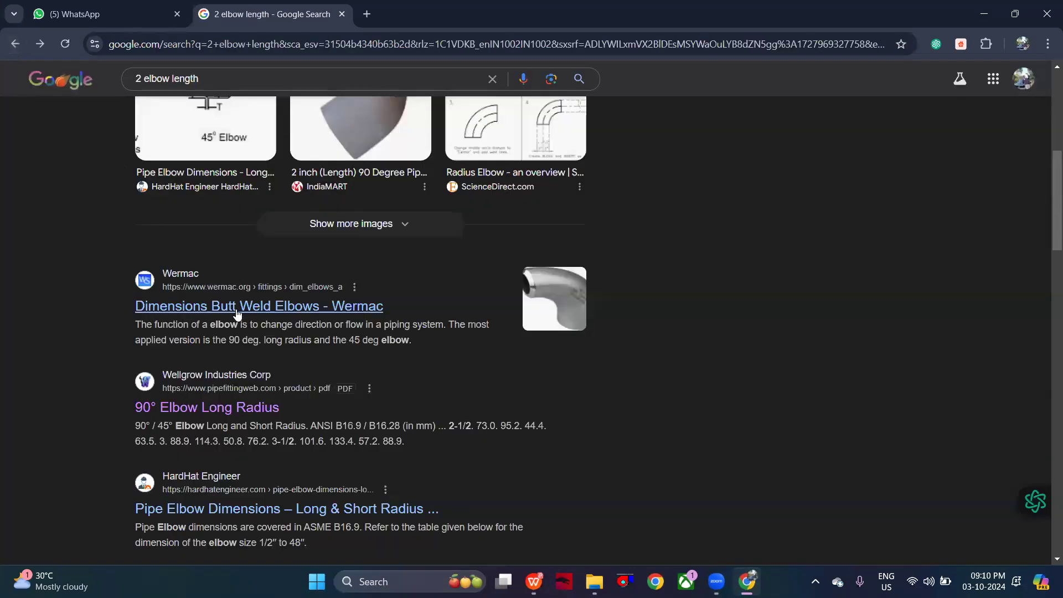
scroll(237, 314, up, 6)
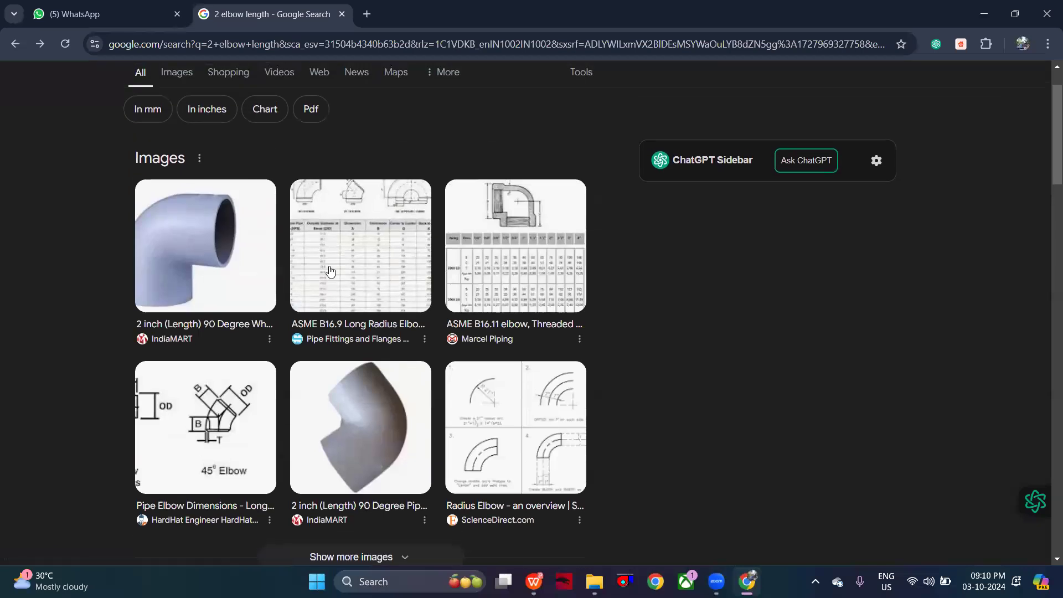
click(331, 271)
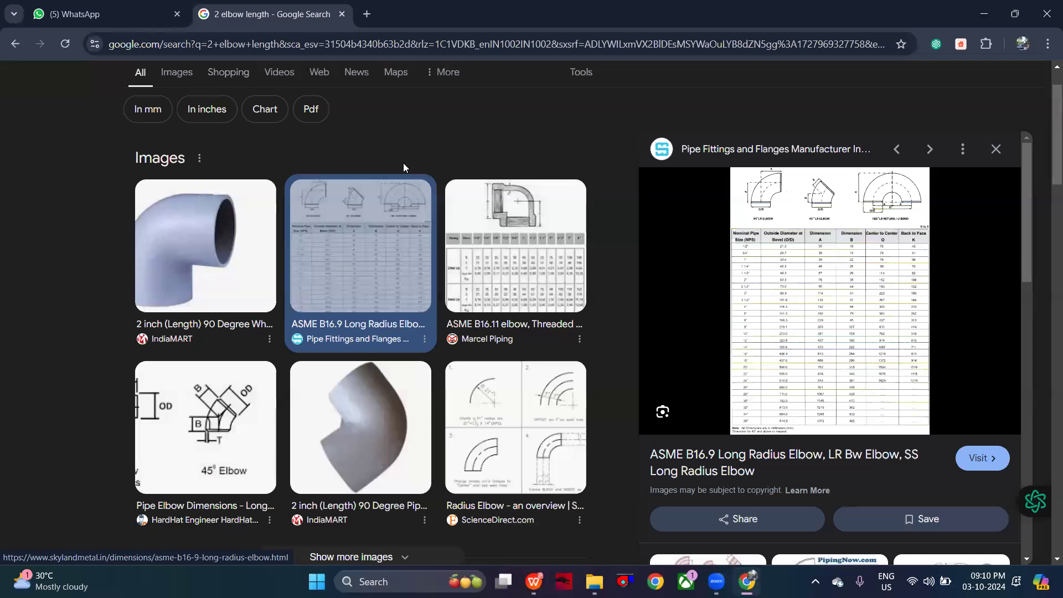
- Open the rpfindia.com result on ASME B16.9 elbow and pipe bend dimensions and examine the page for elbow lengths
scroll(279, 169, down, 10)
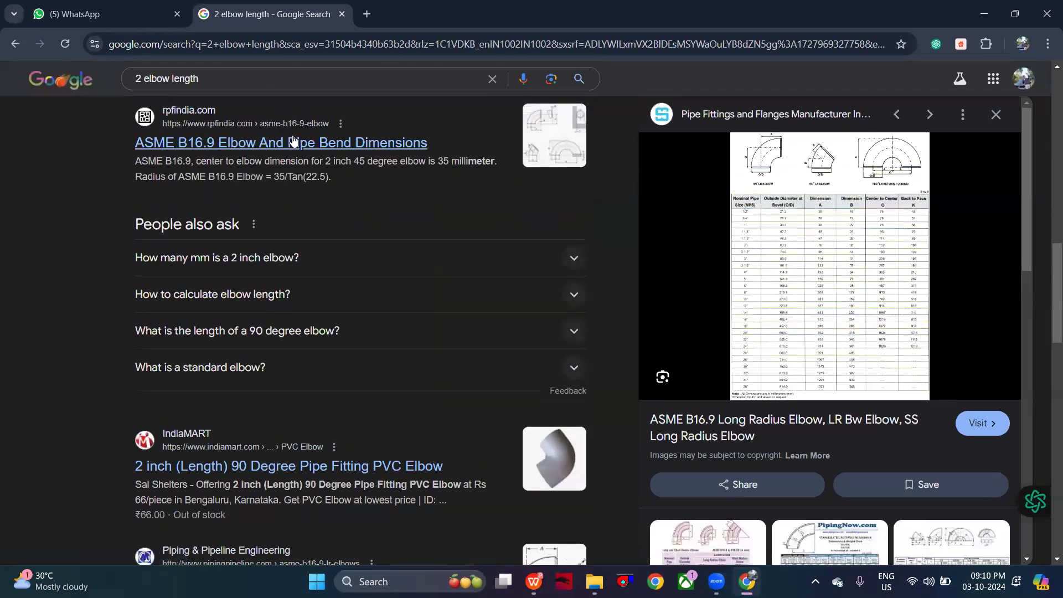
click(294, 143)
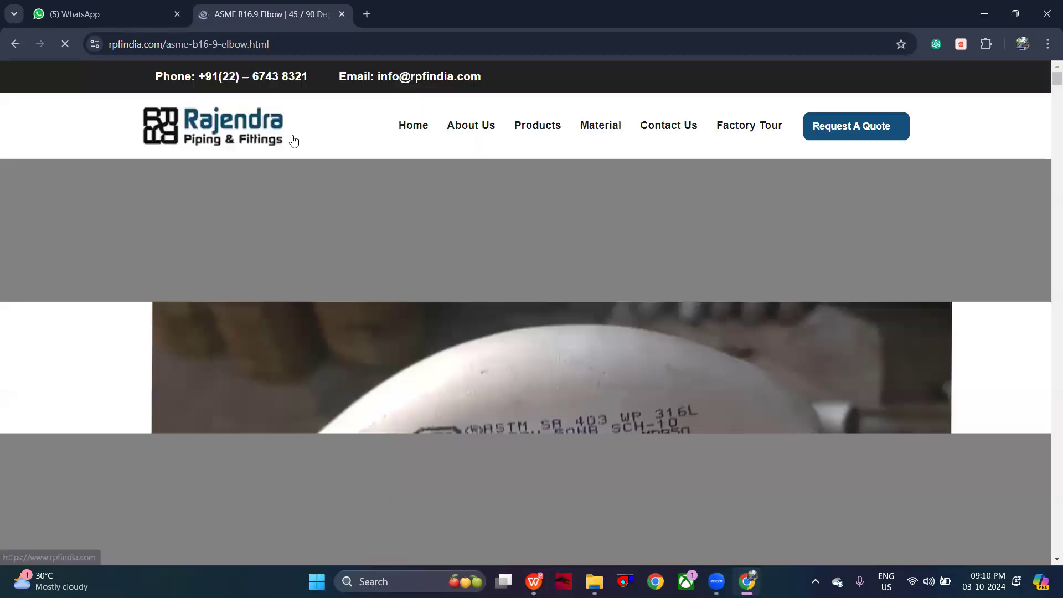
scroll(430, 345, down, 6)
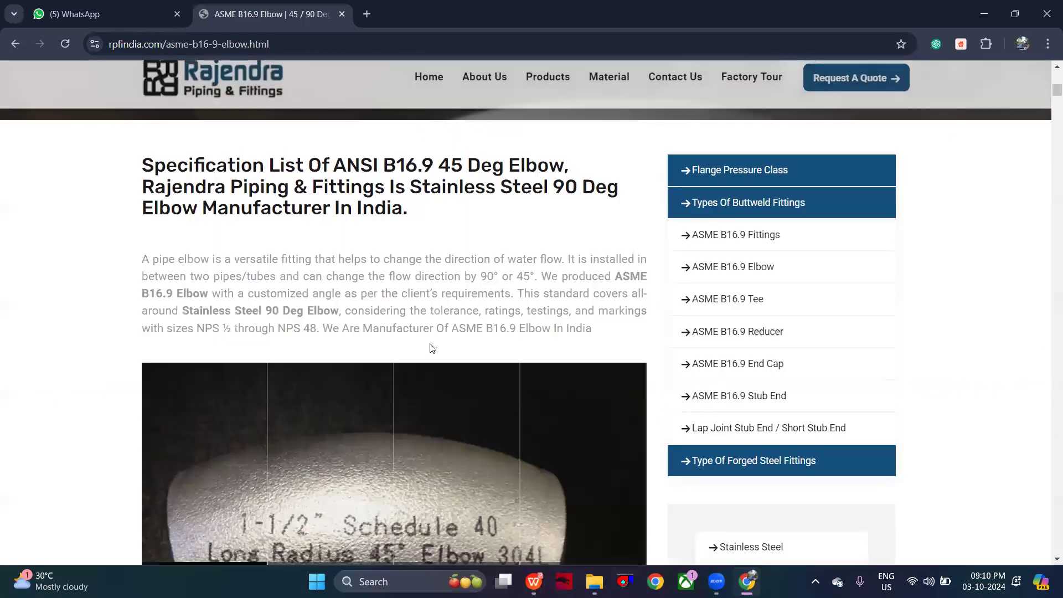
scroll(431, 354, down, 7)
scroll(341, 311, up, 5)
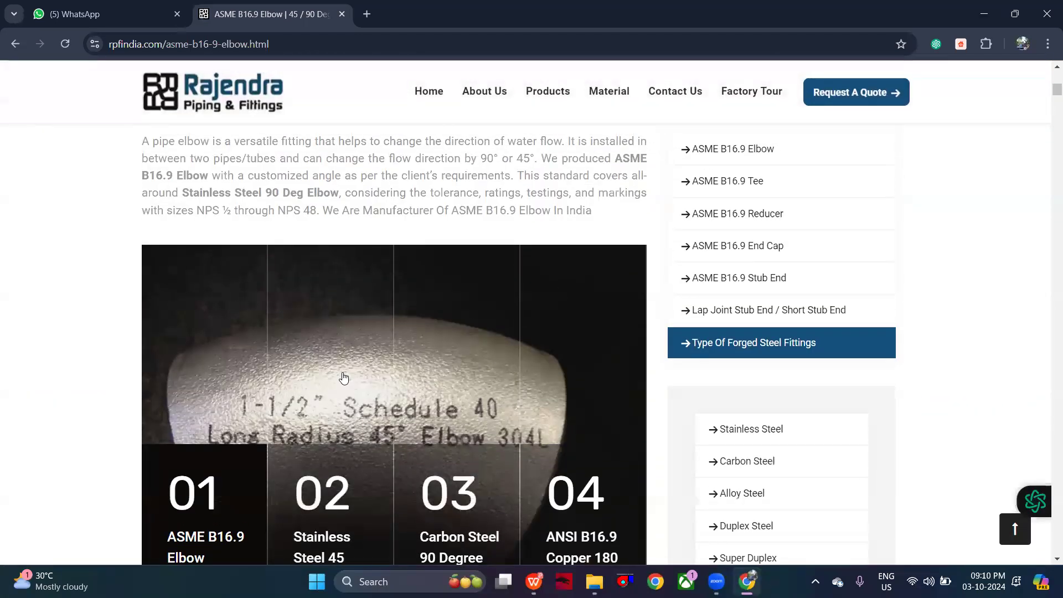
scroll(344, 377, down, 6)
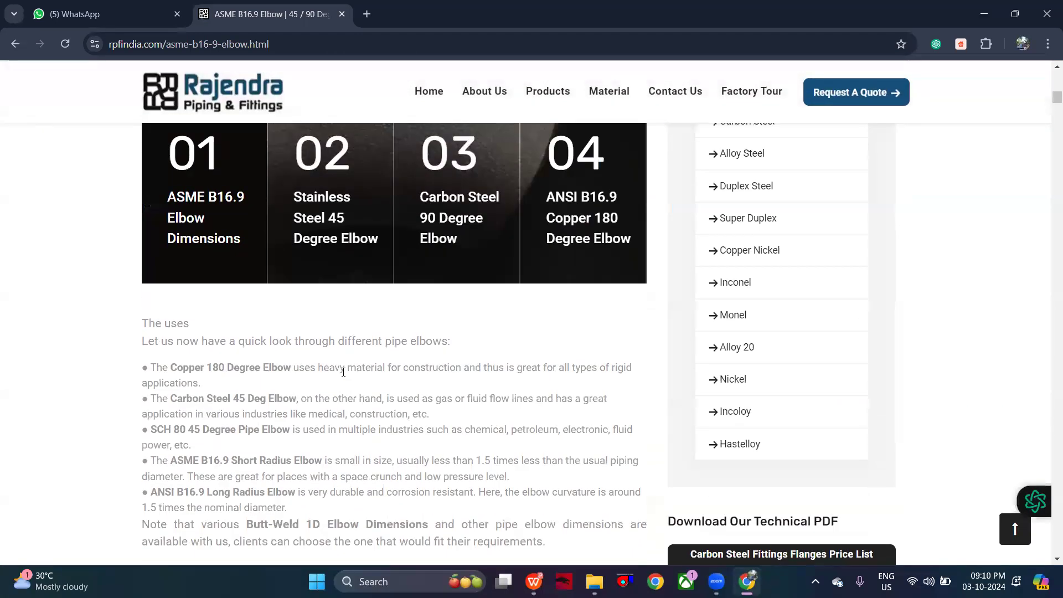
scroll(343, 372, down, 8)
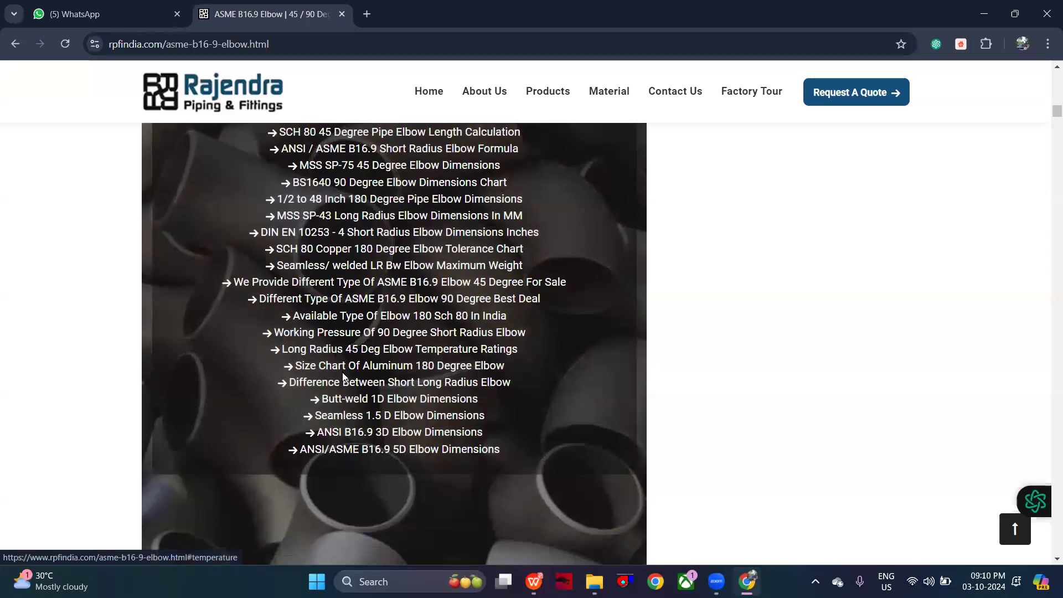
- Return to the Google results and expand the question "How many mm is a 2 inch elbow?"
click(15, 44)
click(267, 258)
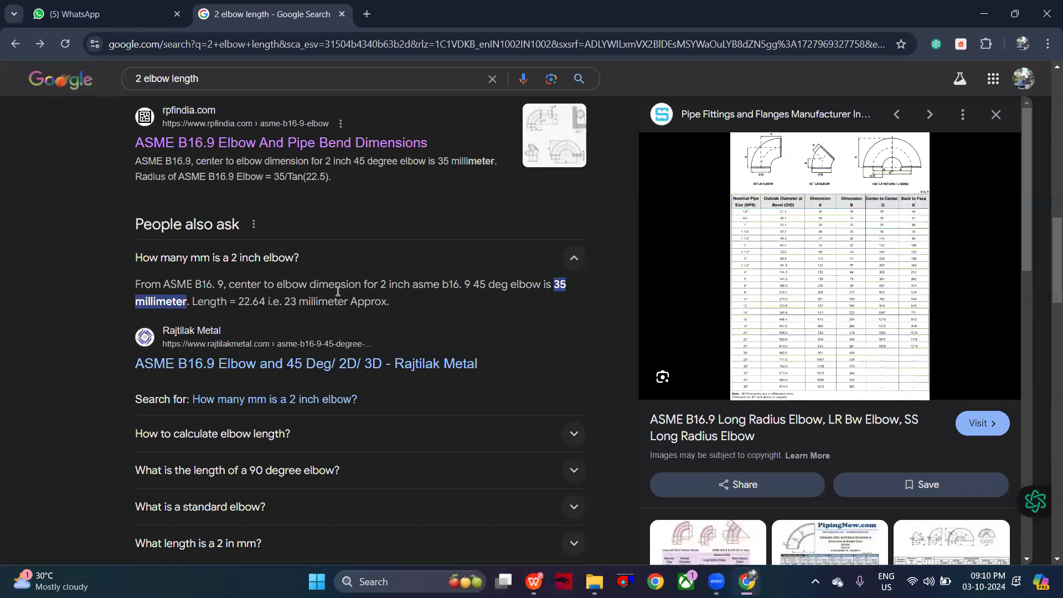
scroll(337, 295, up, 10)
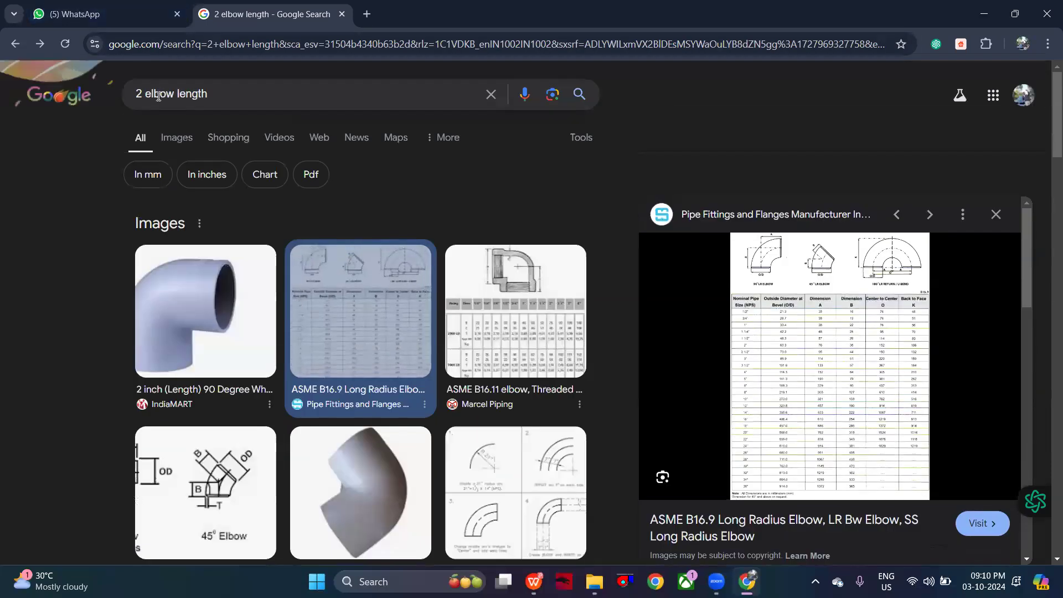
- Search Google for "2" 90 DEGREE elbow length" and expand the question "What is the length of a 90 degree elbow?"
click(142, 97)
text(90)
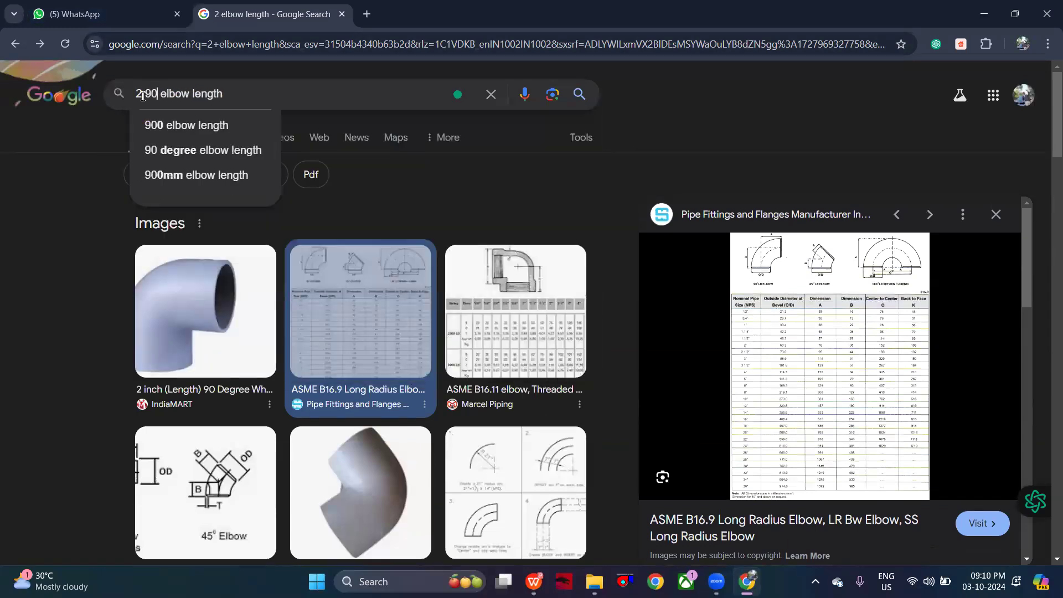
text( DEGREE)
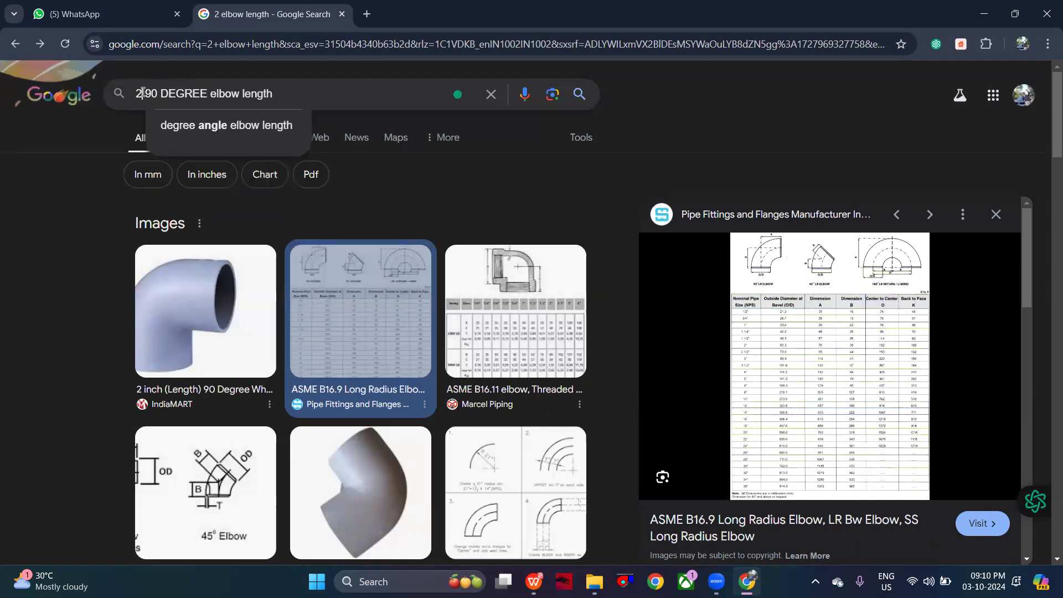
click(143, 93)
text(")
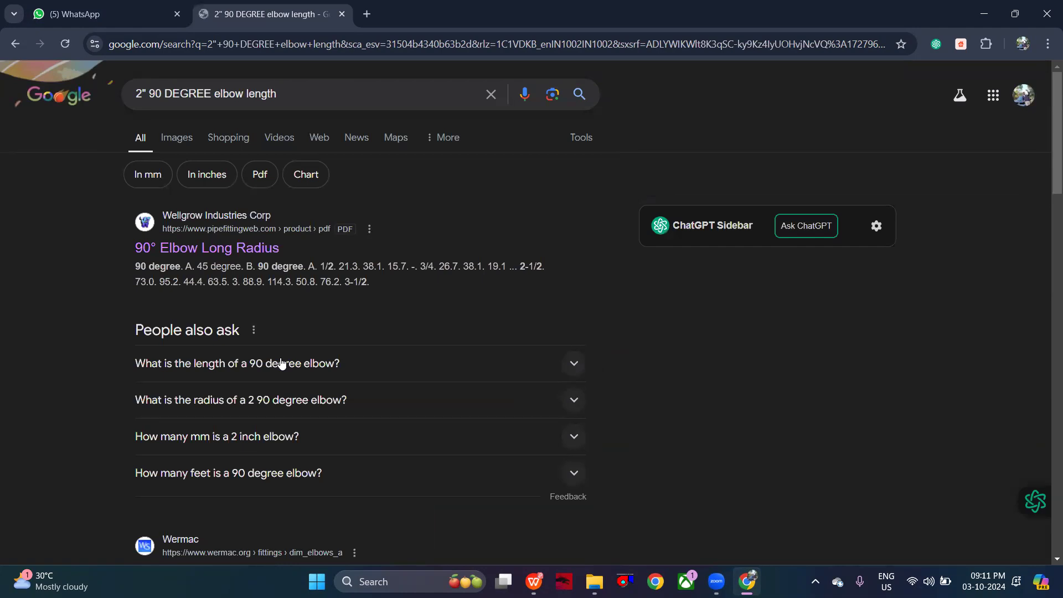
click(281, 362)
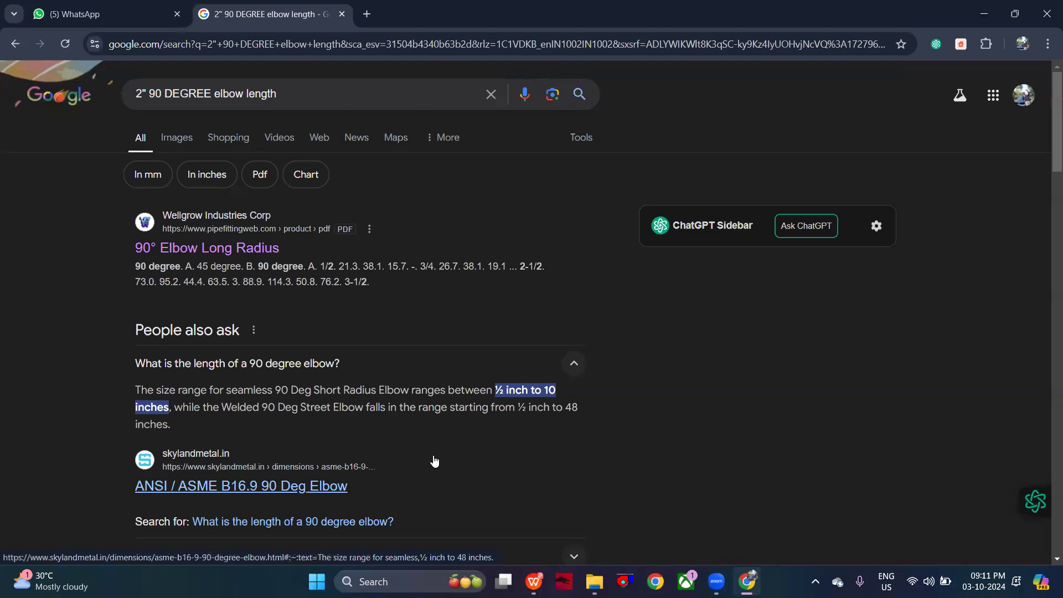
scroll(434, 461, down, 2)
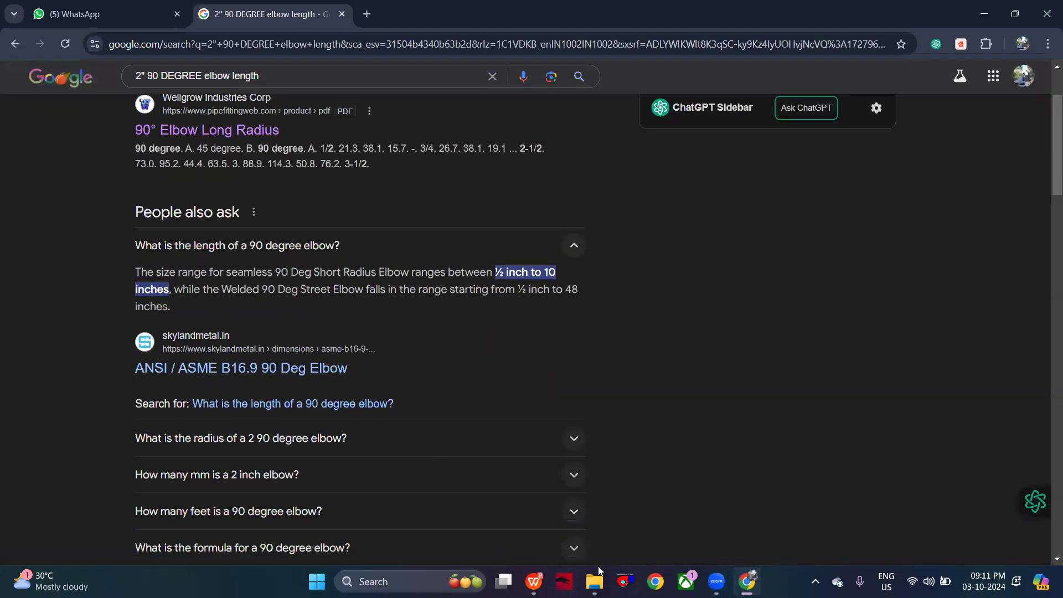
- Switch to WPS to check the Figure 14.6 pipe flow chart in Fire&PlumbingTables.pdf, and return to Chrome
click(542, 579)
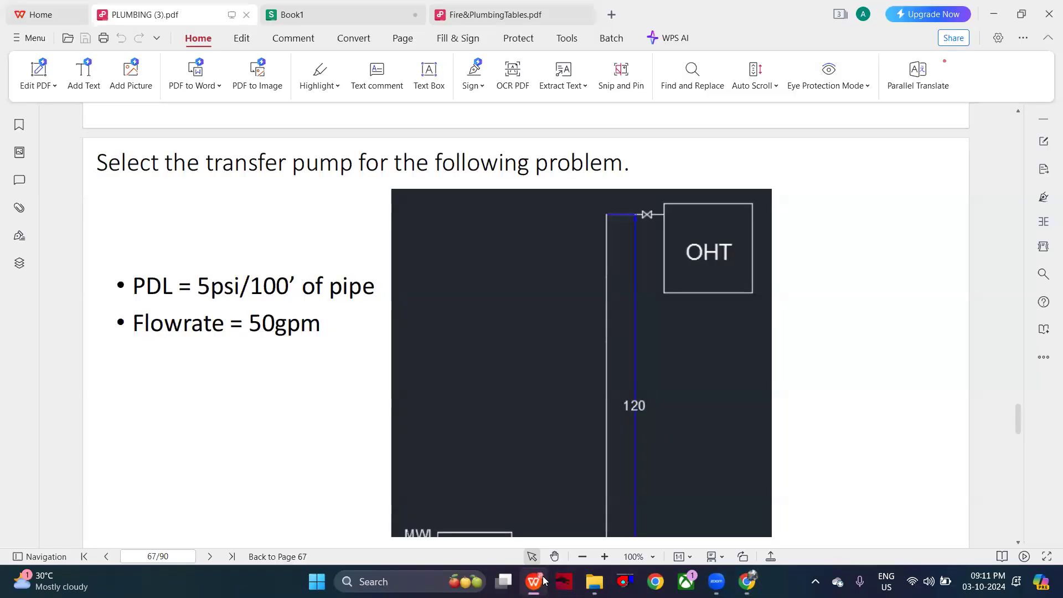
click(505, 16)
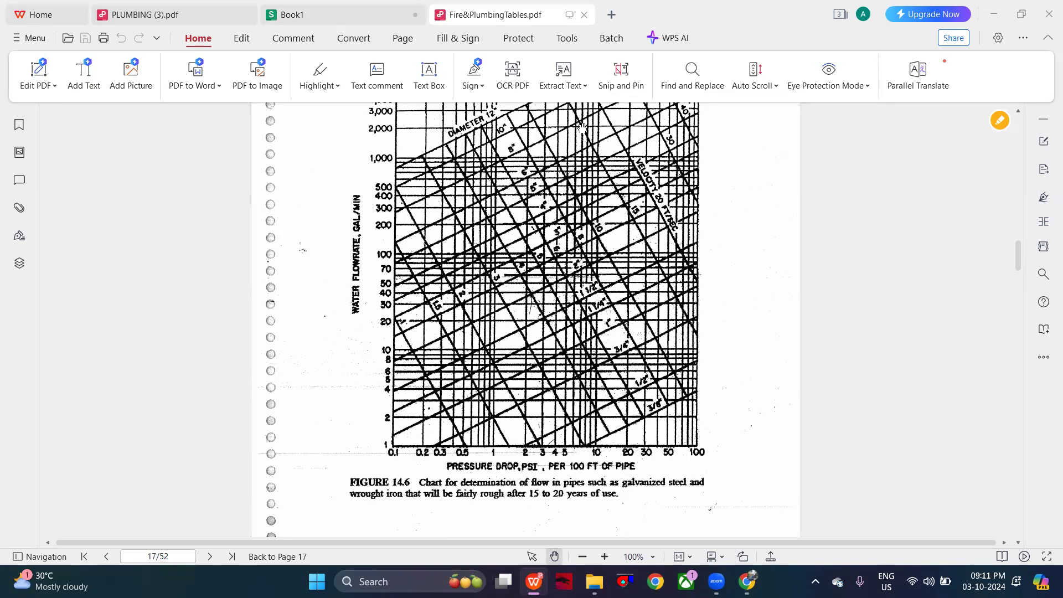
click(746, 581)
- Expand "How many mm is a 2 inch elbow?" among the related questions and look through the remaining results
scroll(506, 430, down, 2)
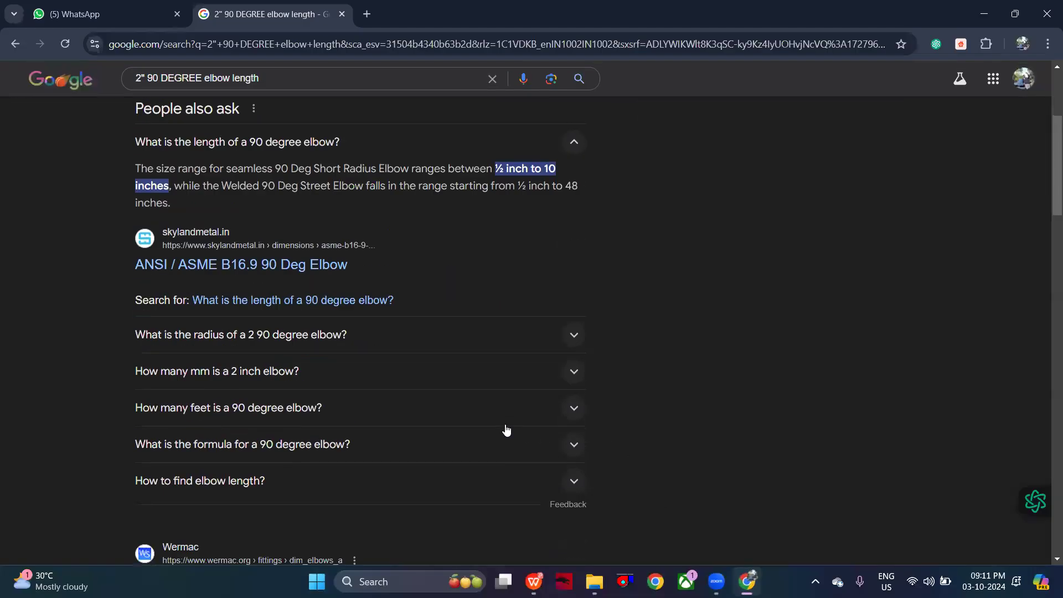
click(506, 372)
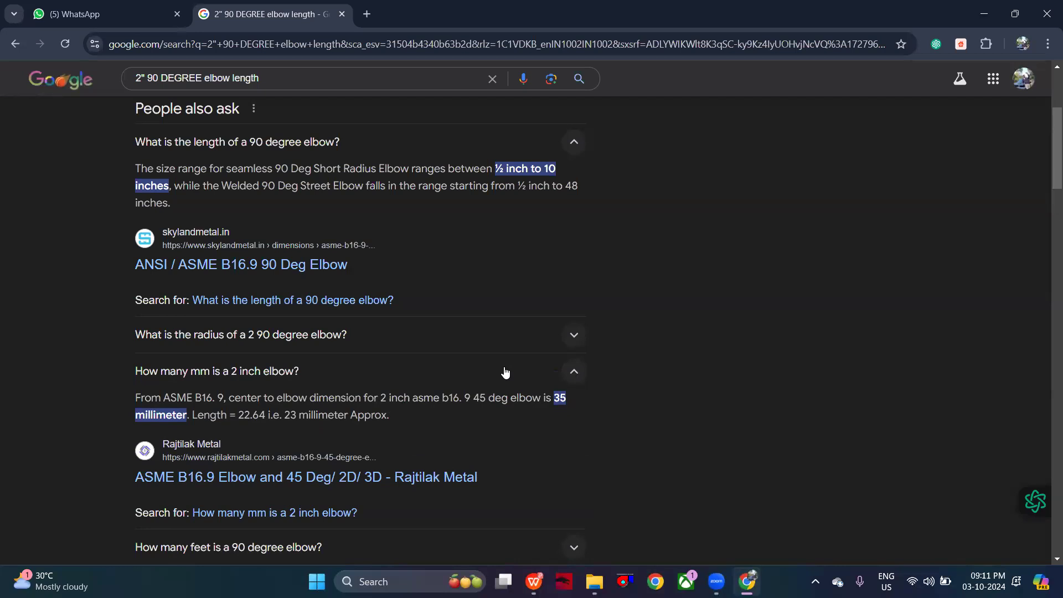
scroll(505, 372, down, 7)
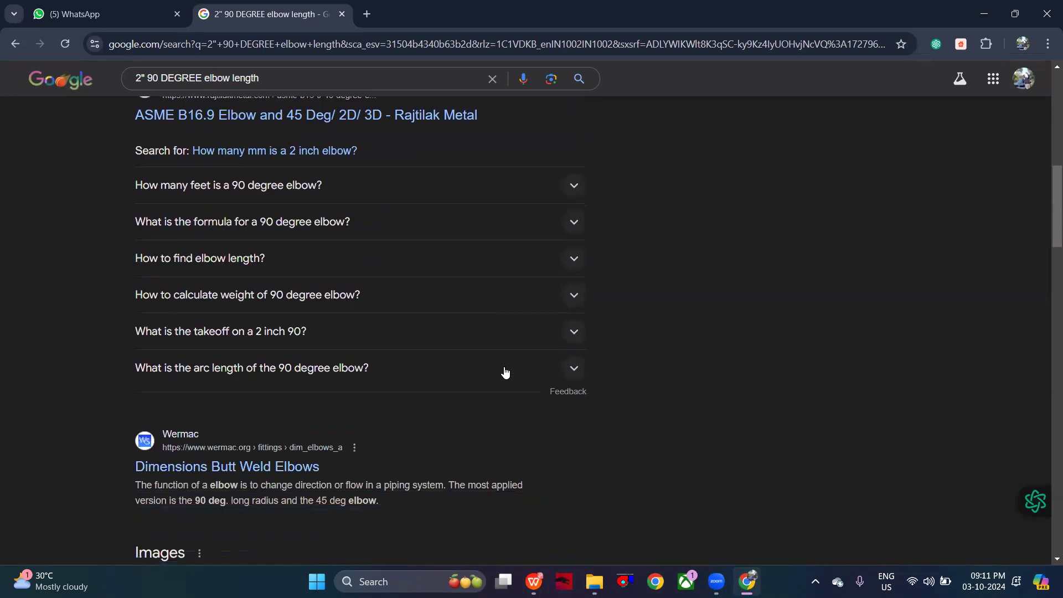
scroll(505, 372, up, 3)
- Switch to WPS and view the transfer pump diagram in PLUMBING (3).pdf and the flow chart in Fire&PlumbingTables.pdf
key(alt+Tab)
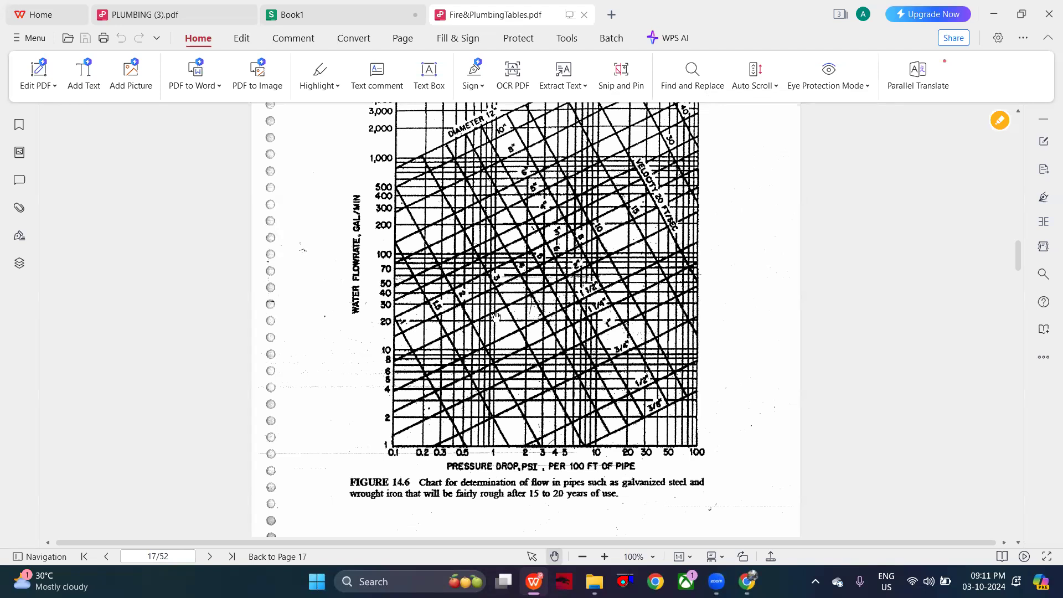
click(204, 16)
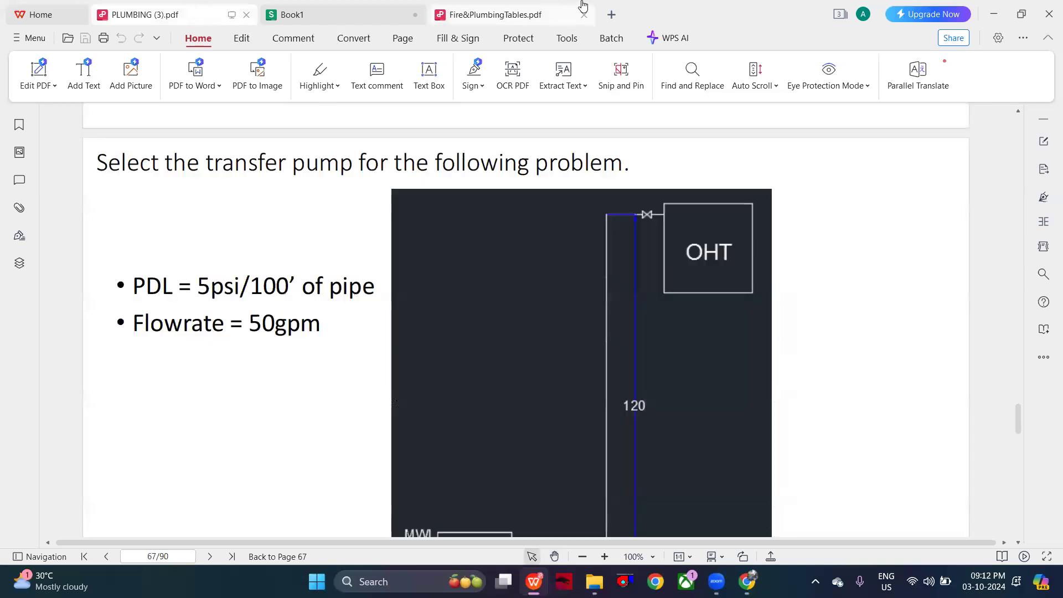
click(505, 11)
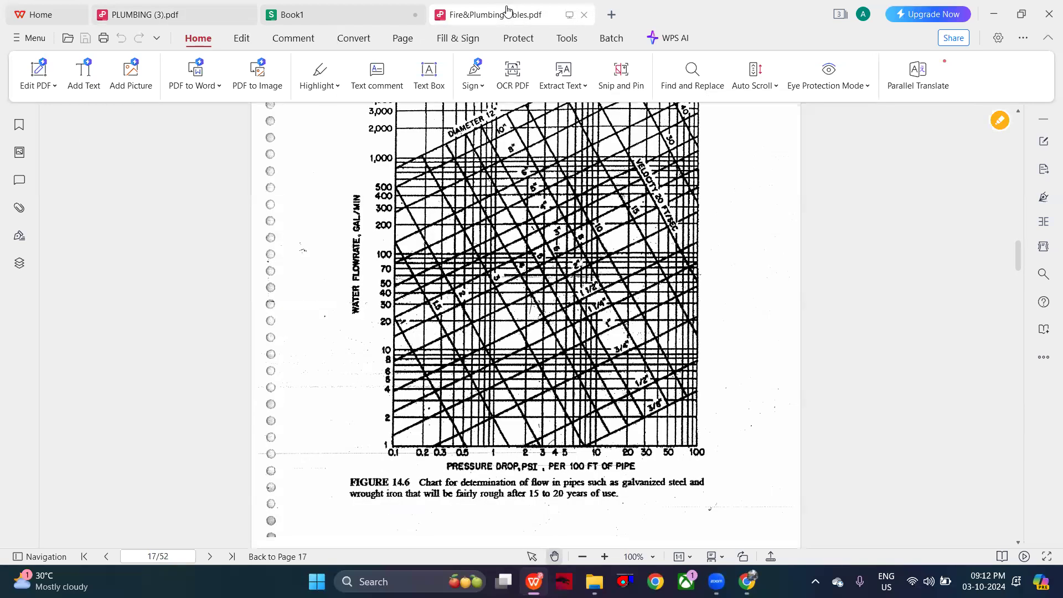
- In the Book1 spreadsheet, enter the label 2" ELBOW in A16 and the length 5FEET in B16
click(328, 4)
click(94, 362)
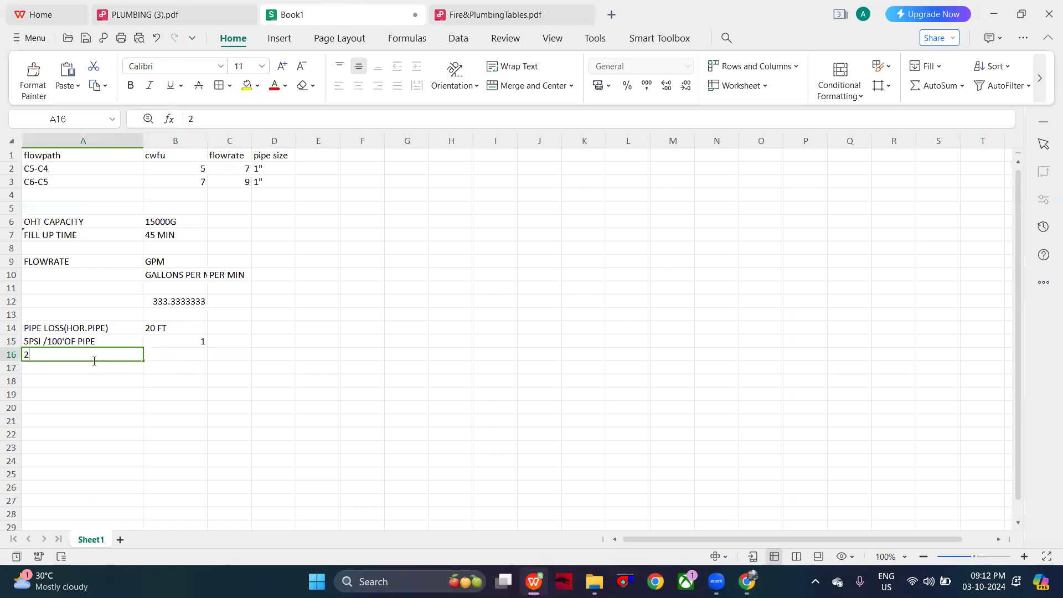
text(2")
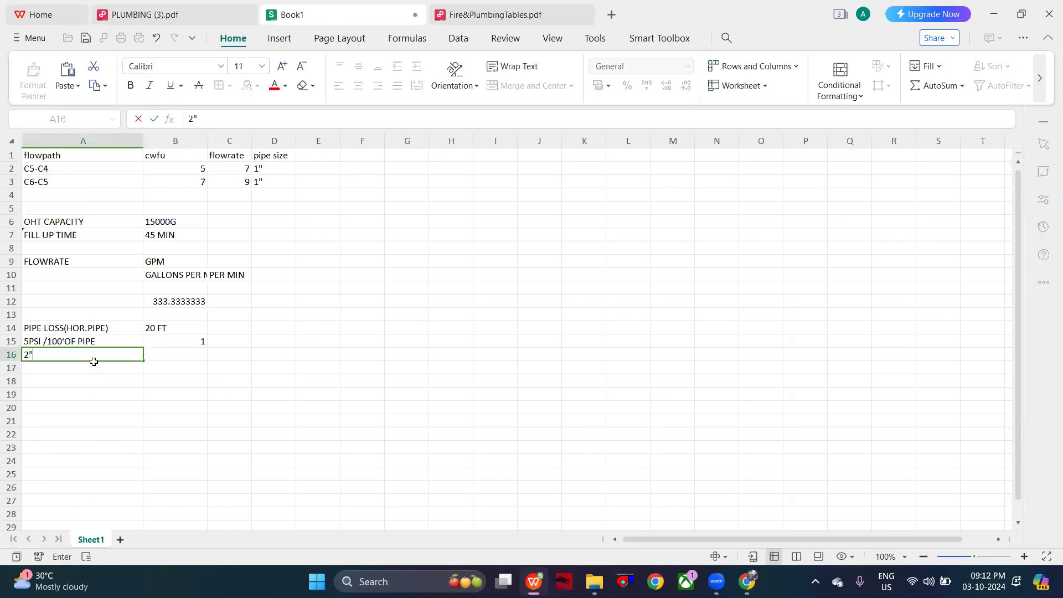
text( ELBOW)
click(185, 359)
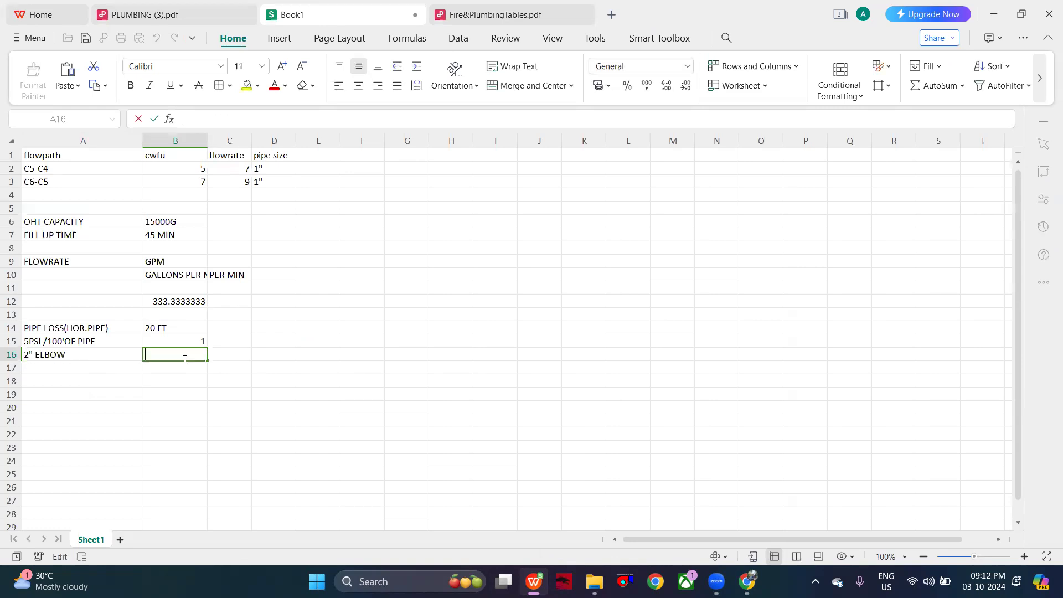
text(5FEET)
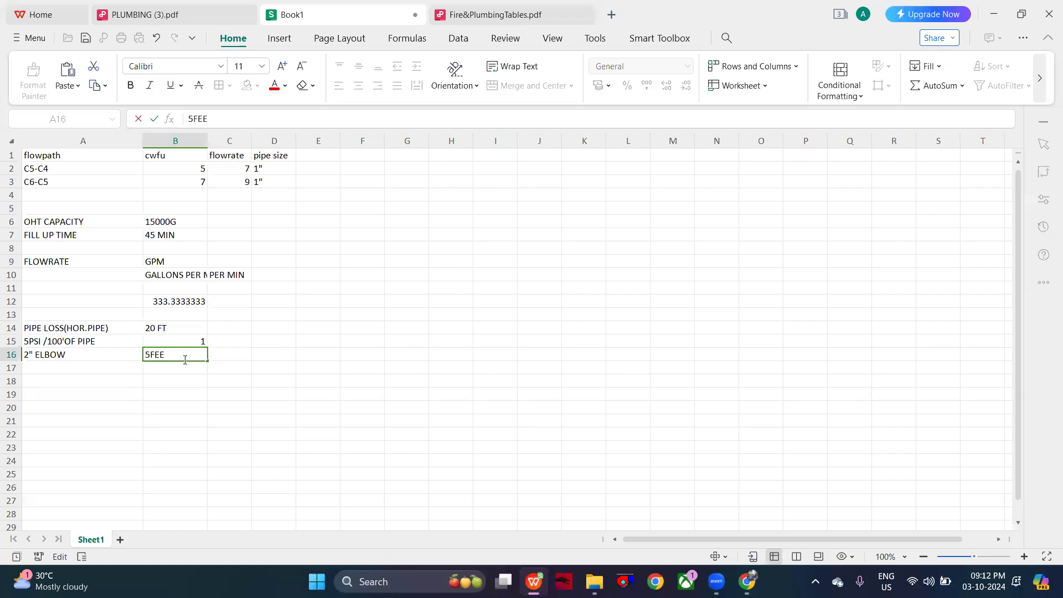
- Calculate the friction loss for two elbows in B17 with the formula =(5/100)*5*2
double_click(173, 369)
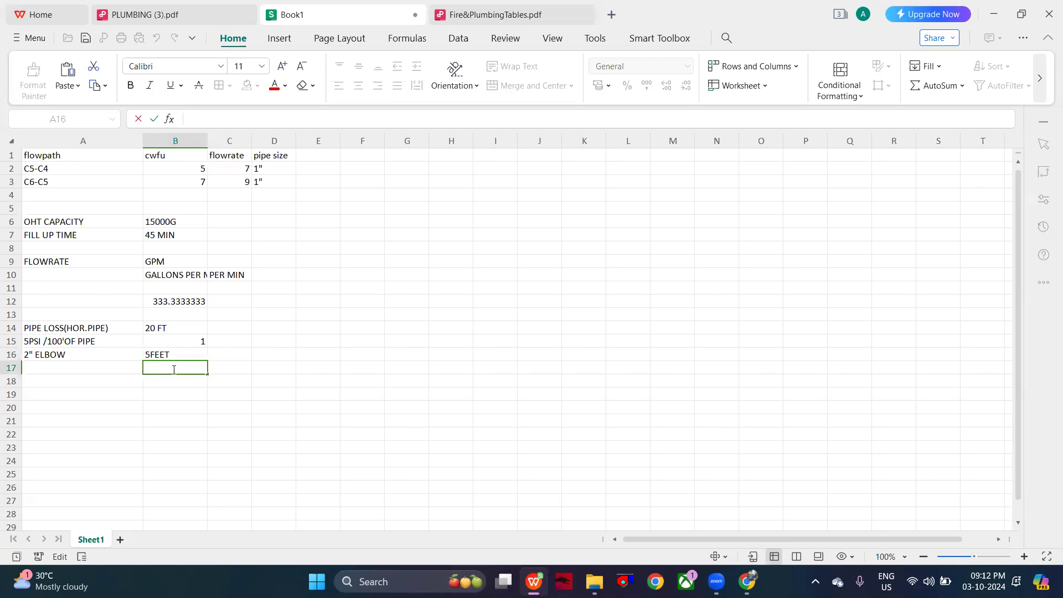
text(=)
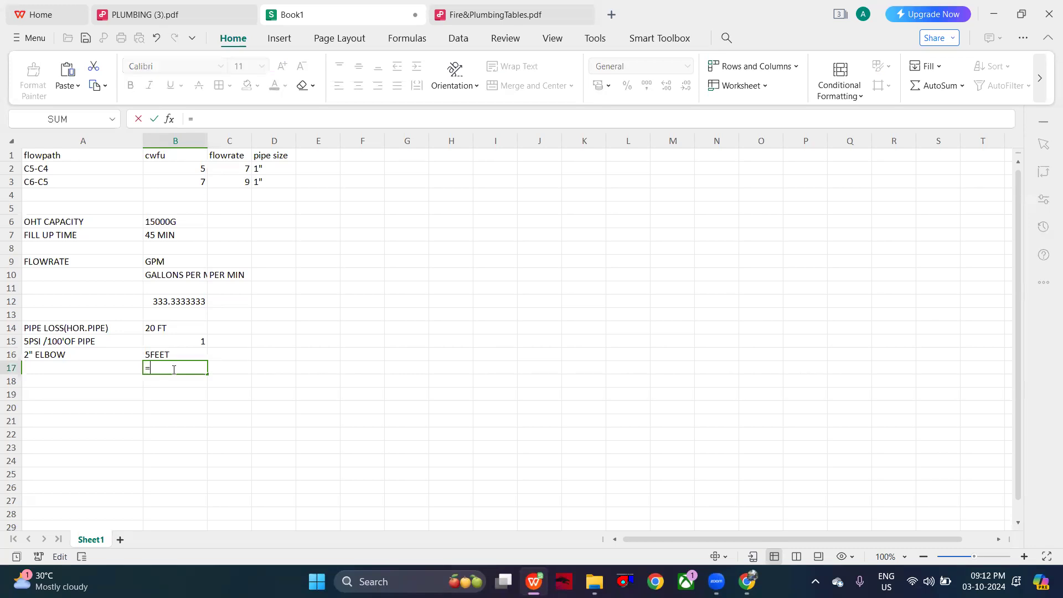
text(()
text(5)
text(/100)
text())
text(*)
text(5)
text(*)
text(2)
key(Return)
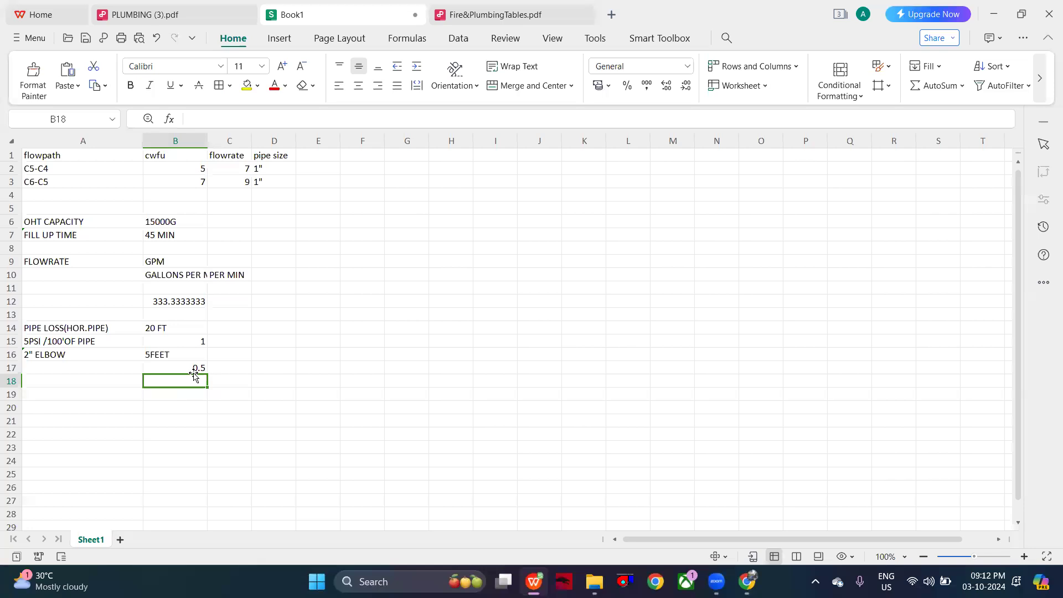
- In PLUMBING (3).pdf, examine the equivalent length and friction head loss slide and the total dynamic head and BHP formulas
click(151, 4)
scroll(287, 287, down, 15)
scroll(288, 286, up, 3)
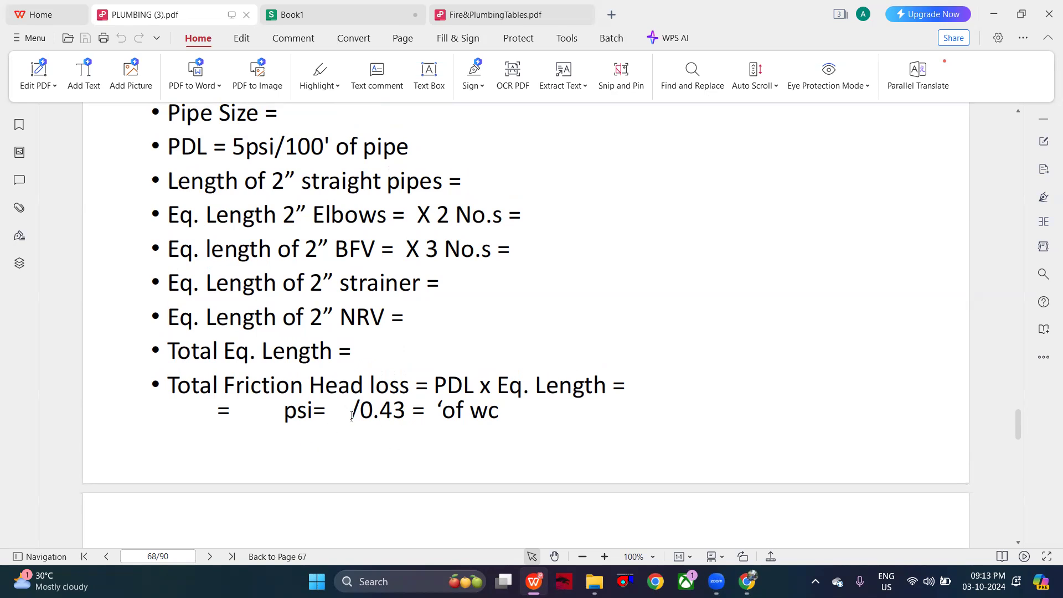
scroll(353, 419, down, 6)
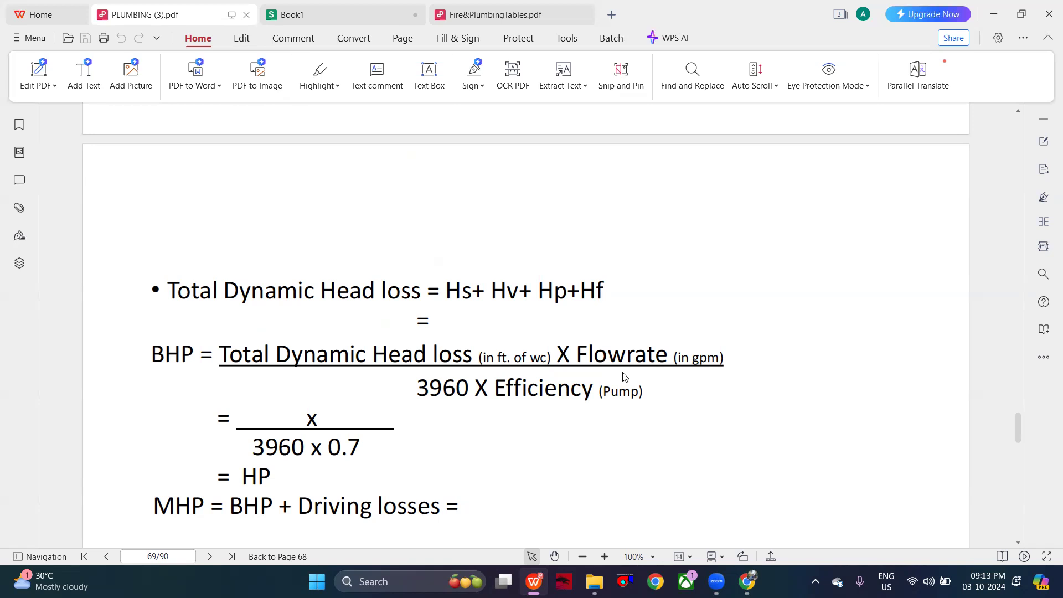
- Review the Book1 calculations, the flow chart in Fire&PlumbingTables.pdf, and the head loss, BHP and MHP formulas in PLUMBING (3).pdf
click(308, 6)
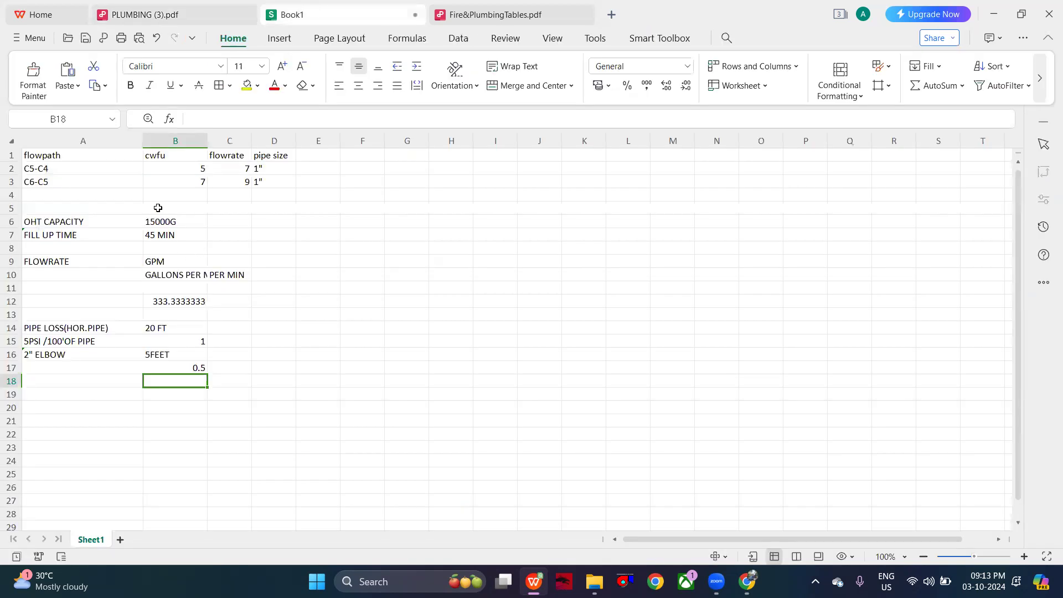
click(482, 12)
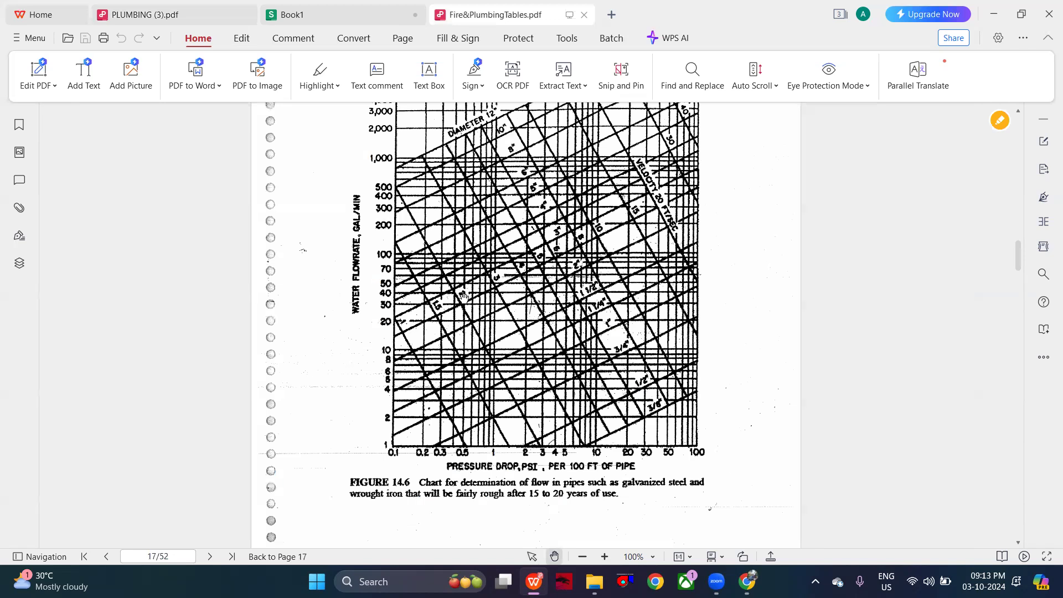
click(195, 12)
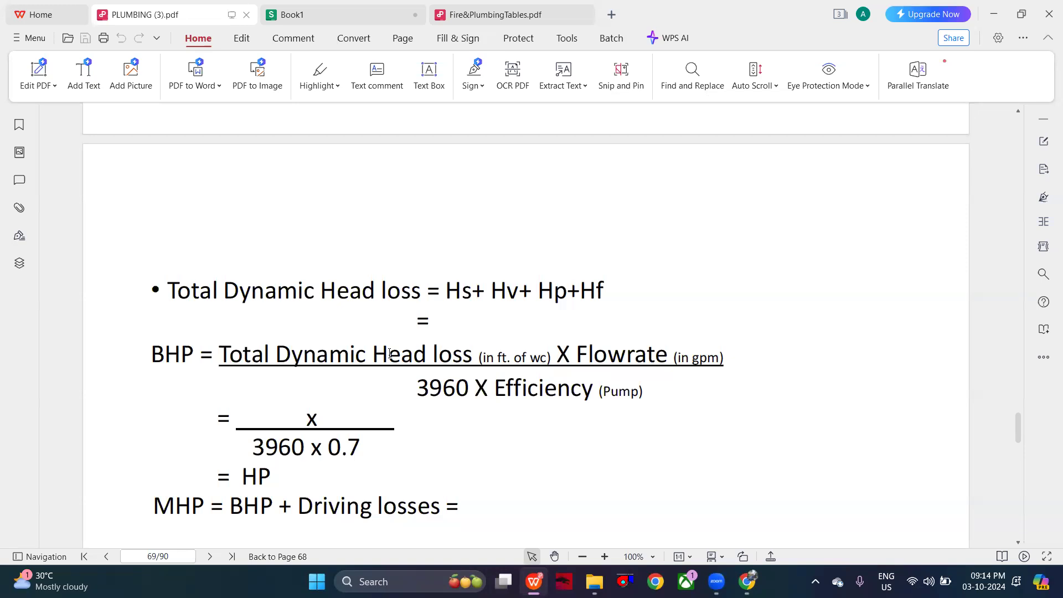
scroll(463, 476, down, 3)
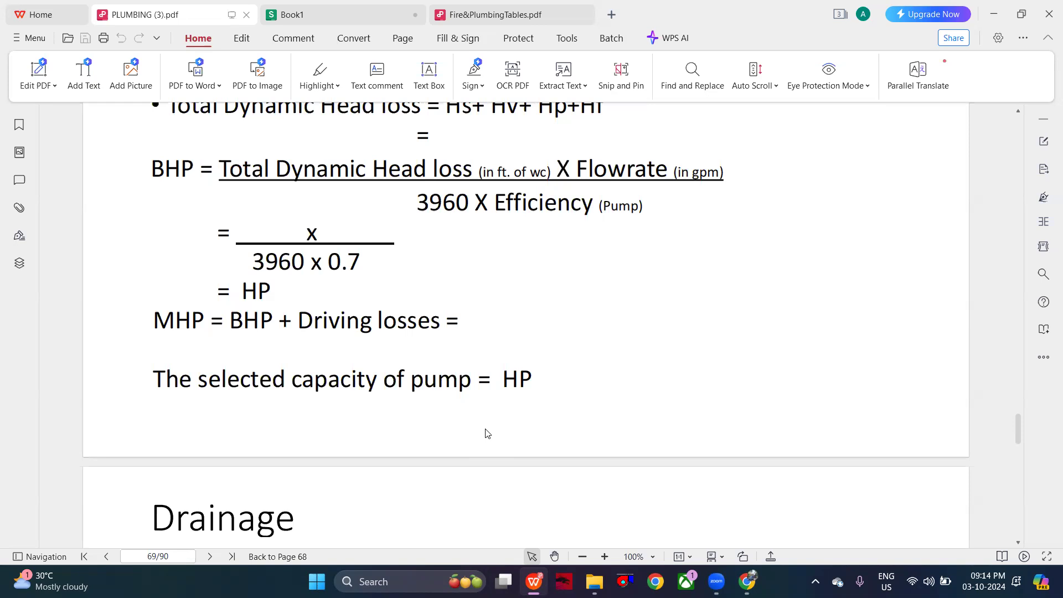
scroll(601, 264, up, 6)
- Switch to Chrome and open the skylandmetal.in ANSI / ASME B16.9 90 Deg Elbow page from the elbow length search results
click(747, 582)
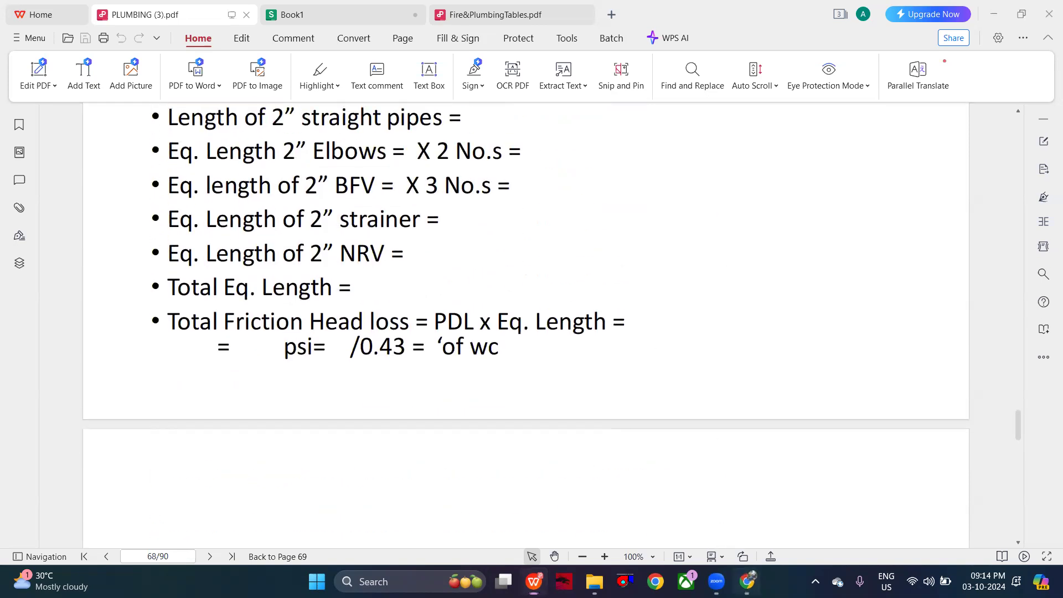
scroll(404, 278, down, 1)
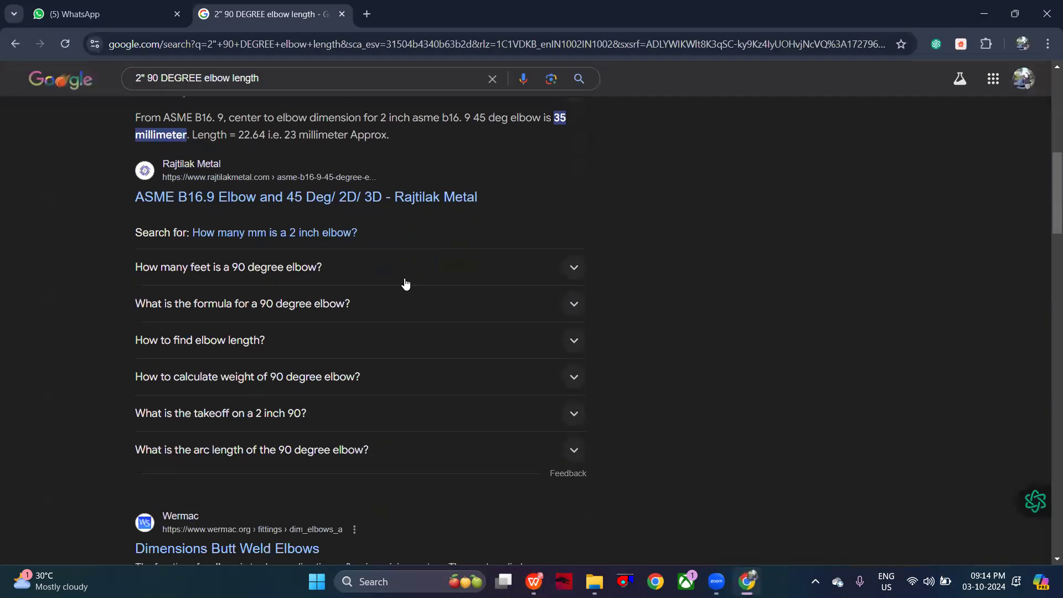
scroll(405, 283, down, 10)
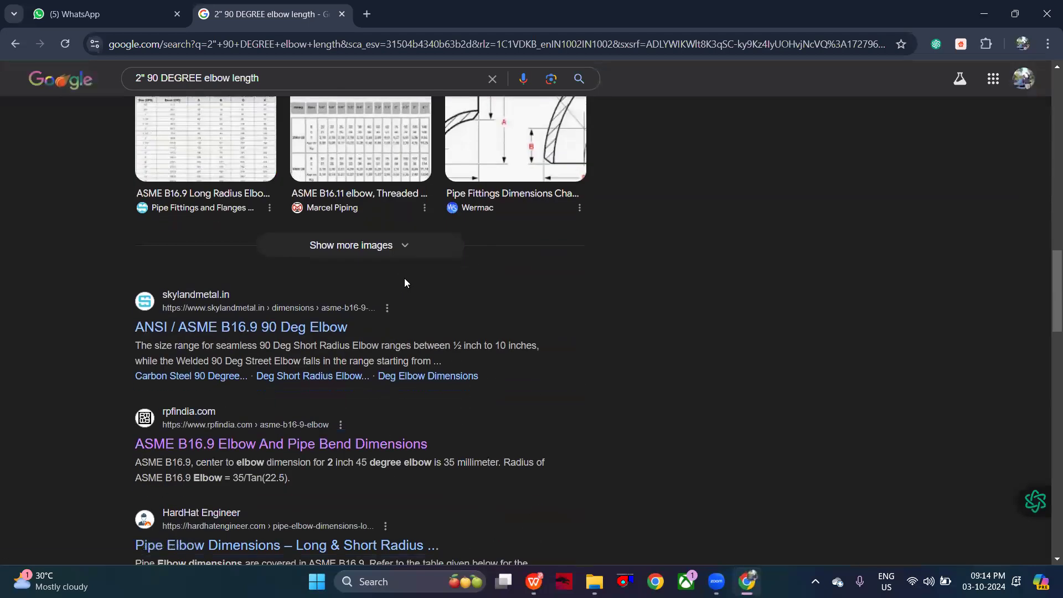
click(321, 328)
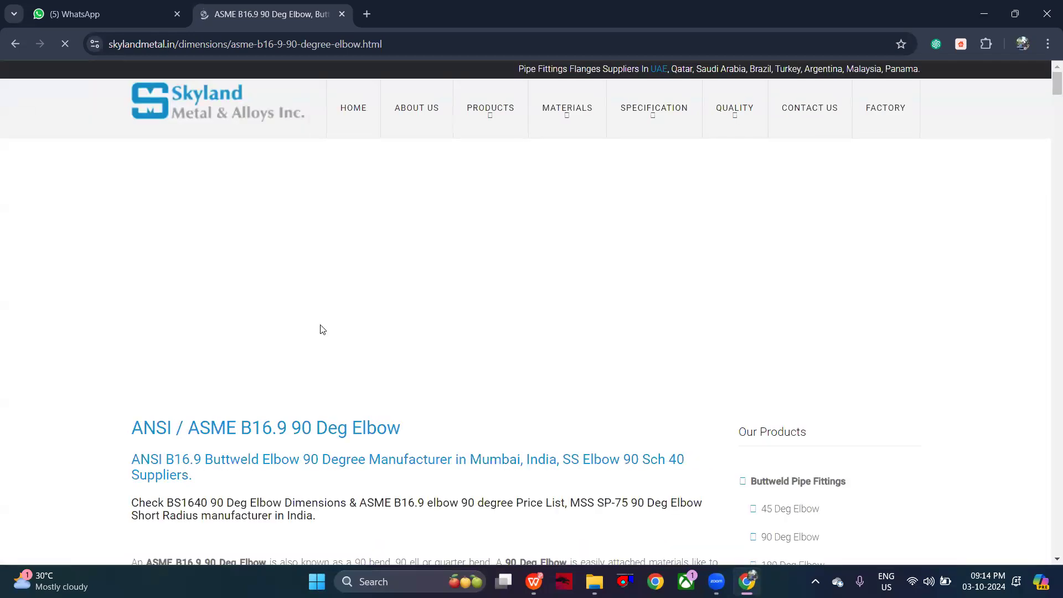
- Examine the 90-degree elbow page's descriptions, price list and short radius specification for elbow length data, and return to the search results
scroll(320, 326, down, 2)
scroll(320, 329, down, 1)
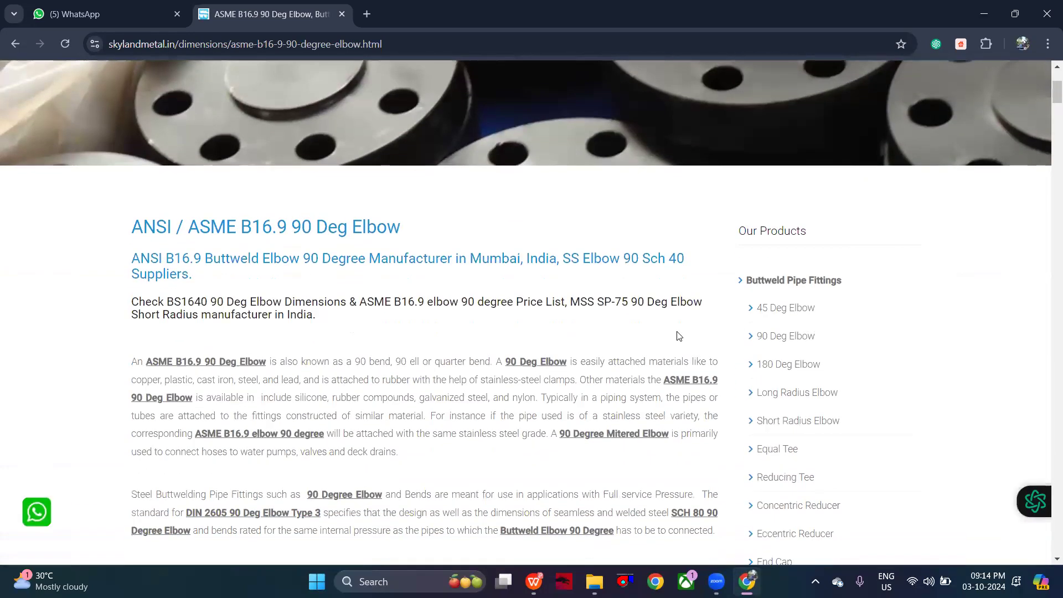
scroll(655, 357, down, 9)
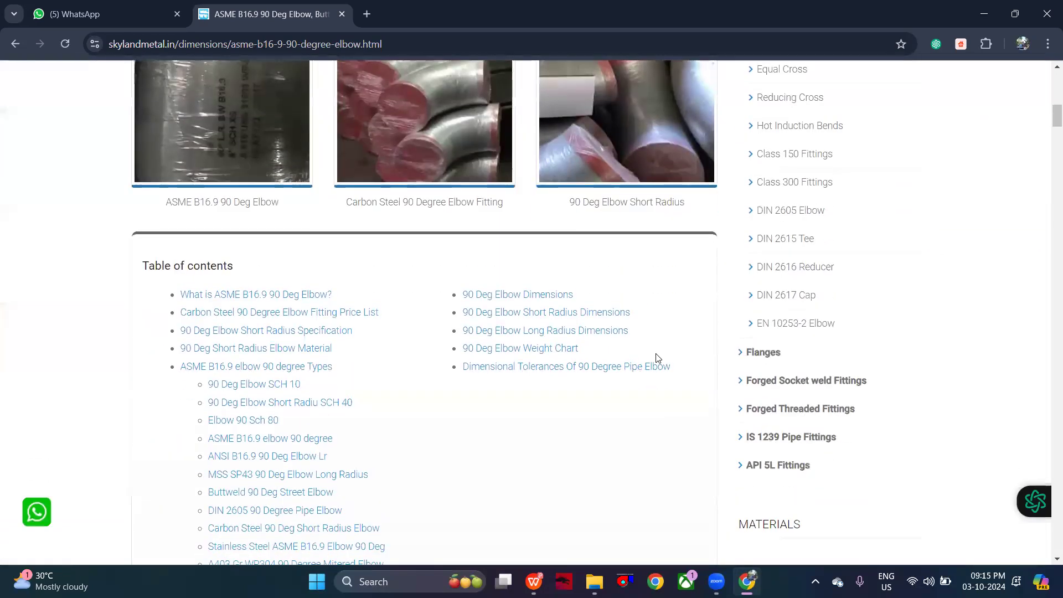
scroll(657, 357, down, 6)
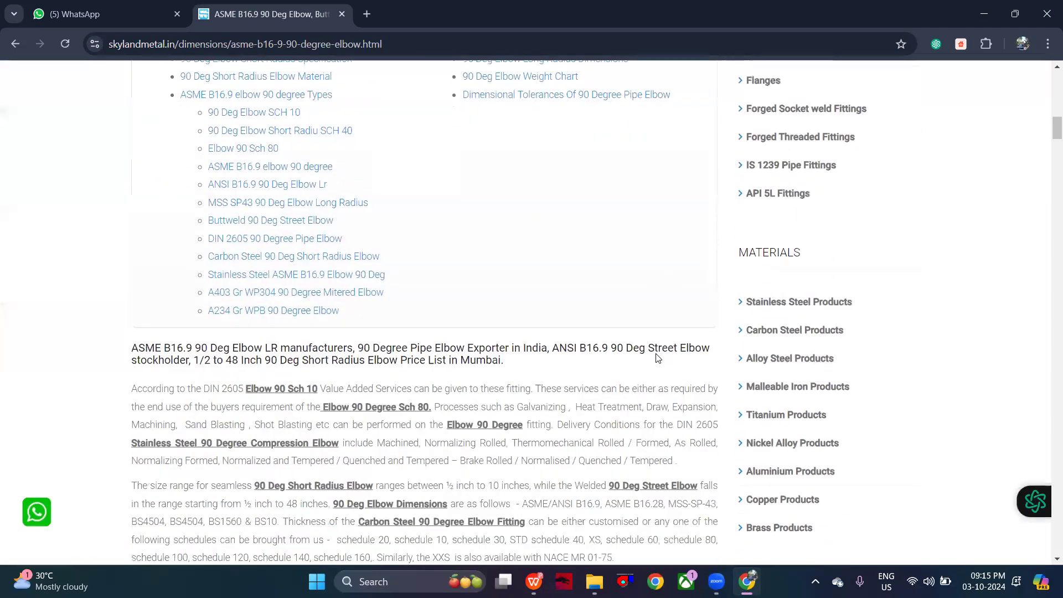
scroll(657, 357, down, 4)
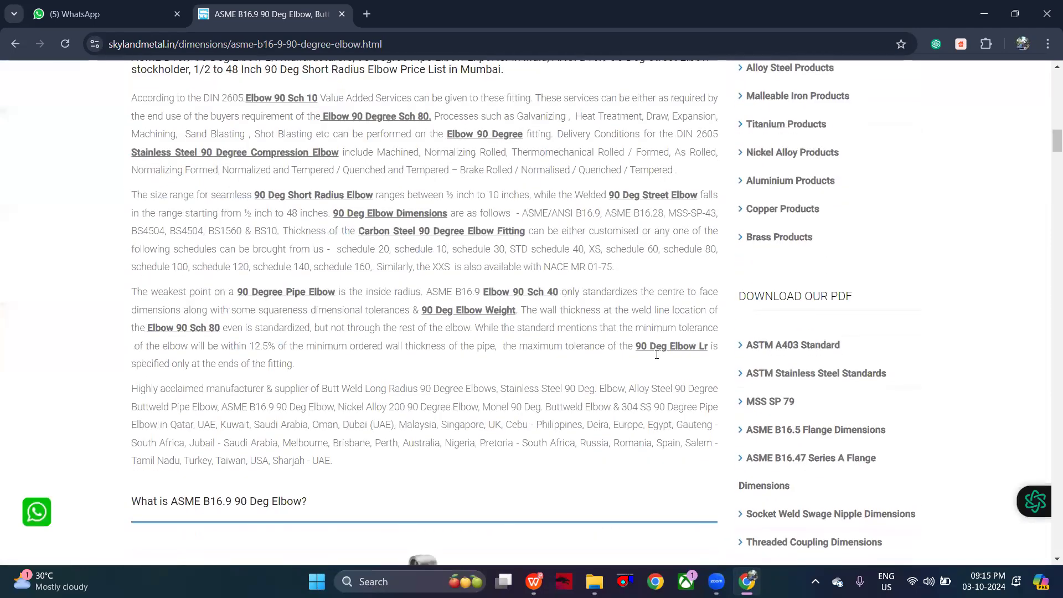
scroll(657, 355, down, 10)
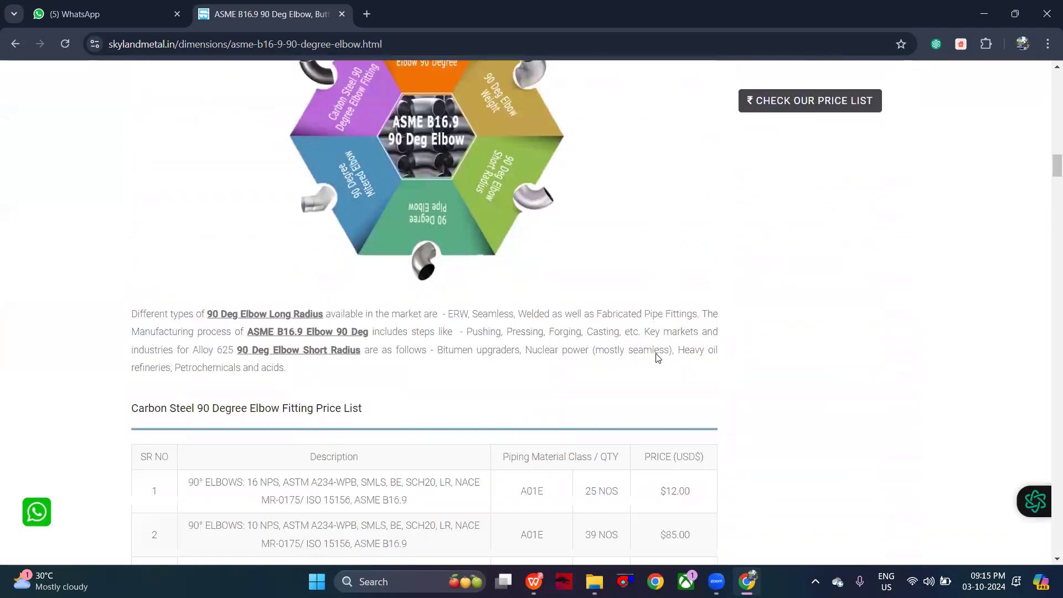
scroll(657, 357, down, 3)
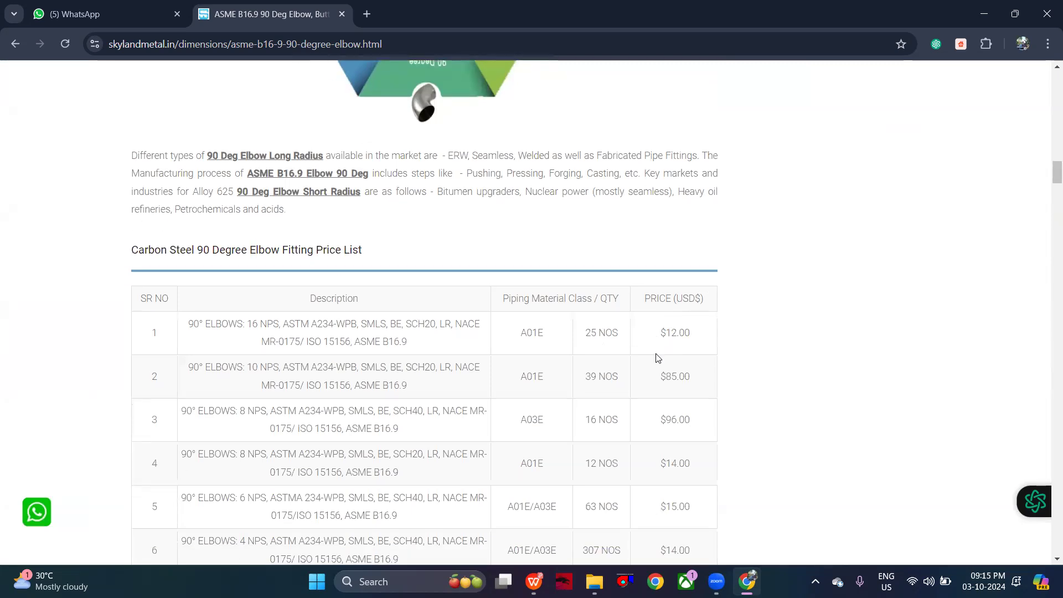
scroll(657, 357, down, 1)
scroll(657, 357, down, 15)
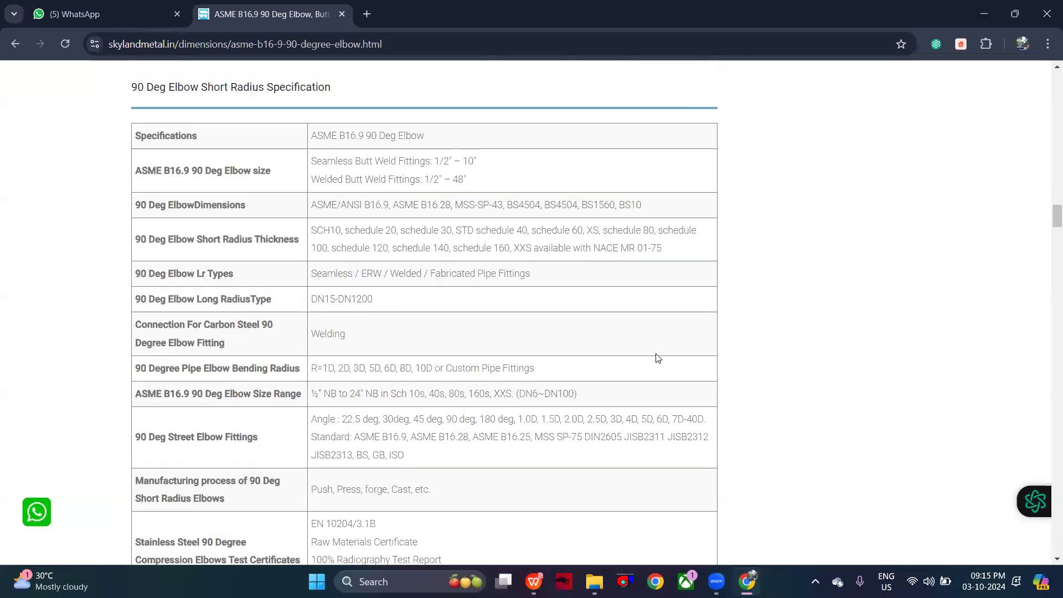
scroll(657, 357, up, 15)
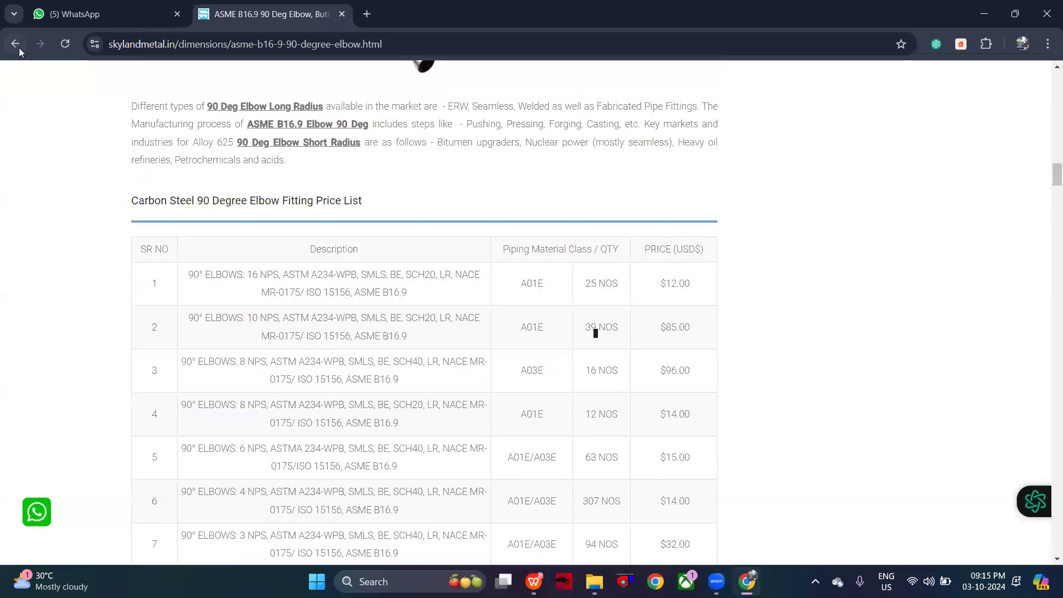
click(19, 49)
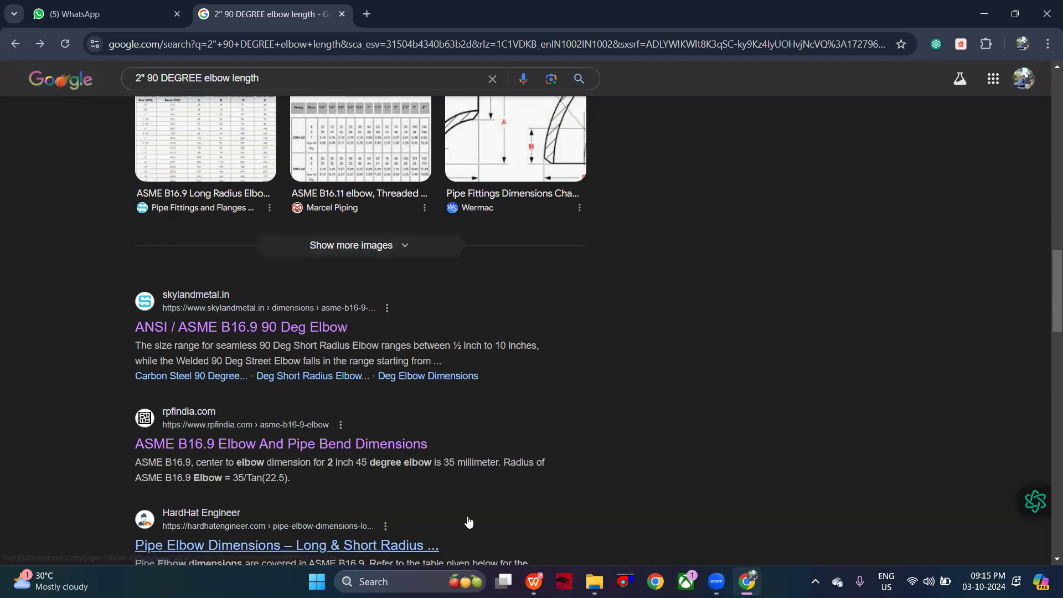
- Switch back to WPS and view the drainage diagrams and the Invert Level slide in PLUMBING (3).pdf
mouse_move(533, 581)
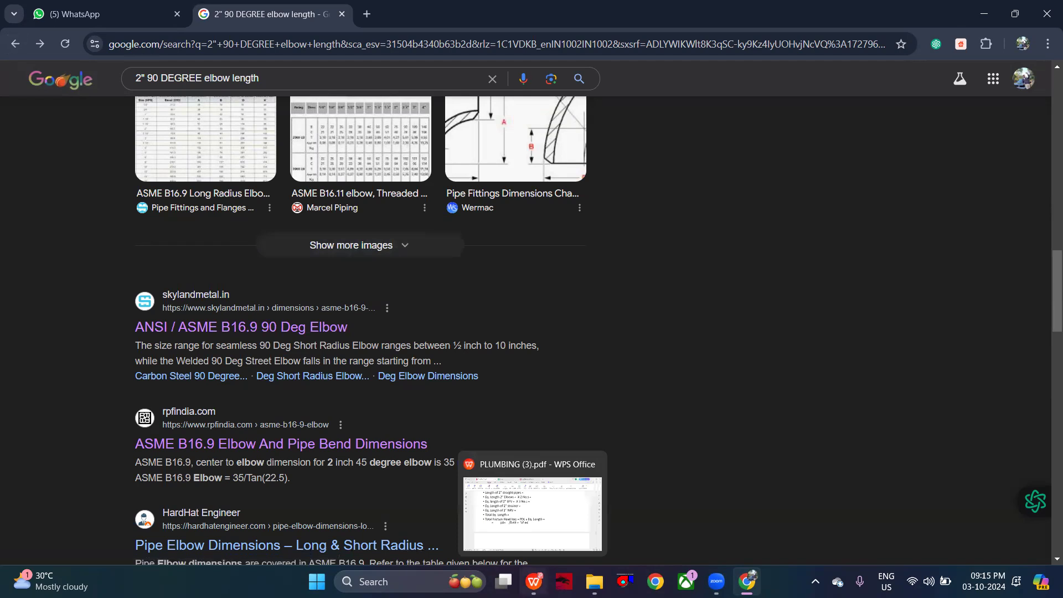
click(558, 538)
scroll(531, 480, down, 10)
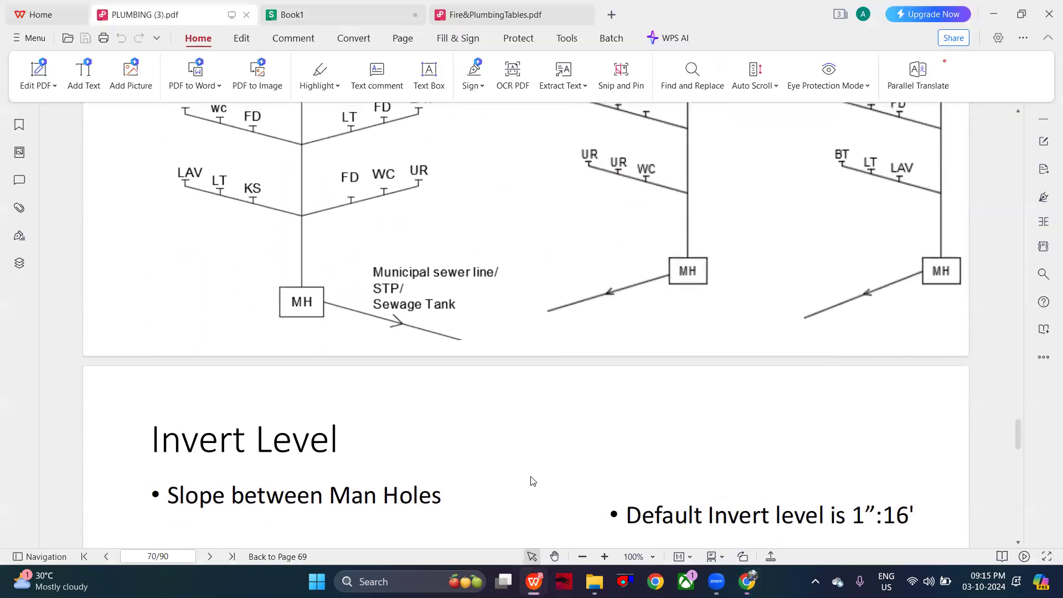